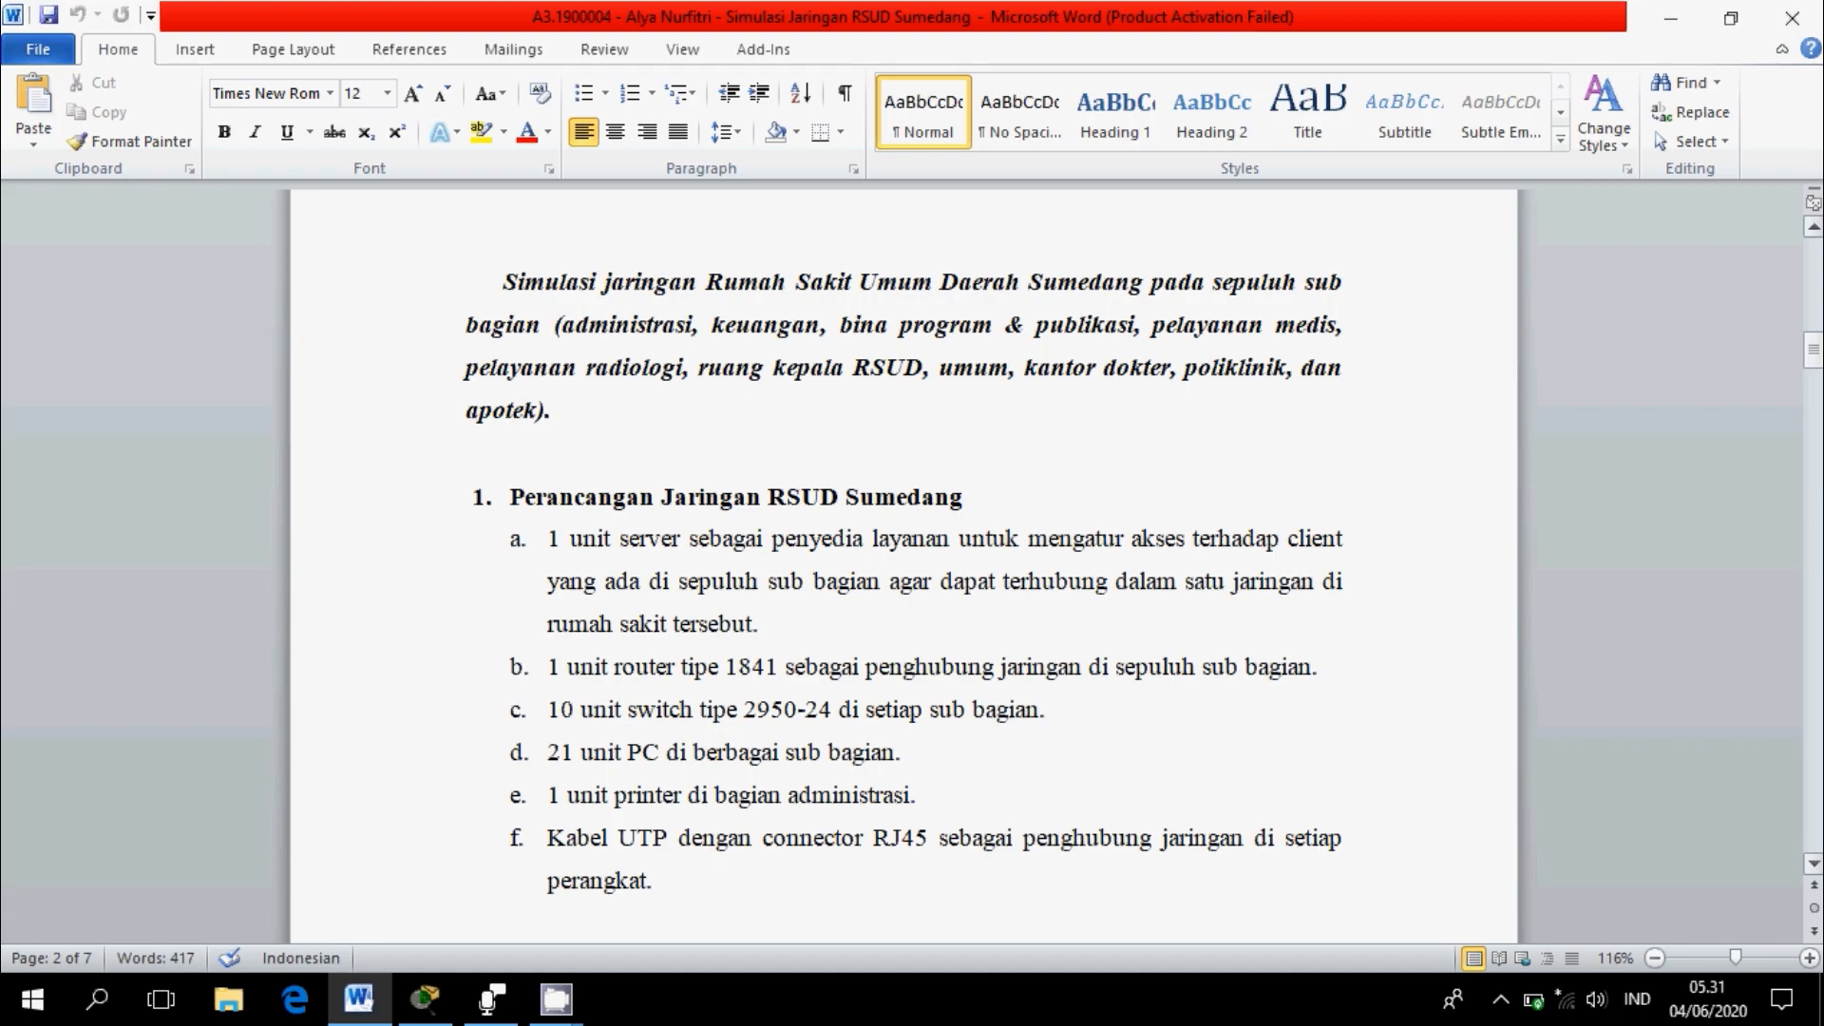
Step: Switch to Cisco Packet Tracer and examine the WIC-1ENET module and the card slots in Router1's physical view
{"action": "scroll", "coordinate": [903, 570], "scroll_direction": "down", "scroll_amount": 5}
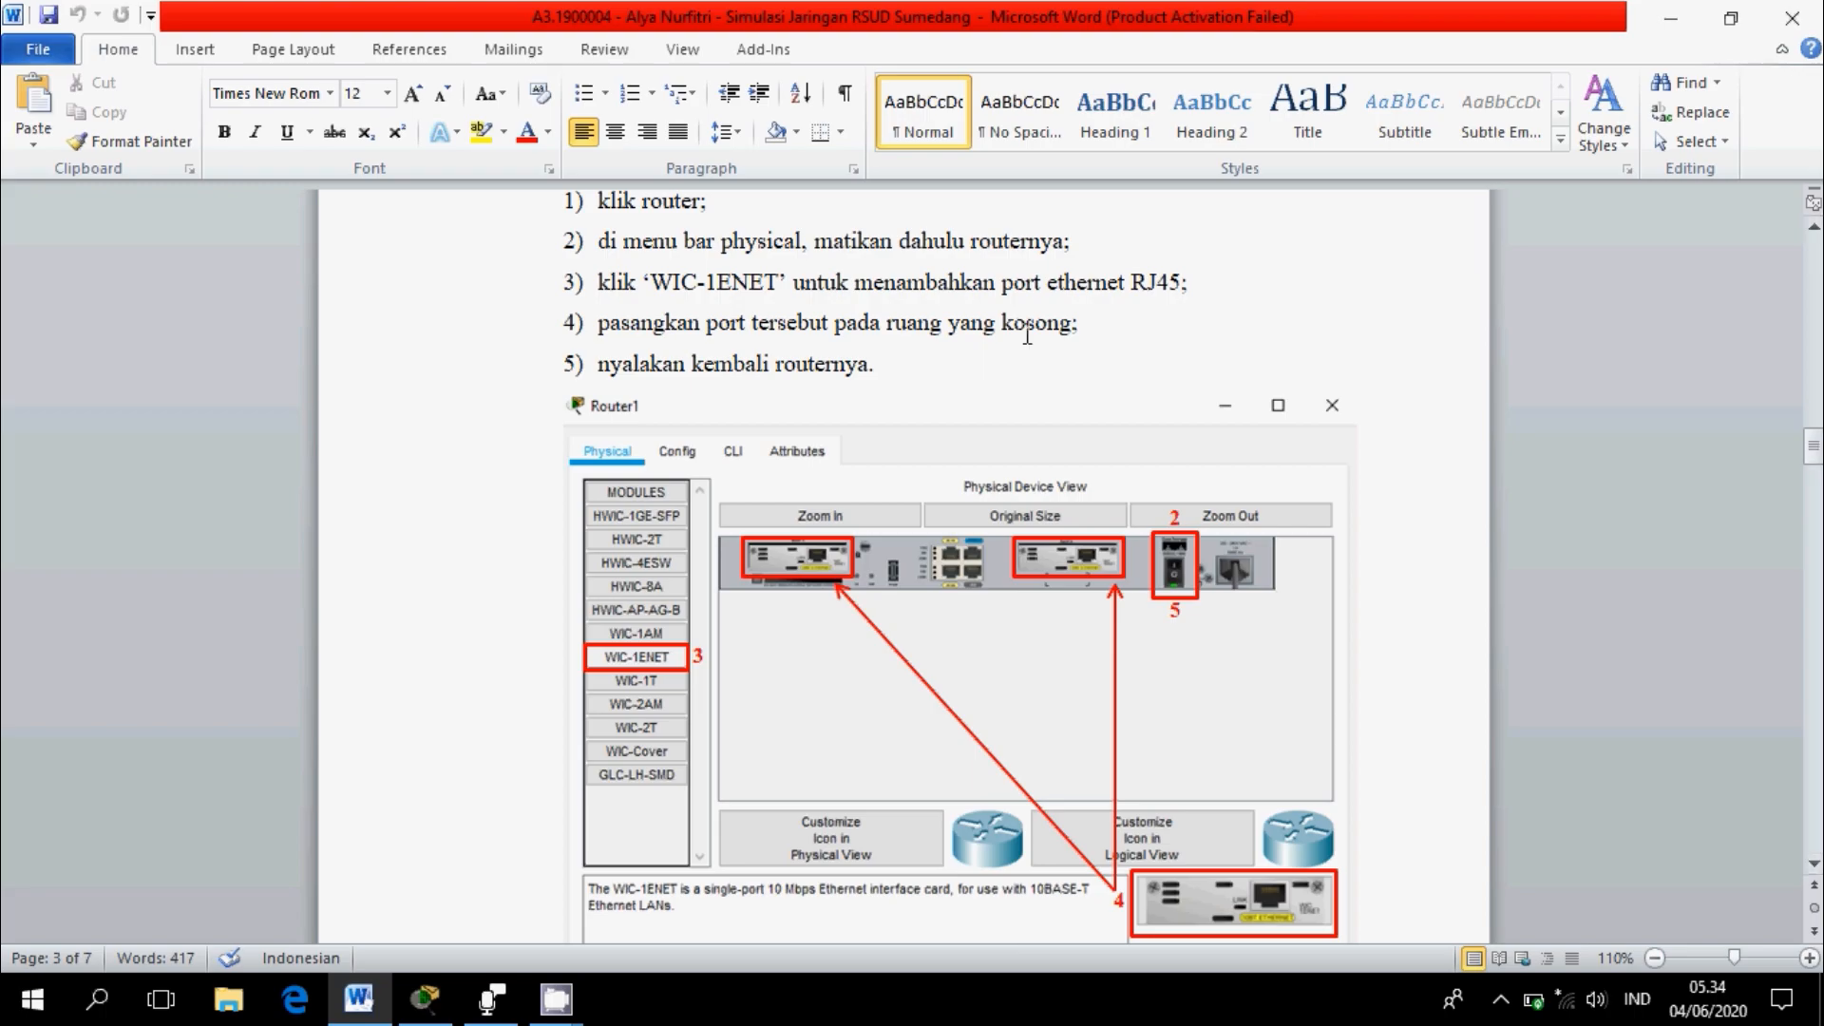
{"action": "key", "text": "alt+Tab"}
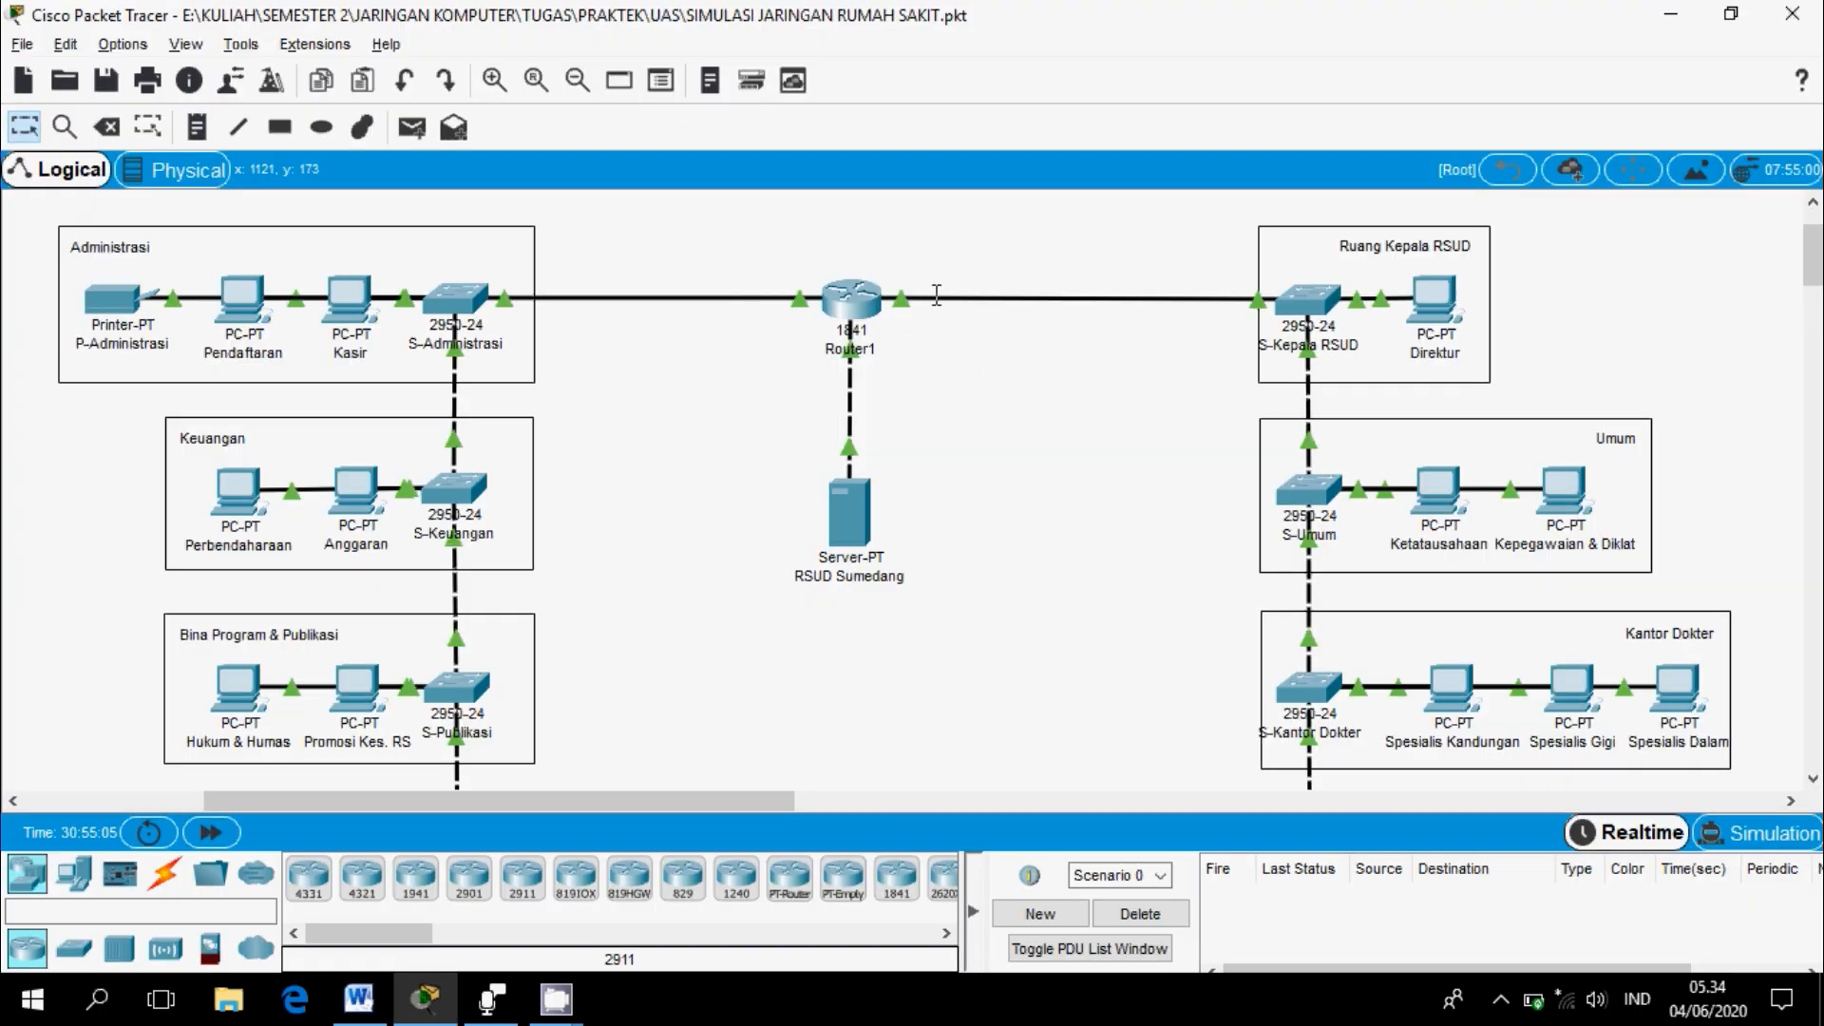
{"action": "left_click", "coordinate": [839, 295]}
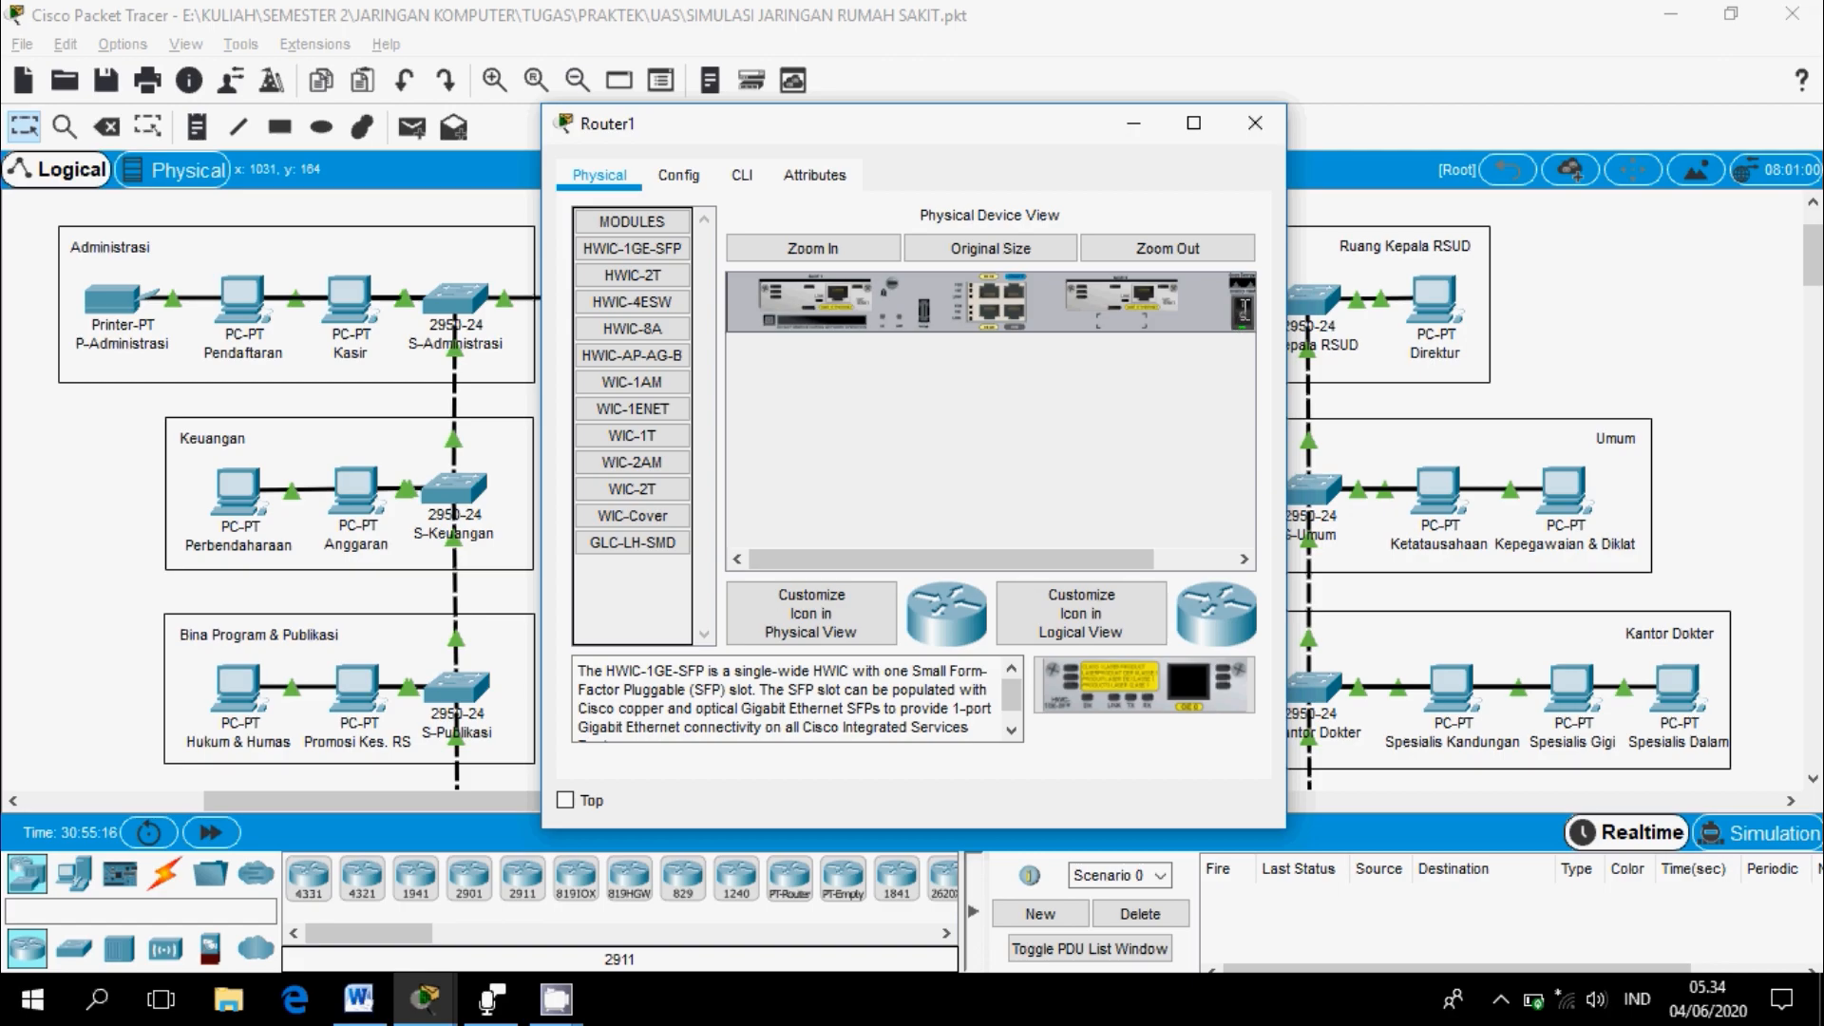
{"action": "left_click", "coordinate": [648, 406]}
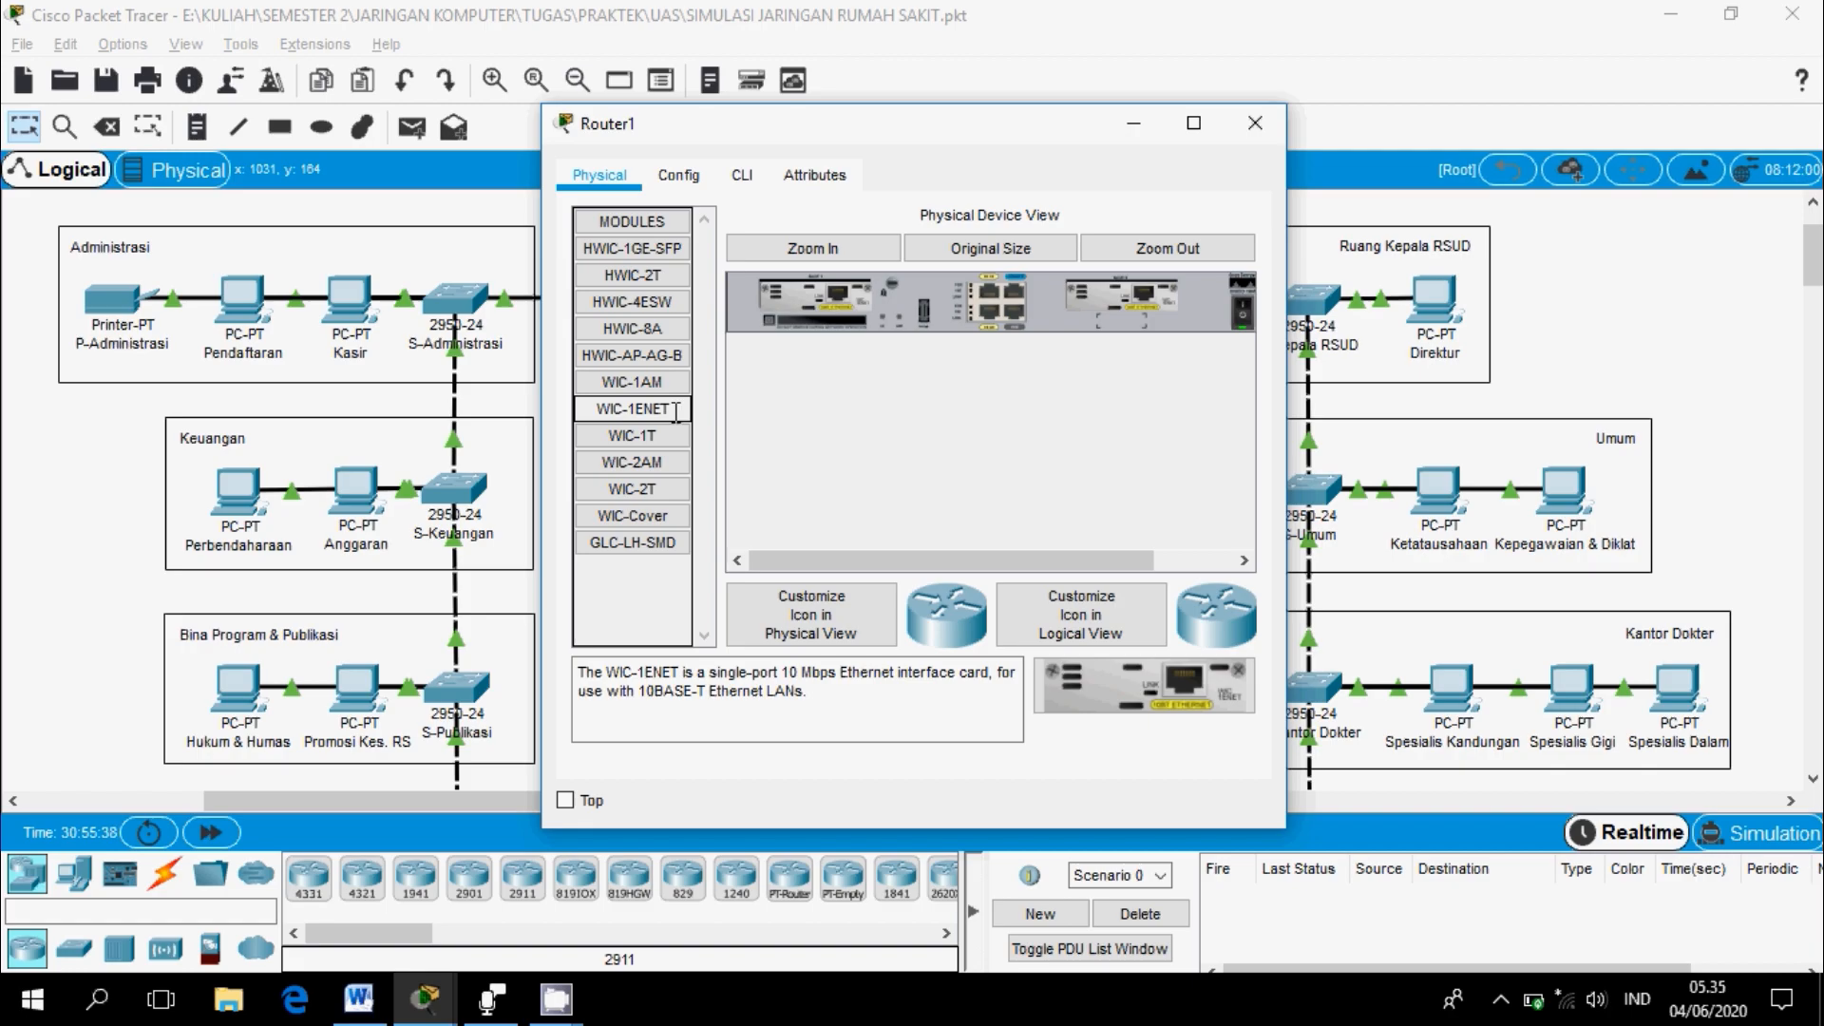
{"action": "left_click_drag", "start_coordinate": [1048, 656], "coordinate": [1110, 354]}
{"action": "left_click_drag", "start_coordinate": [1123, 698], "coordinate": [1225, 339]}
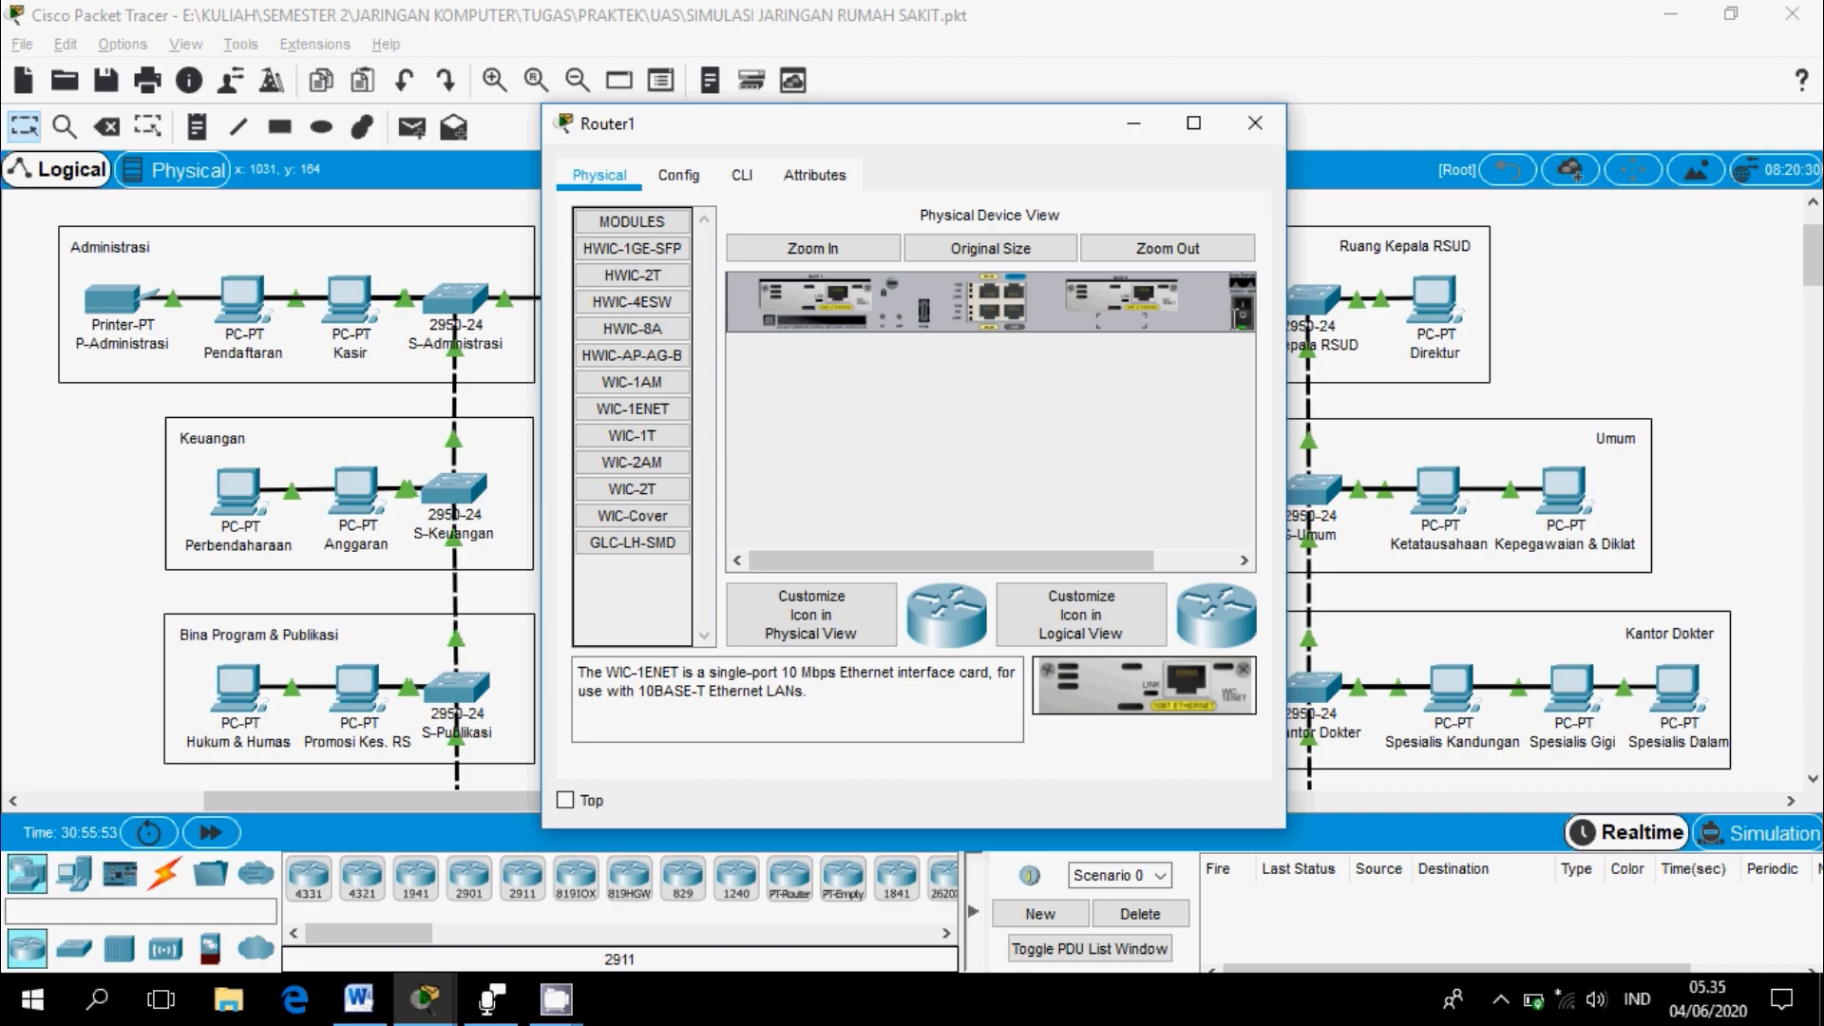
{"action": "left_click", "coordinate": [1256, 113]}
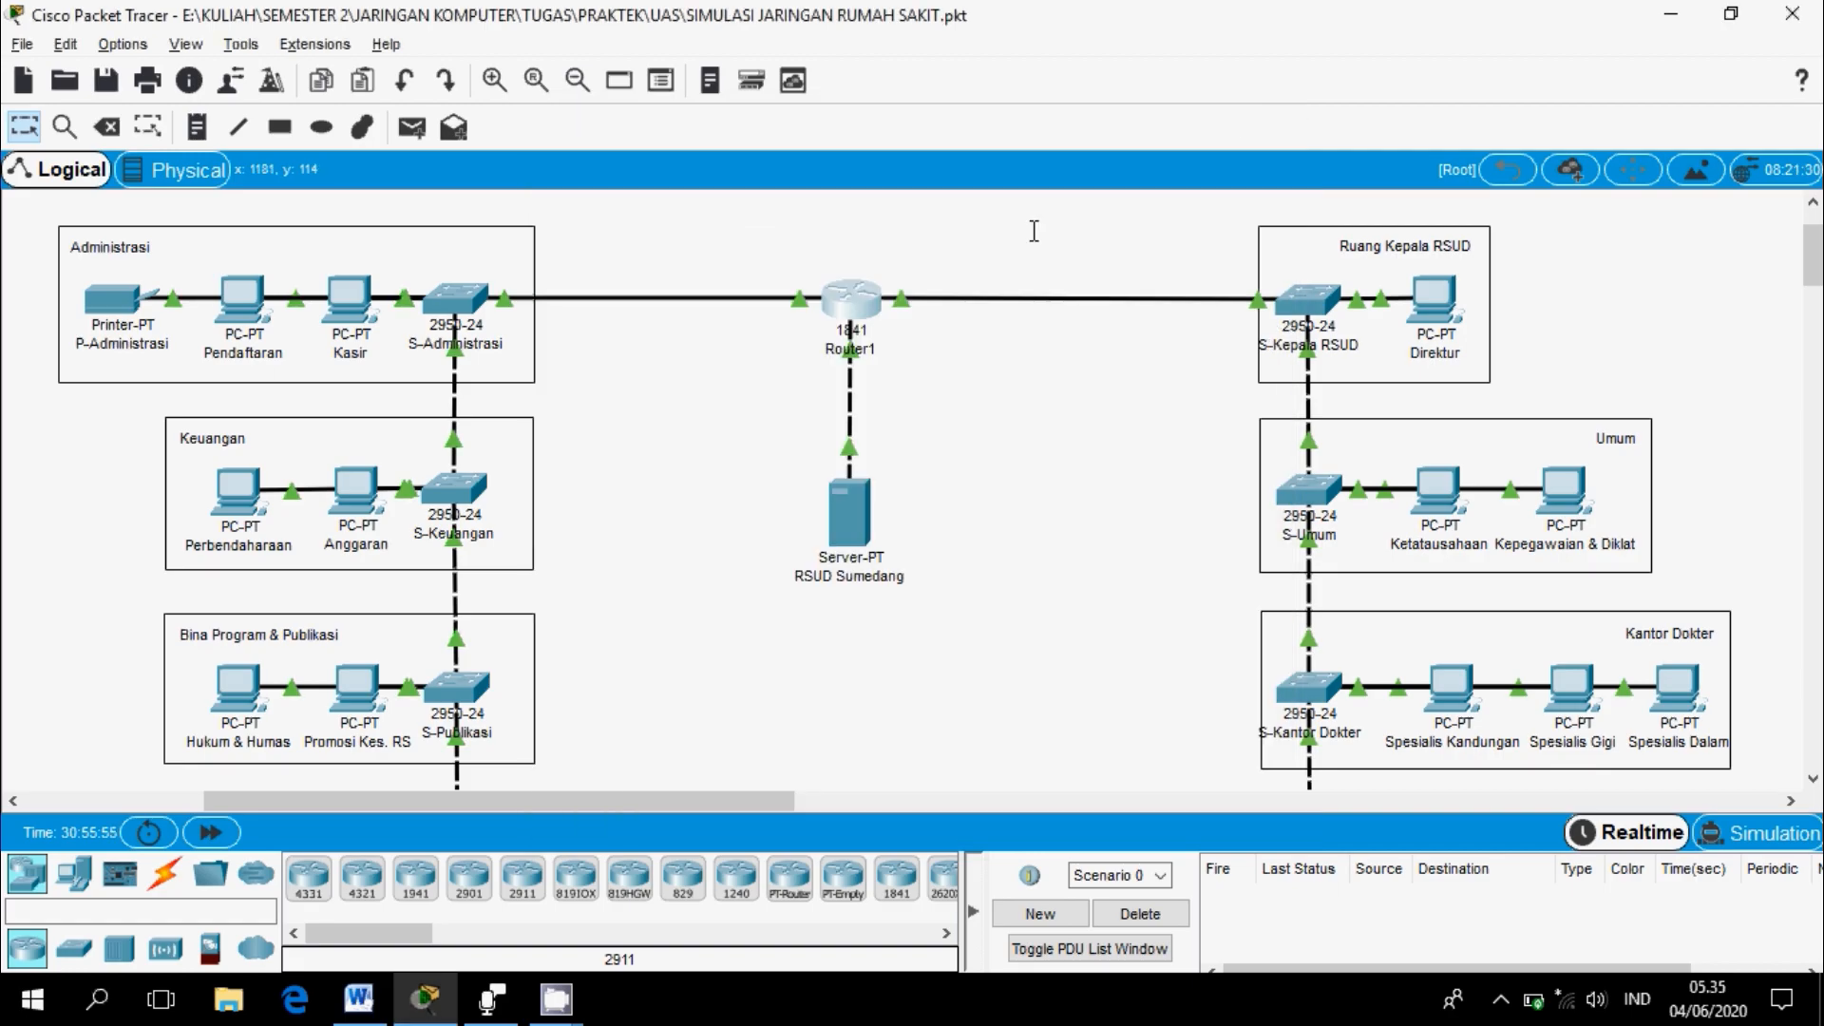
Step: Compare the cabling diagram in the Word report with the Packet Tracer topology and review the report's device IP address table
{"action": "key", "text": "alt+Tab"}
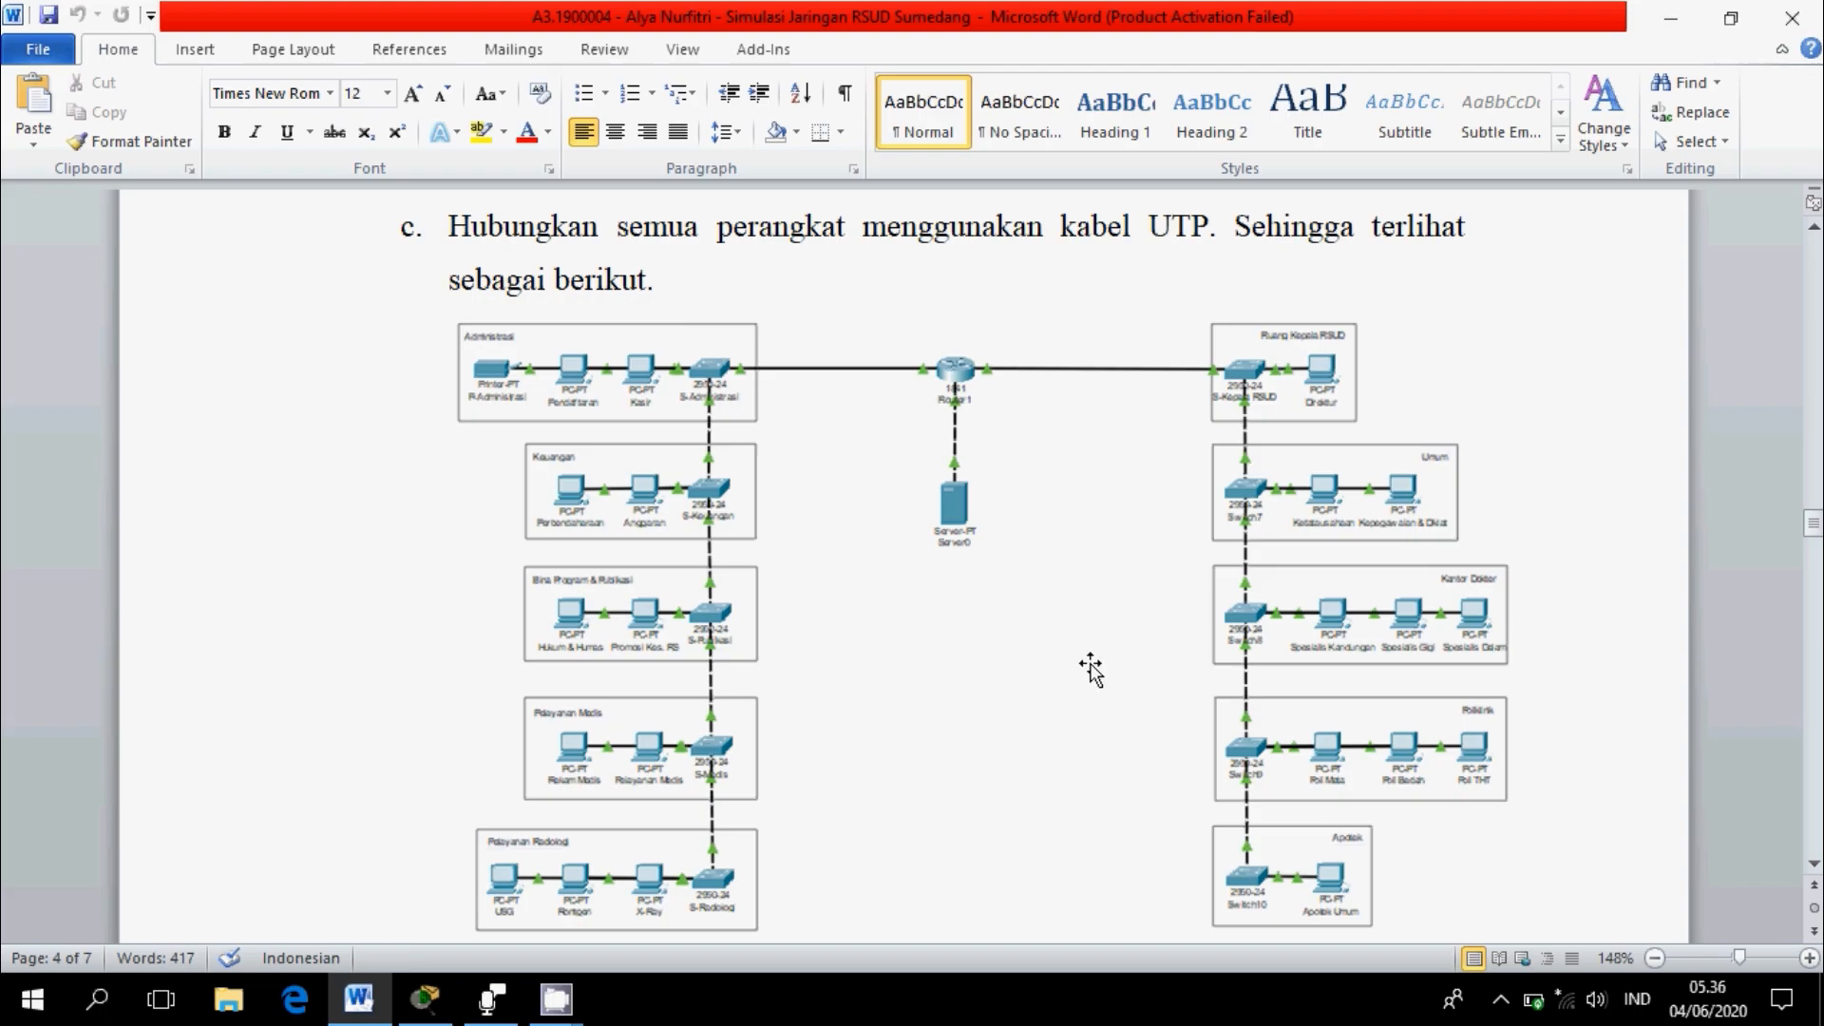
{"action": "key", "text": "alt+Tab"}
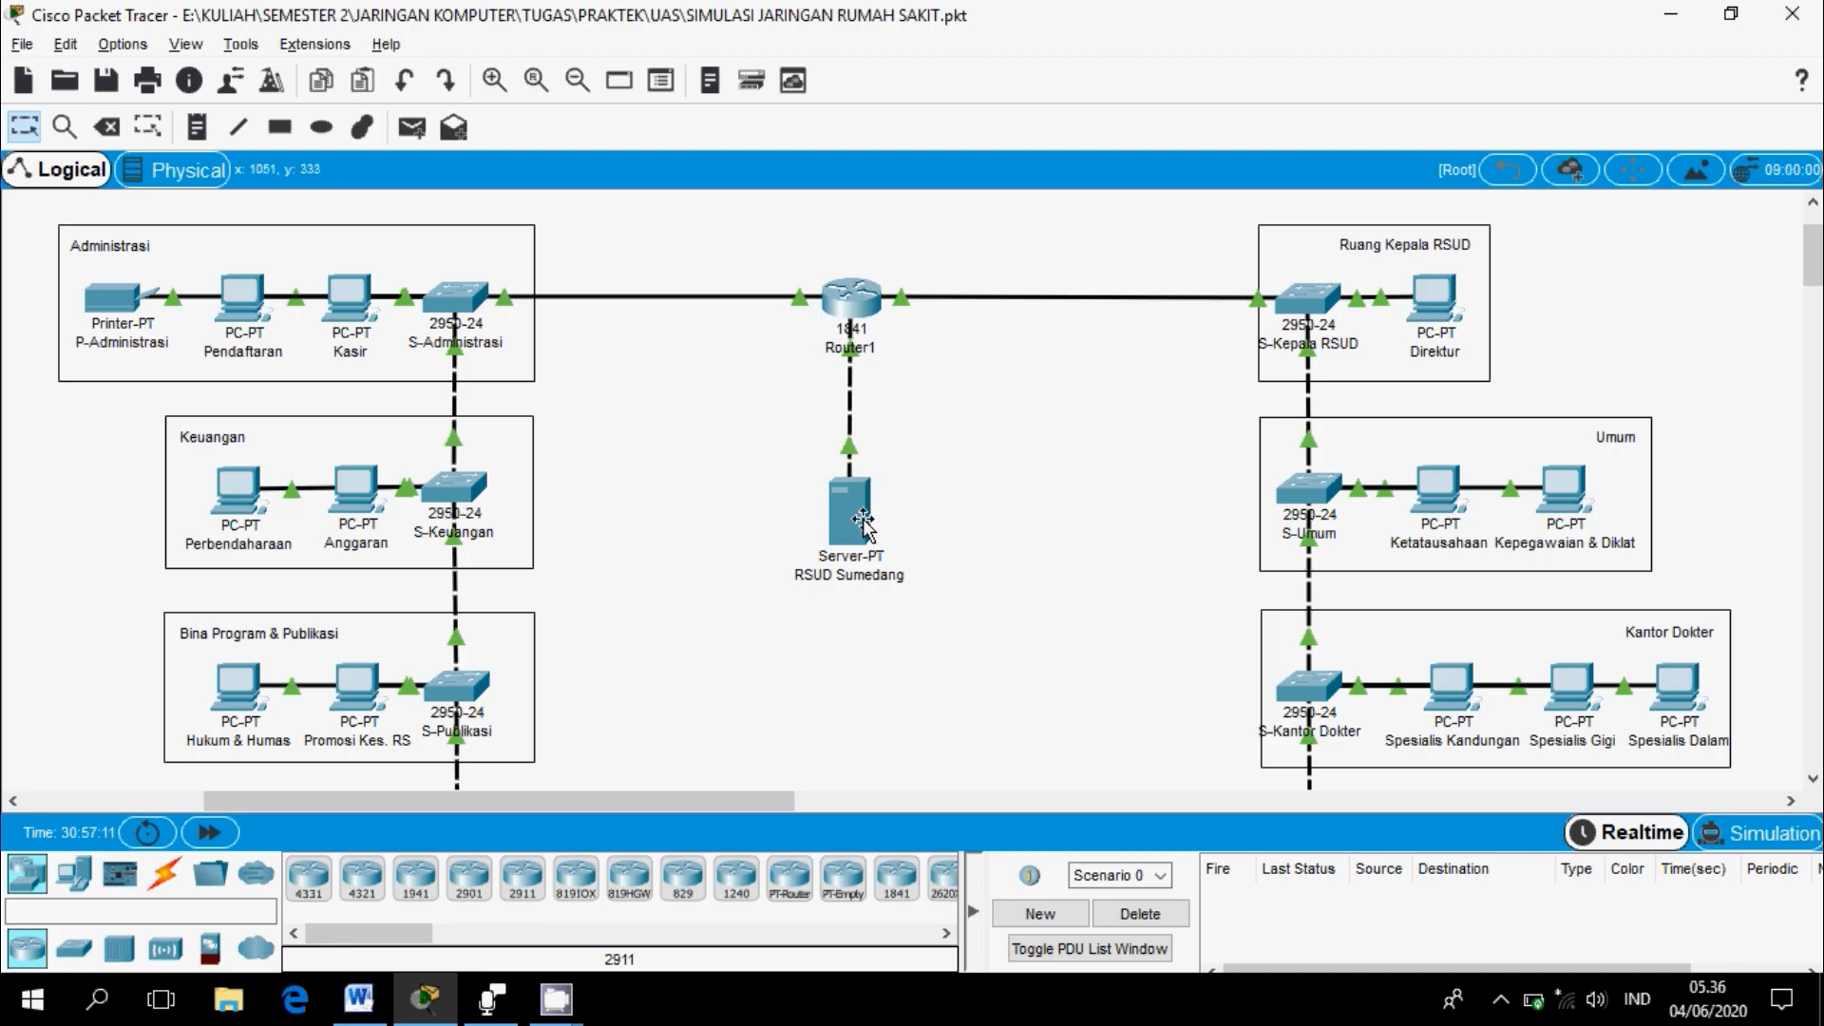
{"action": "mouse_move", "coordinate": [863, 521]}
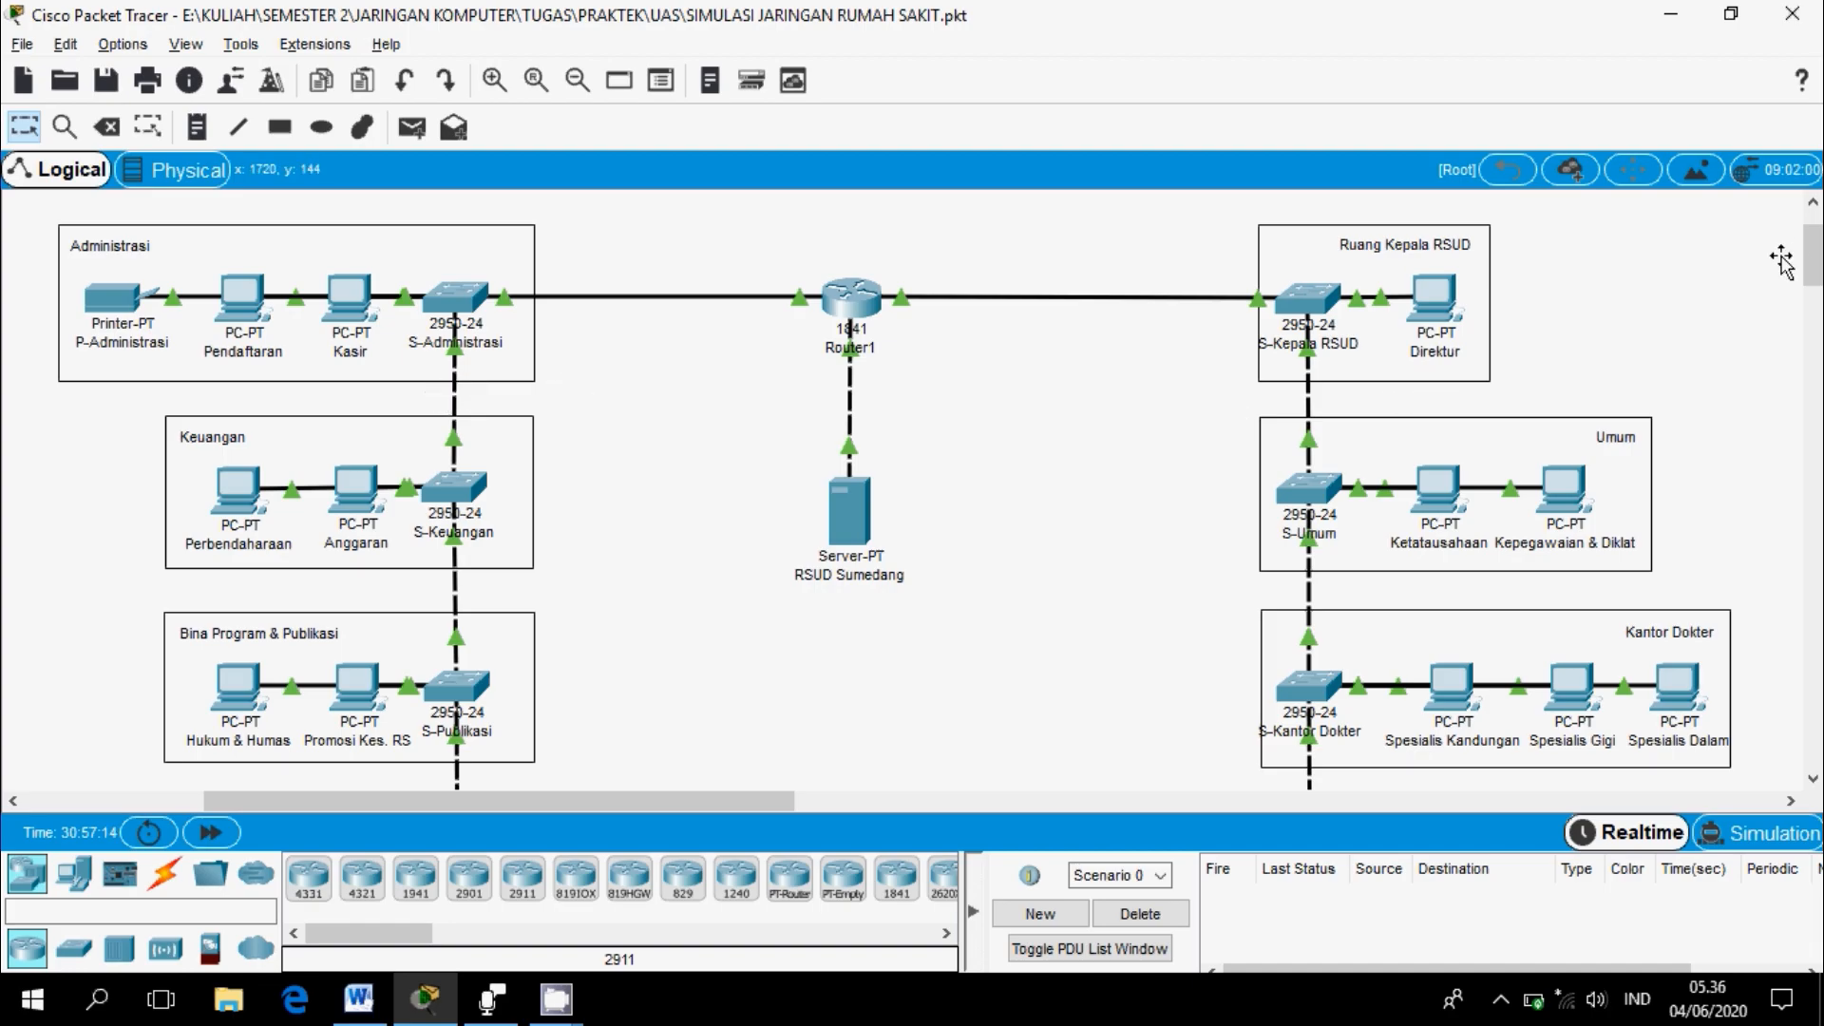
{"action": "key", "text": "alt+Tab"}
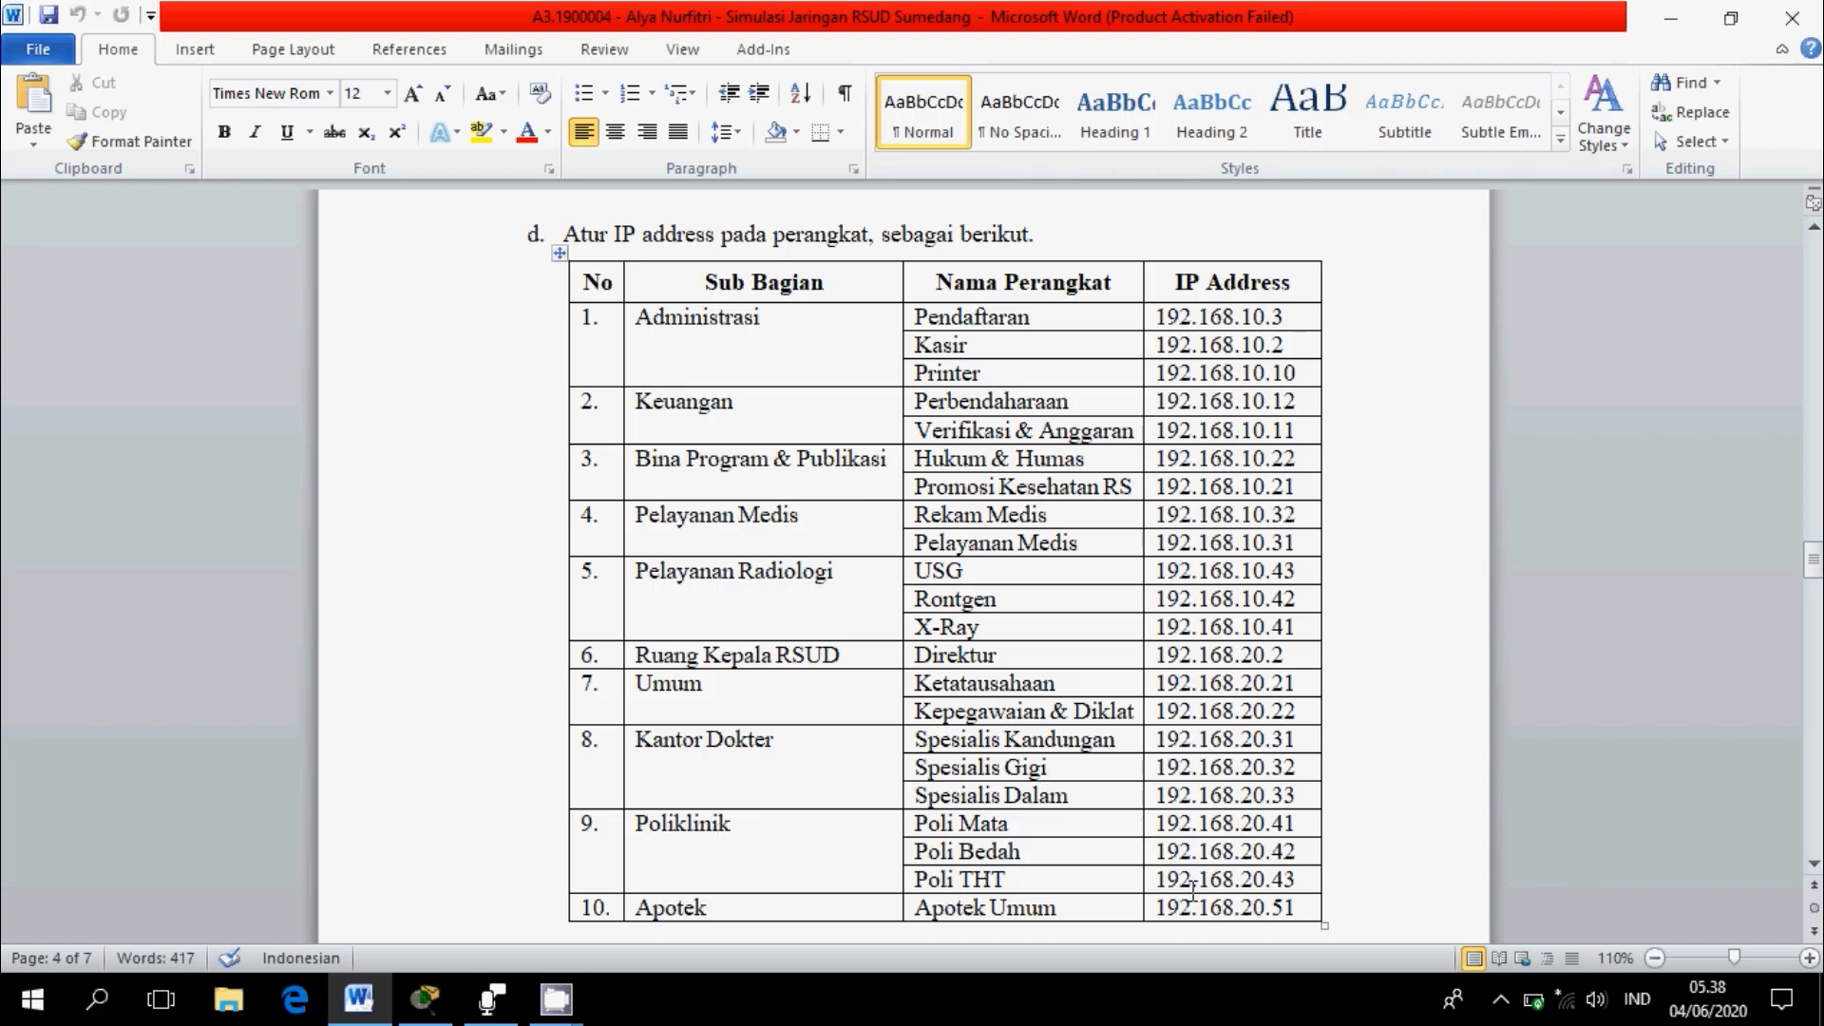
Step: Switch back to Packet Tracer and check the IP configuration of the Pendaftaran PC in Administrasi
{"action": "key", "text": "alt+Tab"}
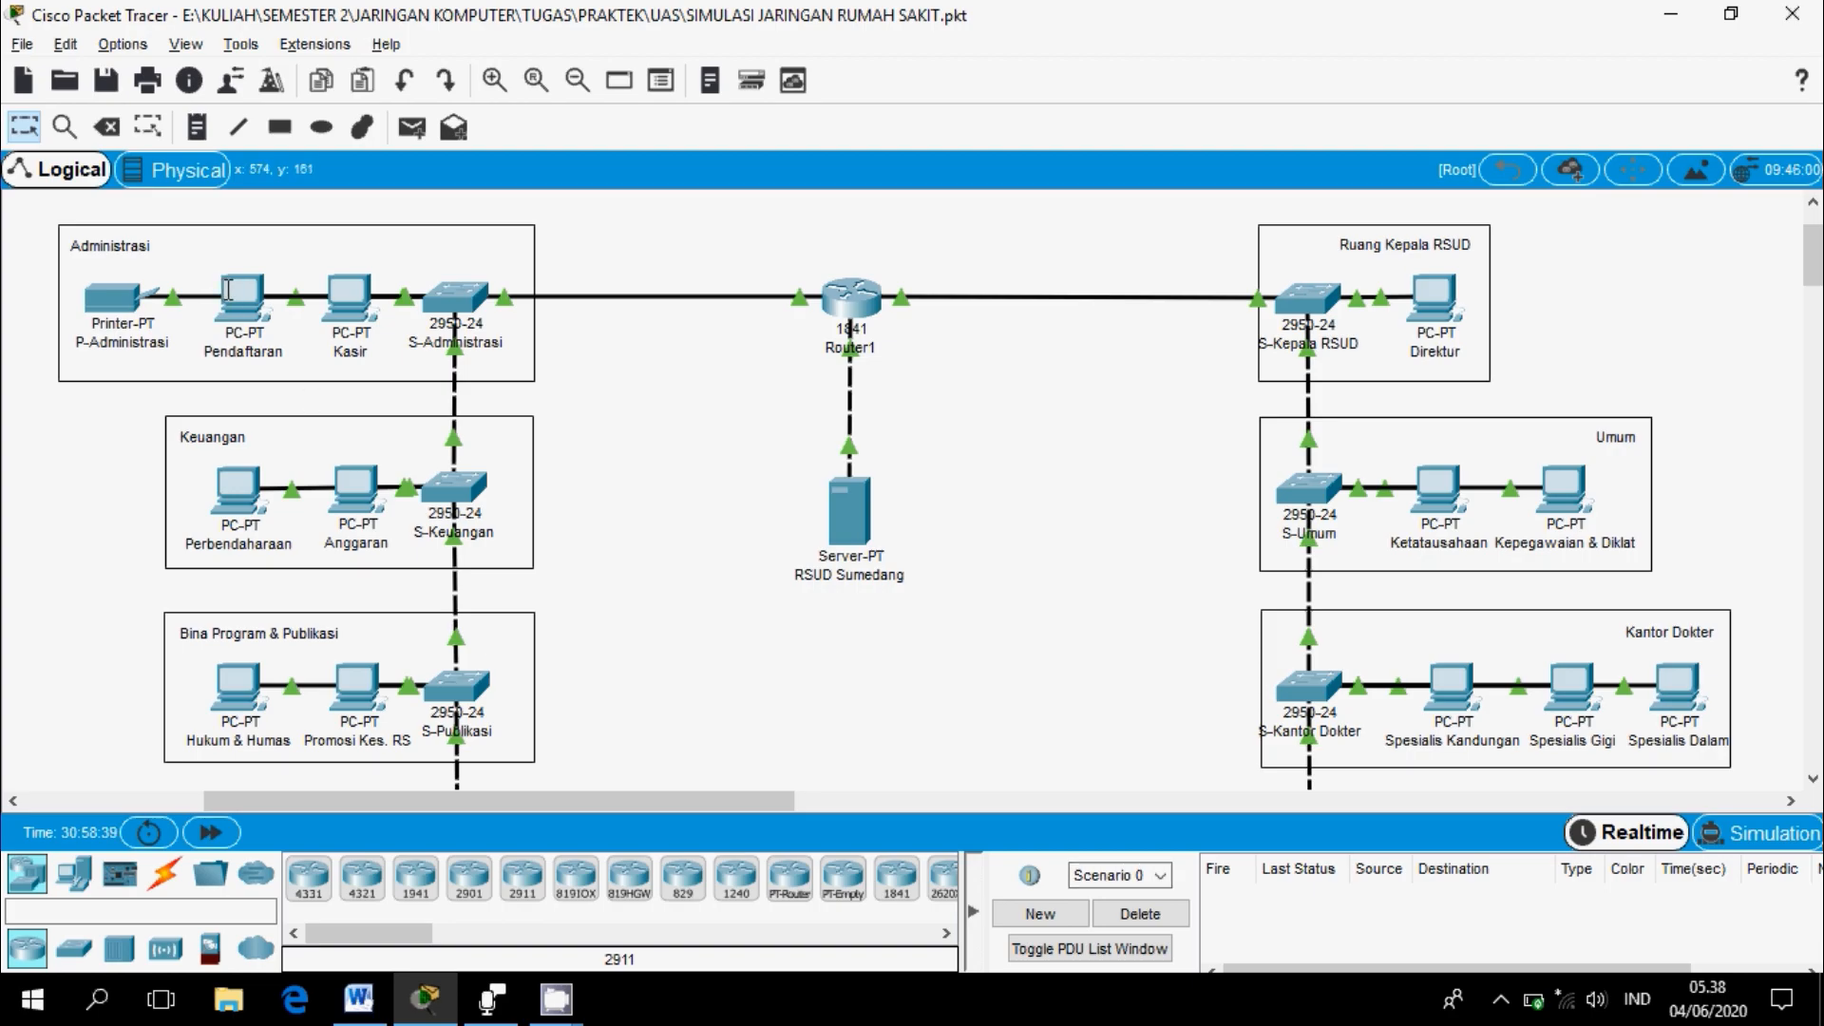
{"action": "mouse_move", "coordinate": [228, 290]}
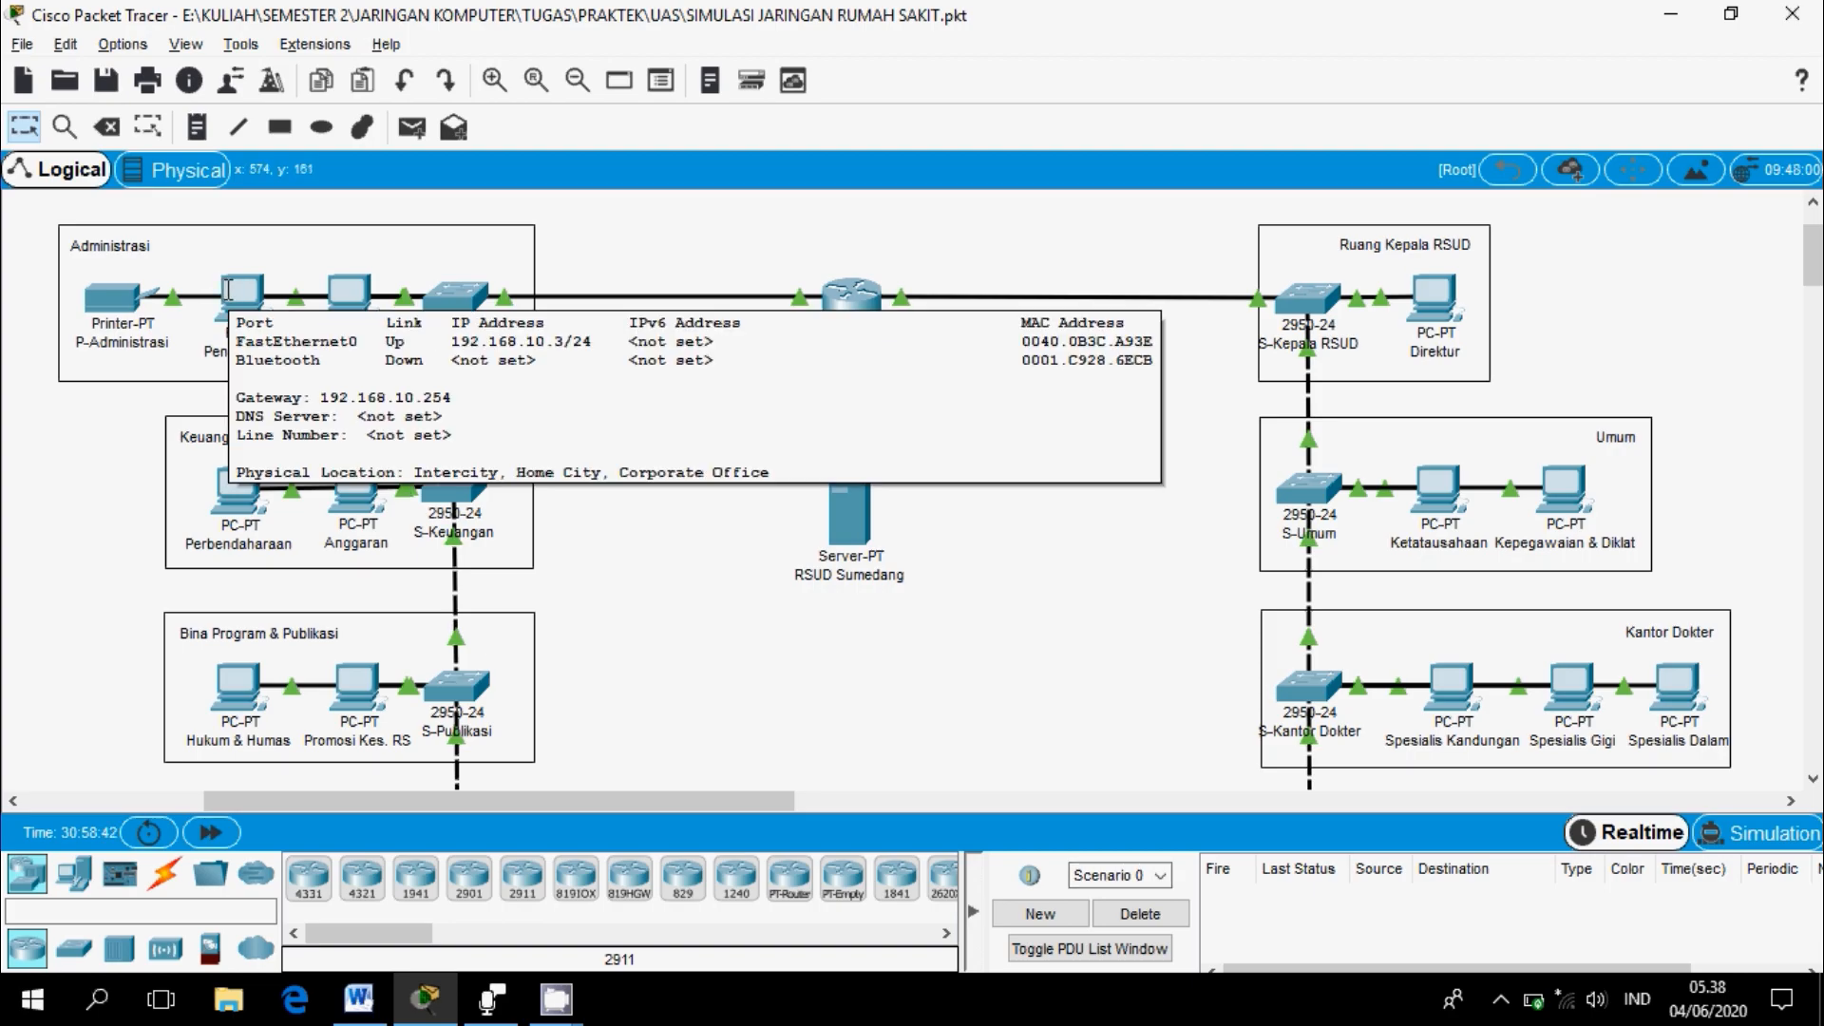
{"action": "left_click", "coordinate": [228, 290]}
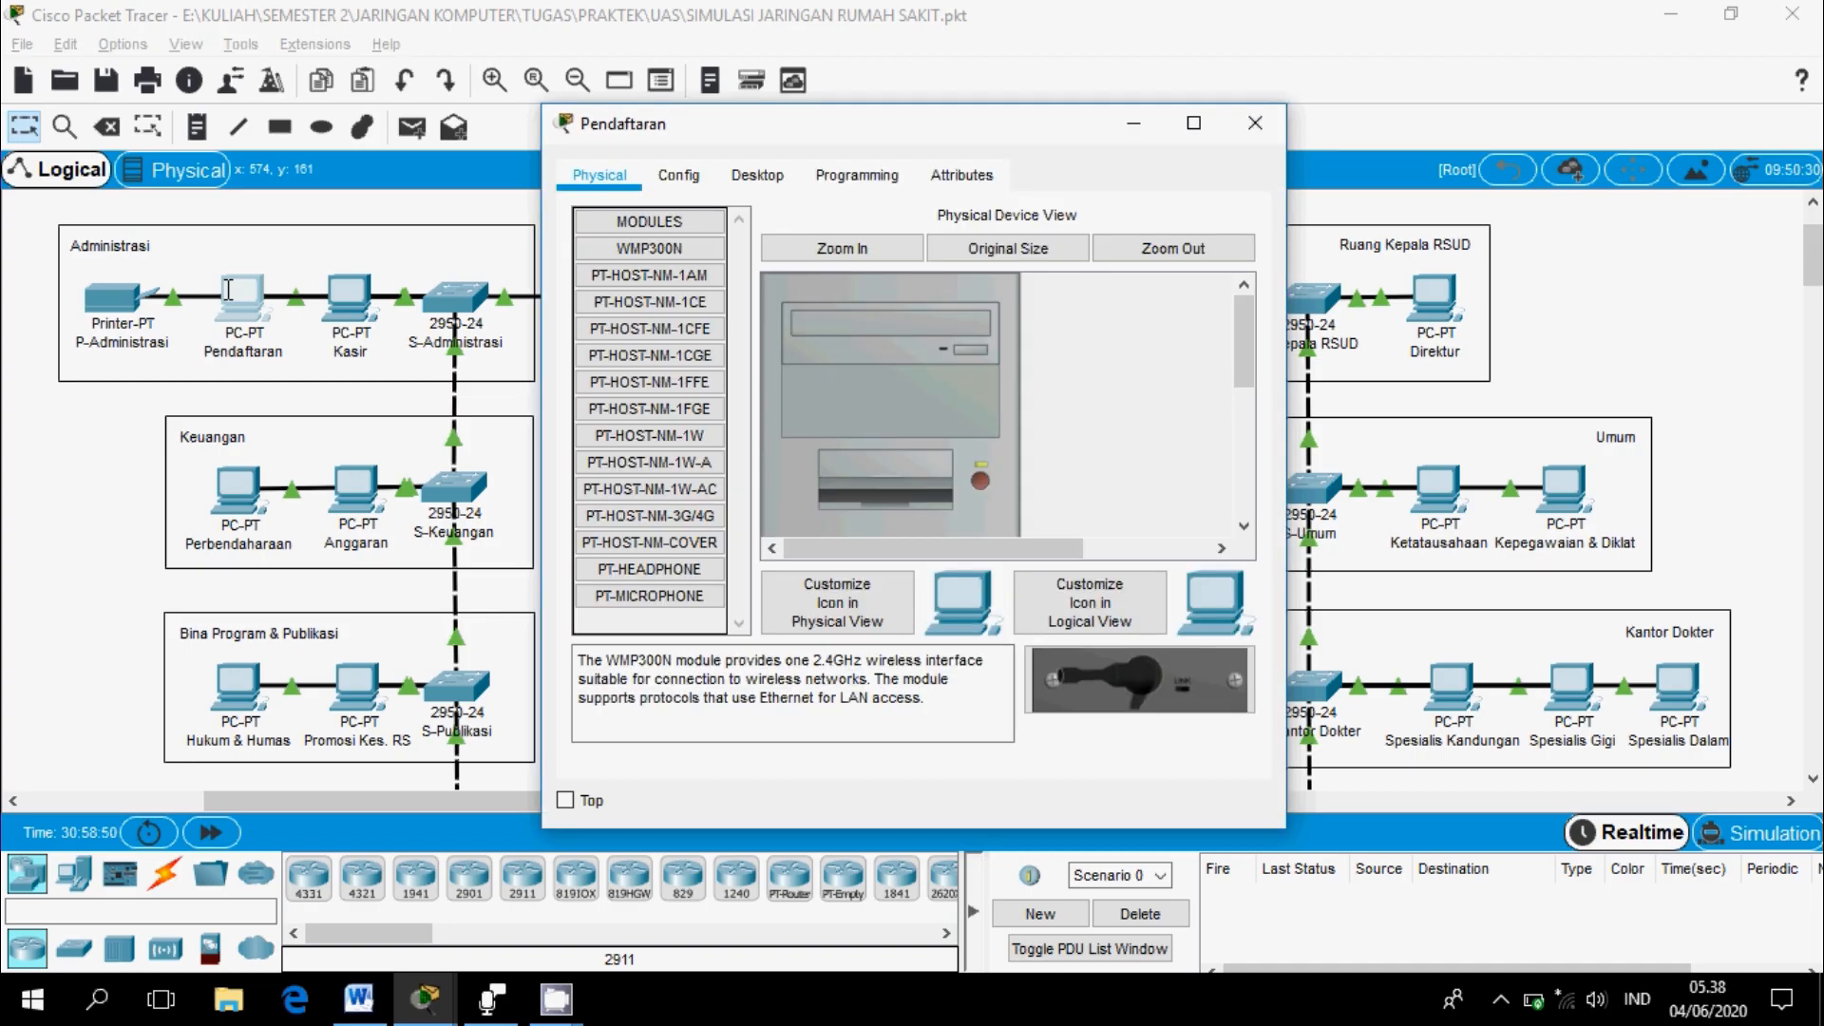
{"action": "left_click", "coordinate": [753, 177]}
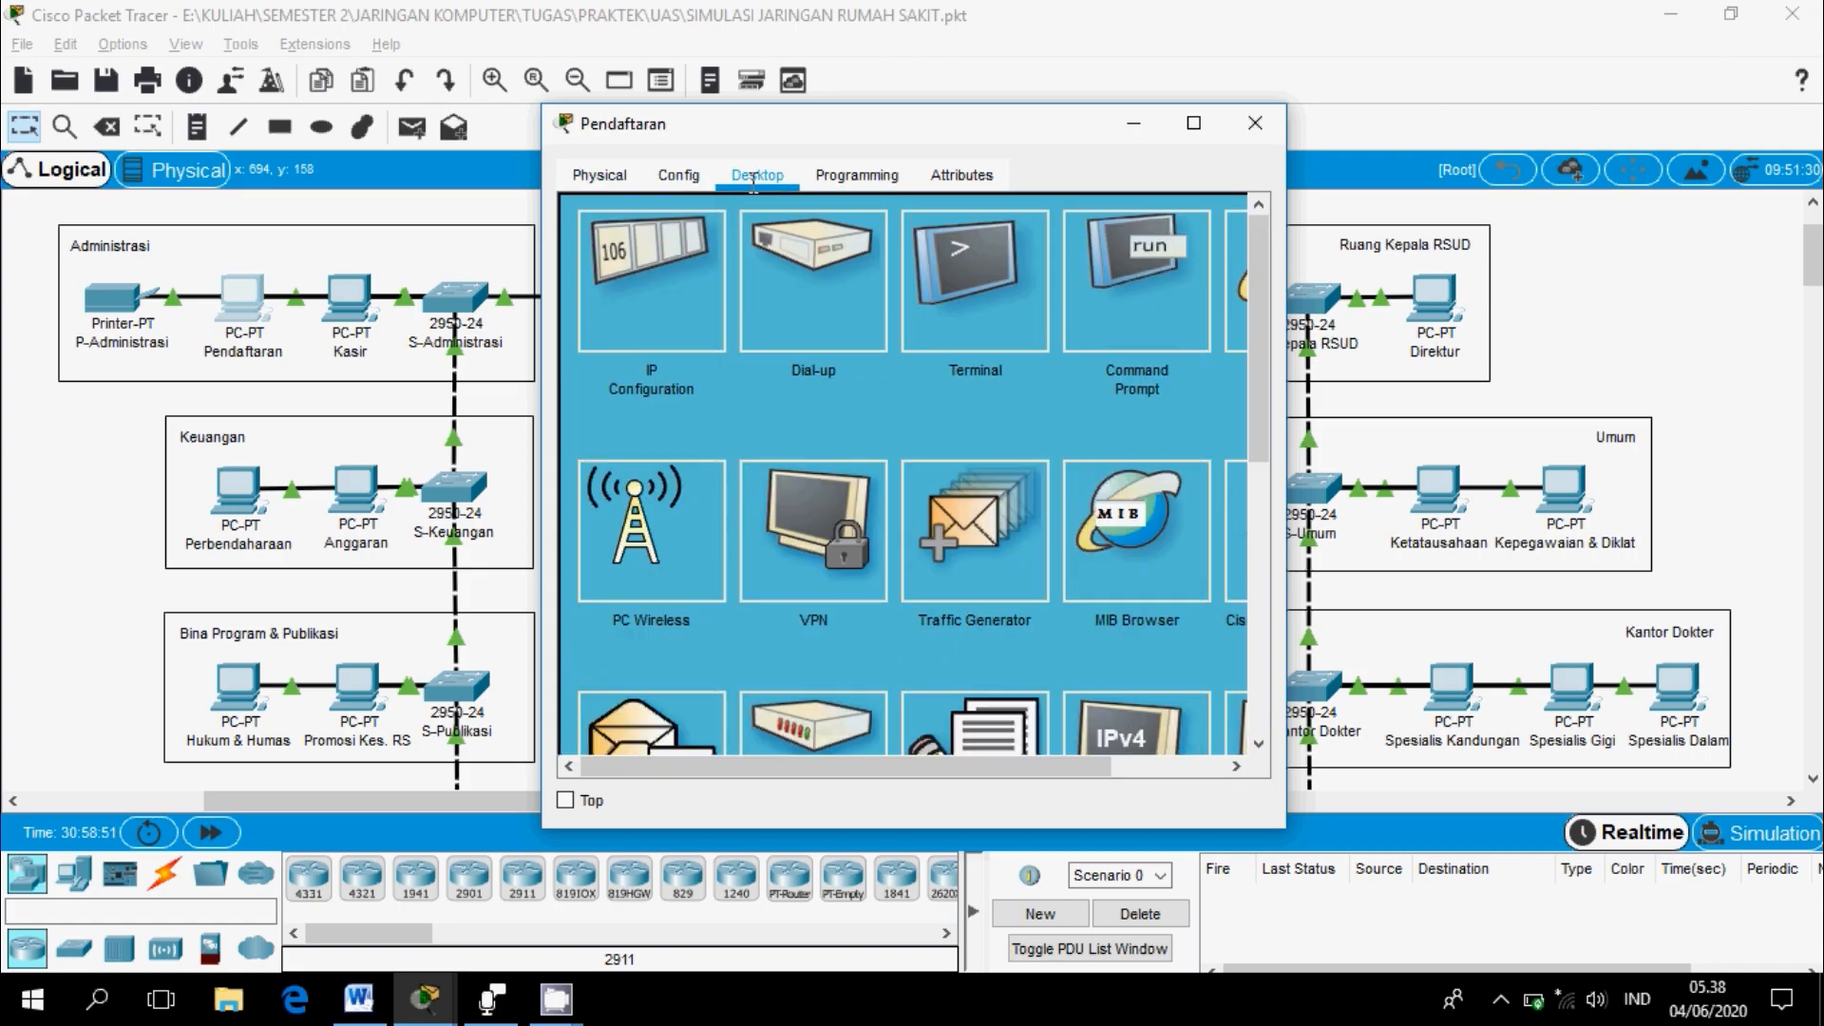
{"action": "left_click", "coordinate": [670, 297]}
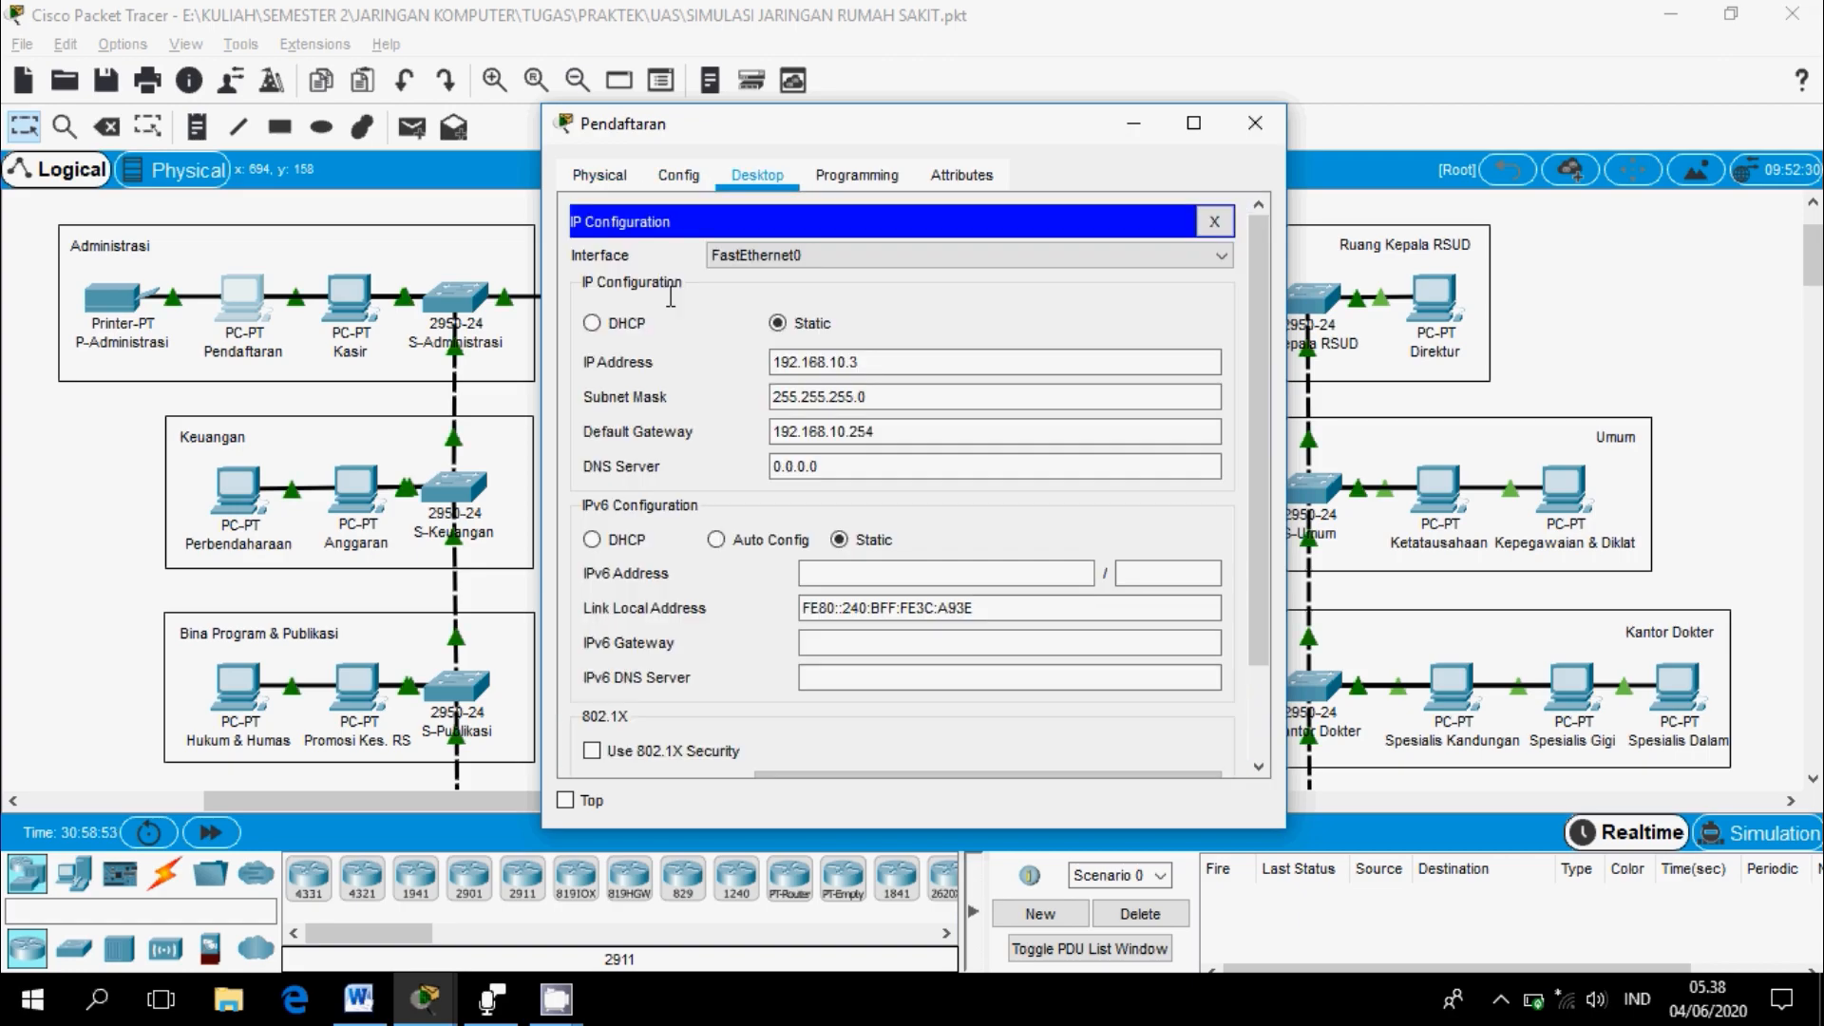
{"action": "left_click", "coordinate": [886, 364]}
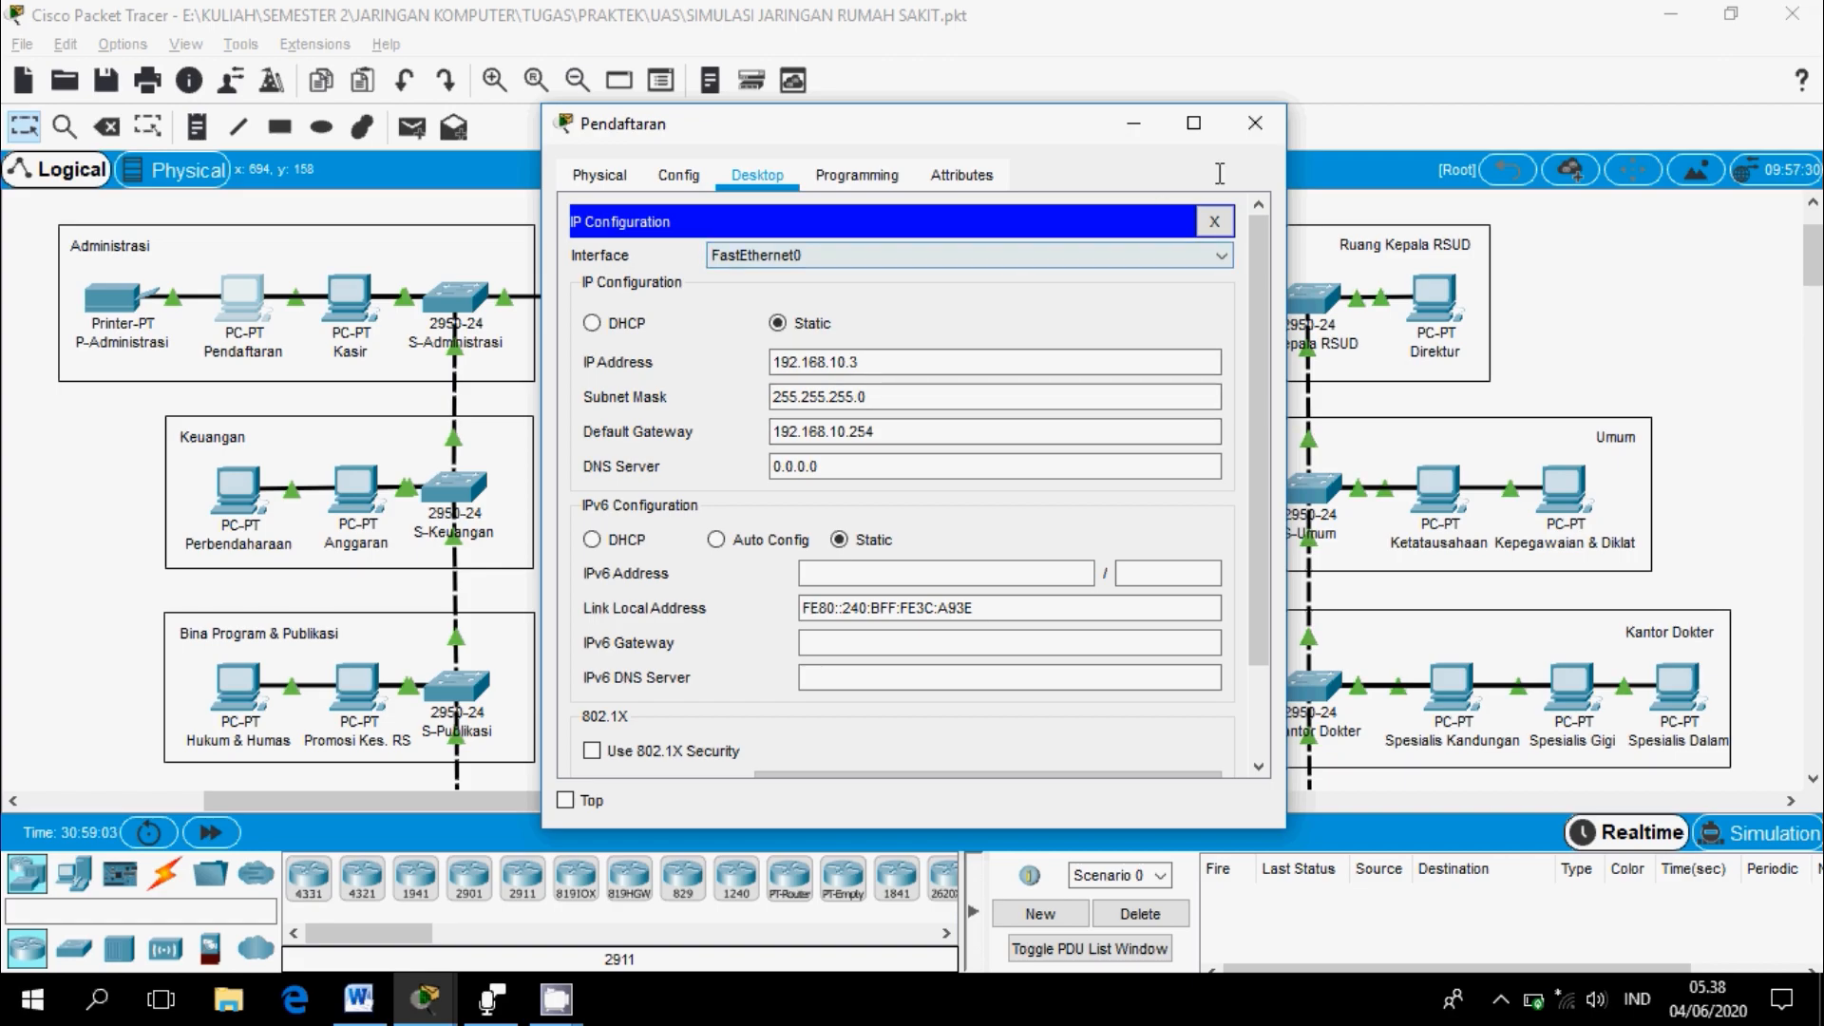
{"action": "left_click", "coordinate": [1246, 133]}
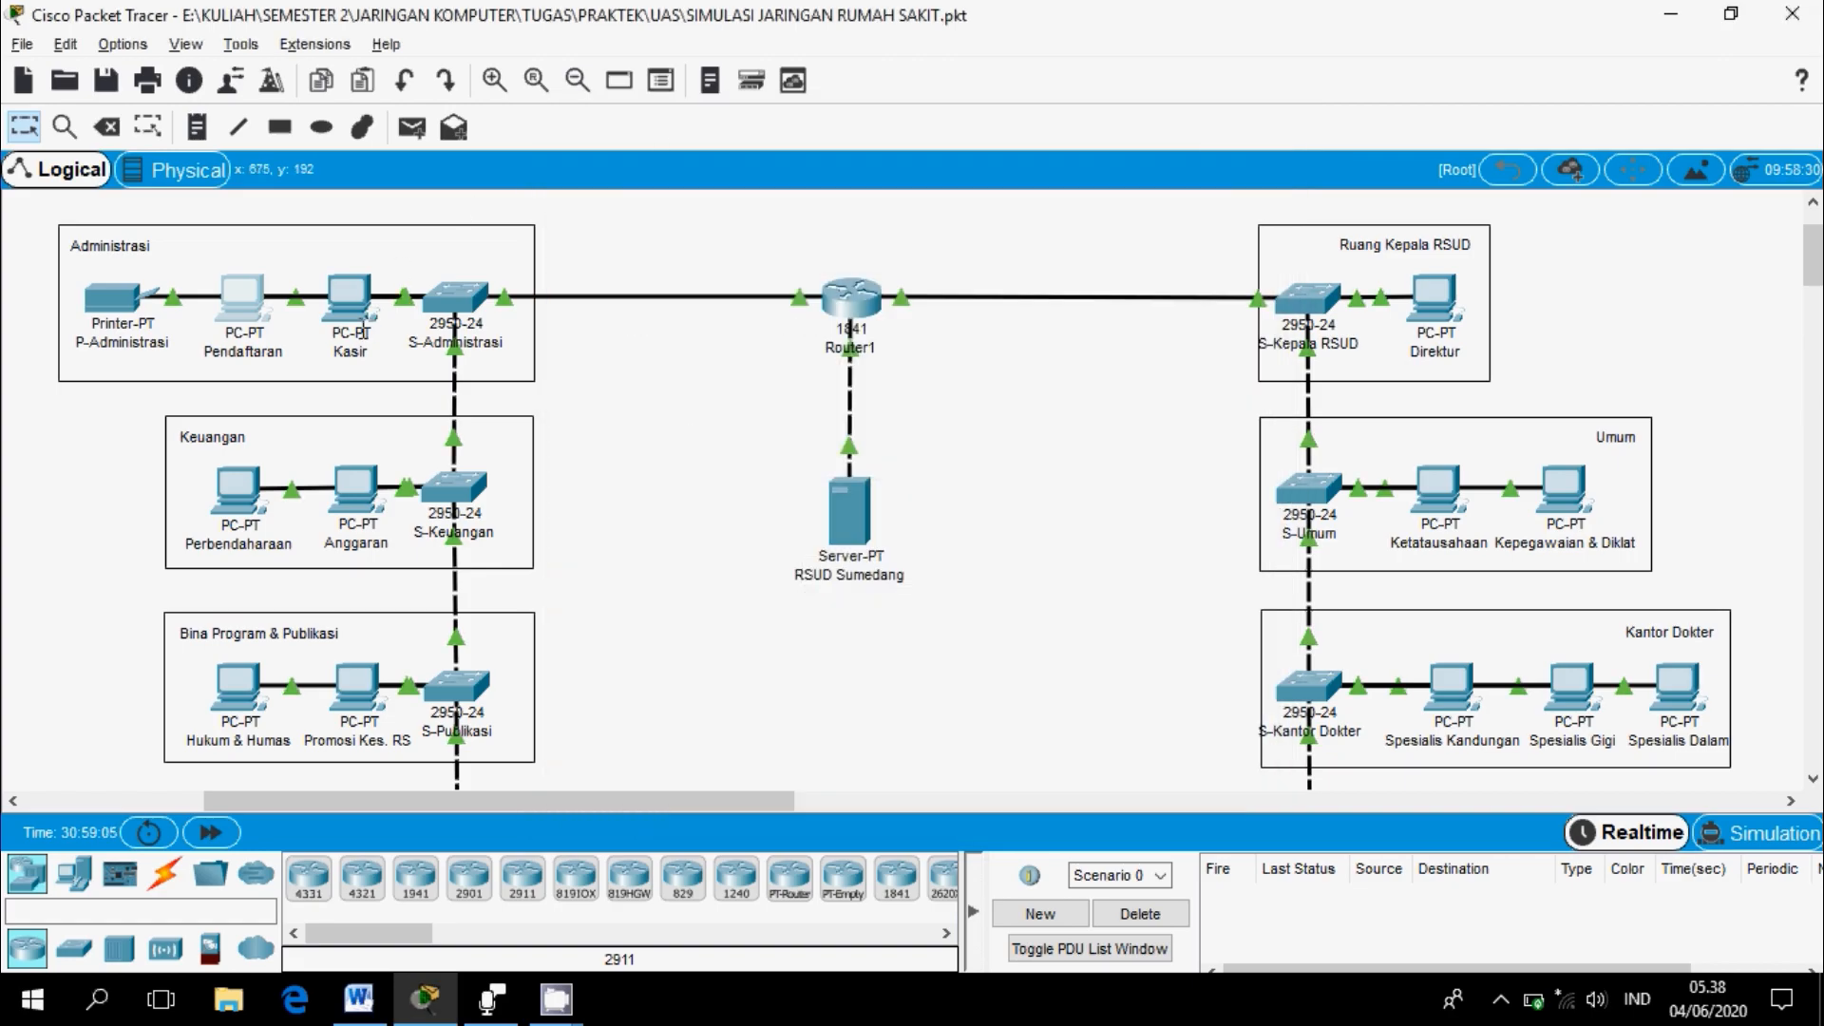
Step: Check the IP address and default gateway of the Kasir PC in Administrasi
{"action": "double_click", "coordinate": [349, 300]}
{"action": "left_click", "coordinate": [757, 175]}
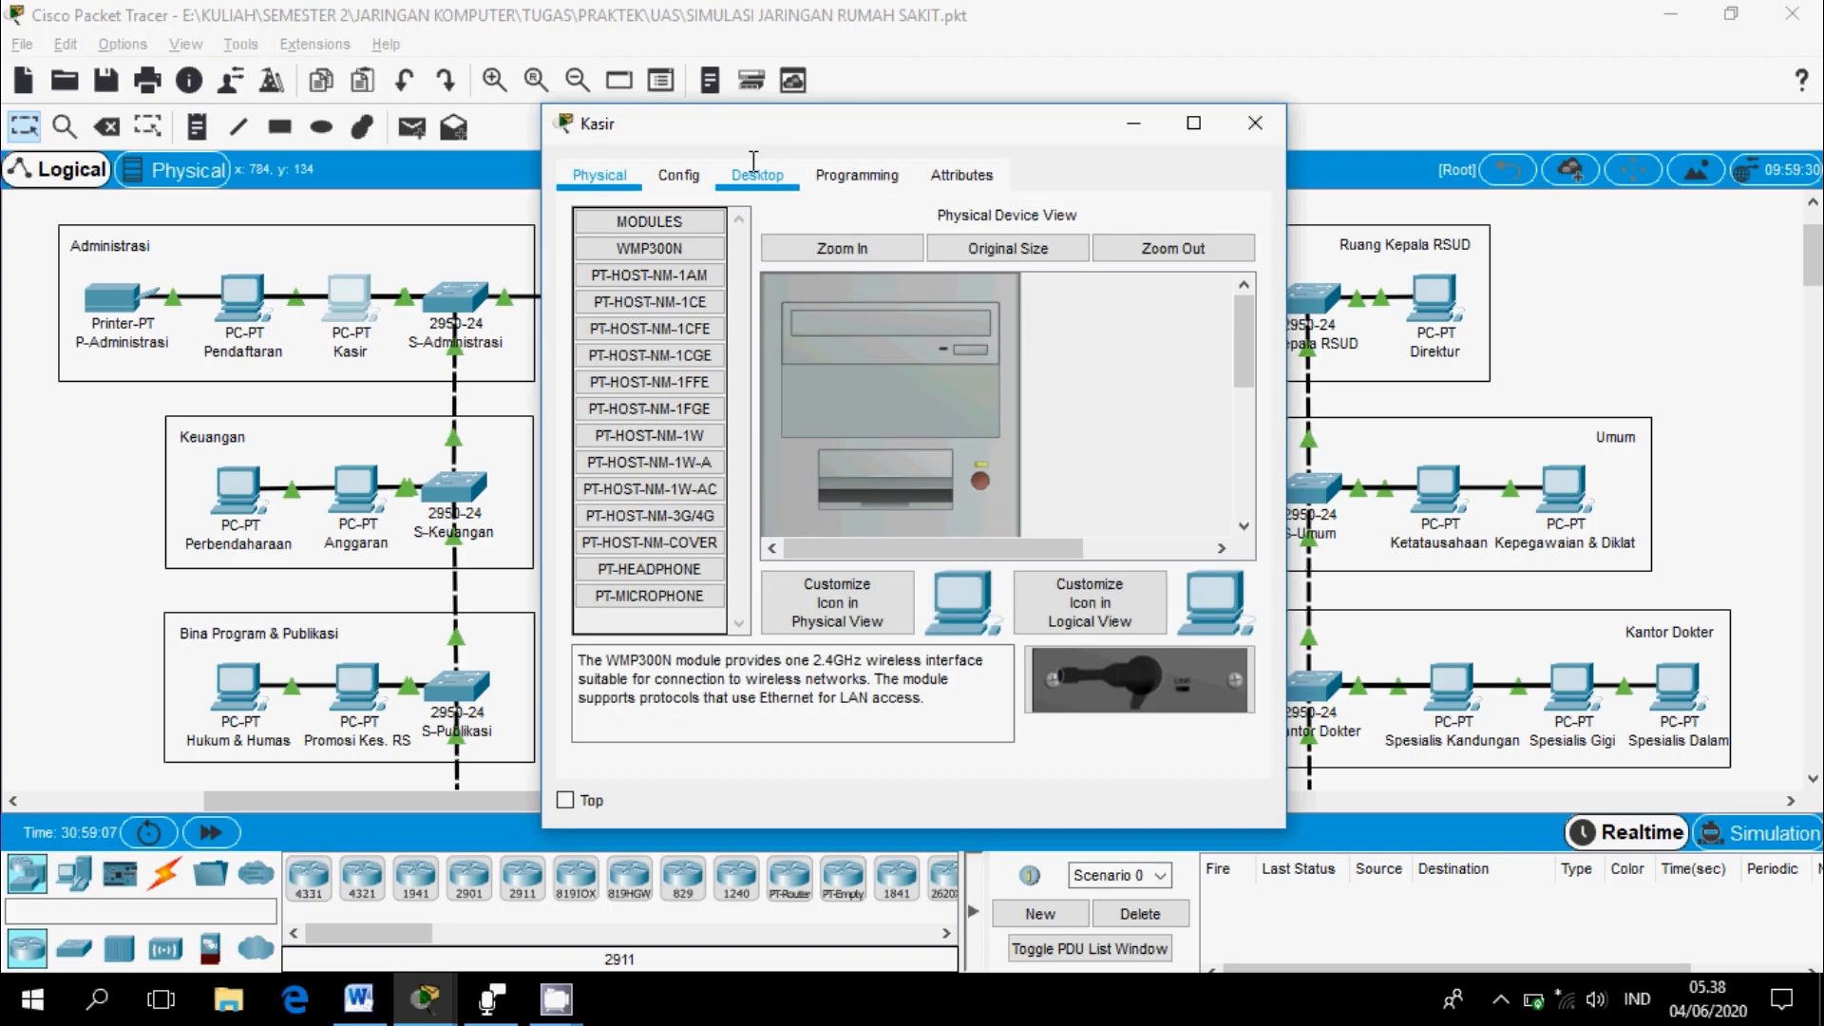
{"action": "left_click", "coordinate": [661, 300]}
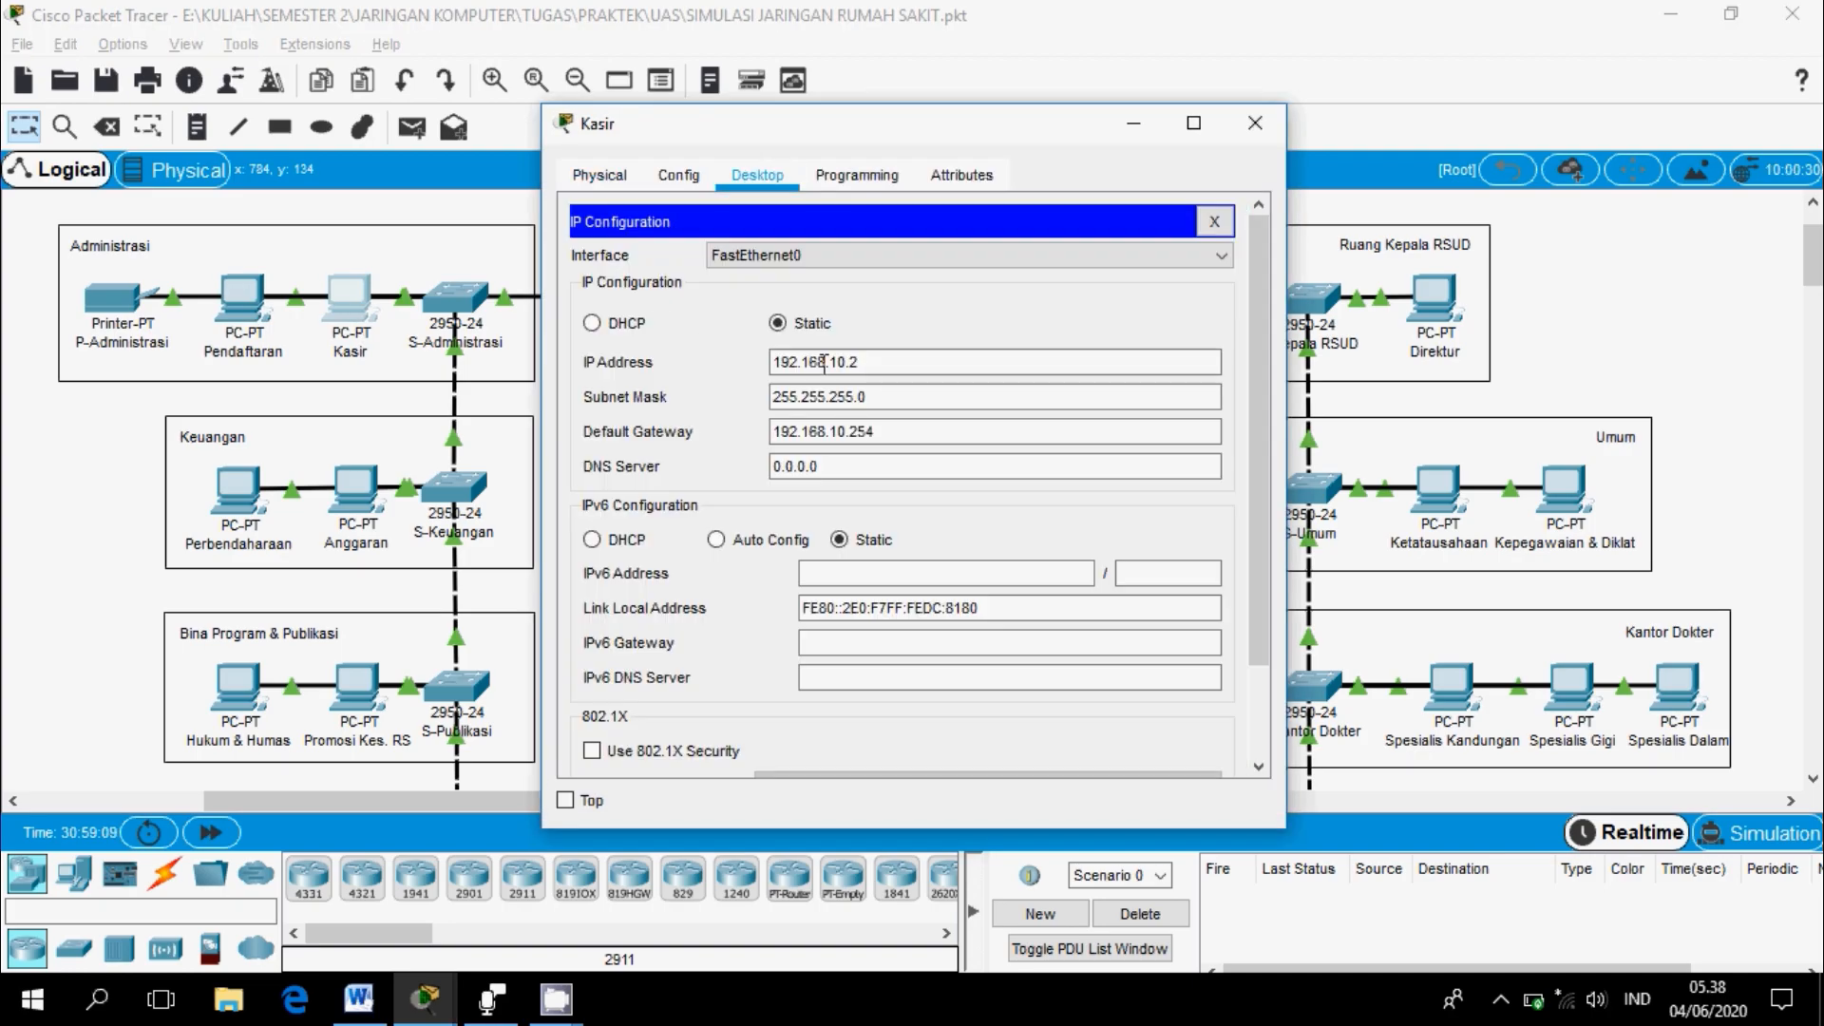
{"action": "left_click", "coordinate": [916, 430]}
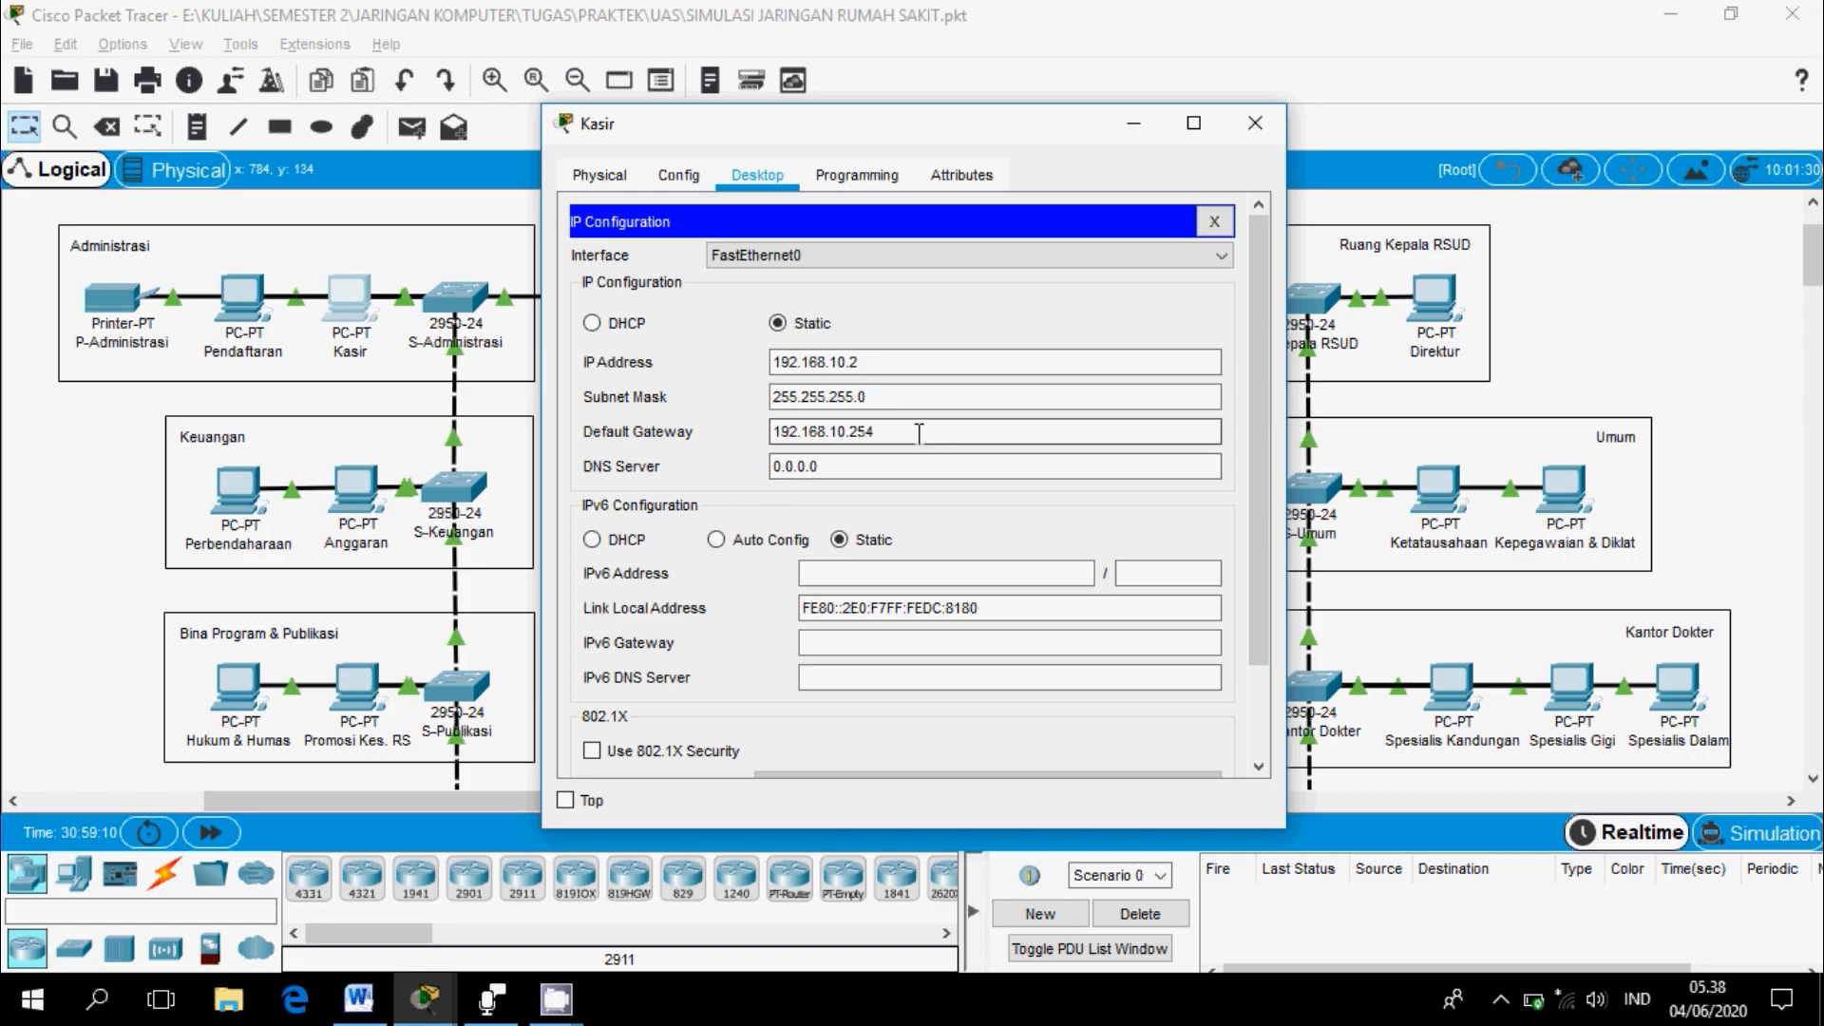
{"action": "left_click", "coordinate": [1255, 123]}
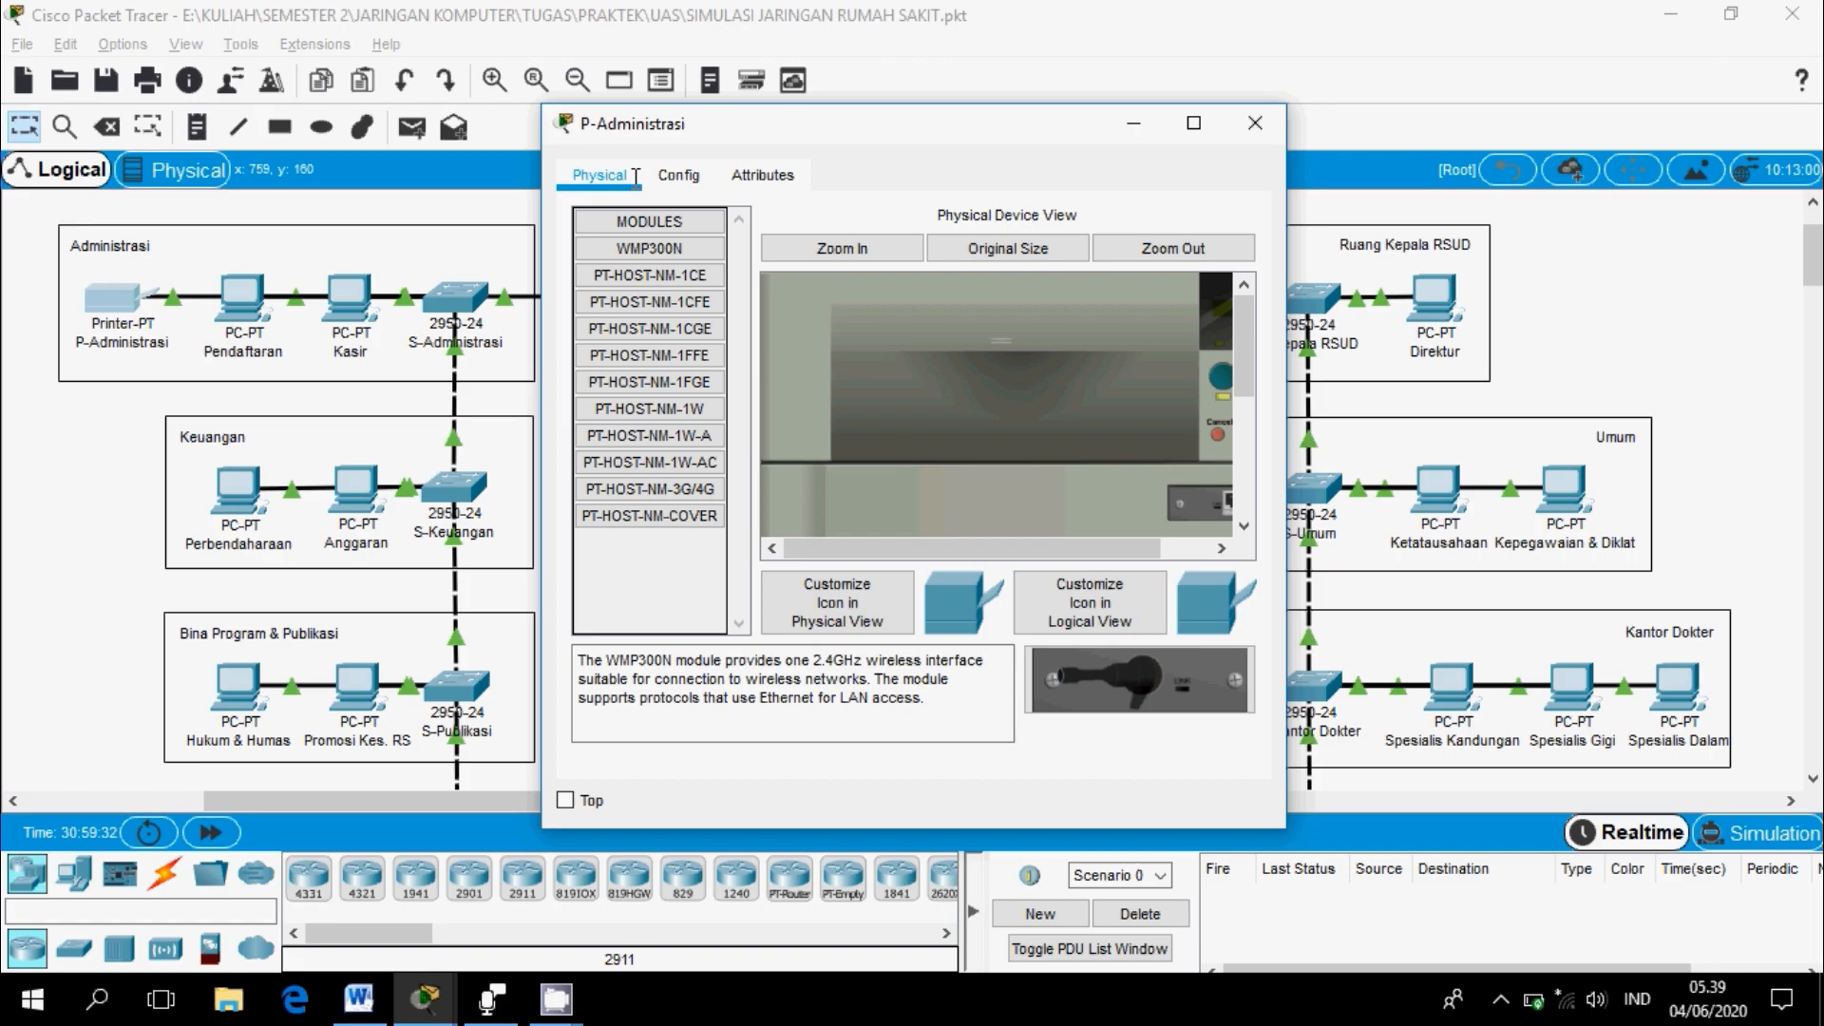
Step: Check the FastEthernet0 IP settings of the P-Administrasi printer
{"action": "left_click", "coordinate": [660, 177]}
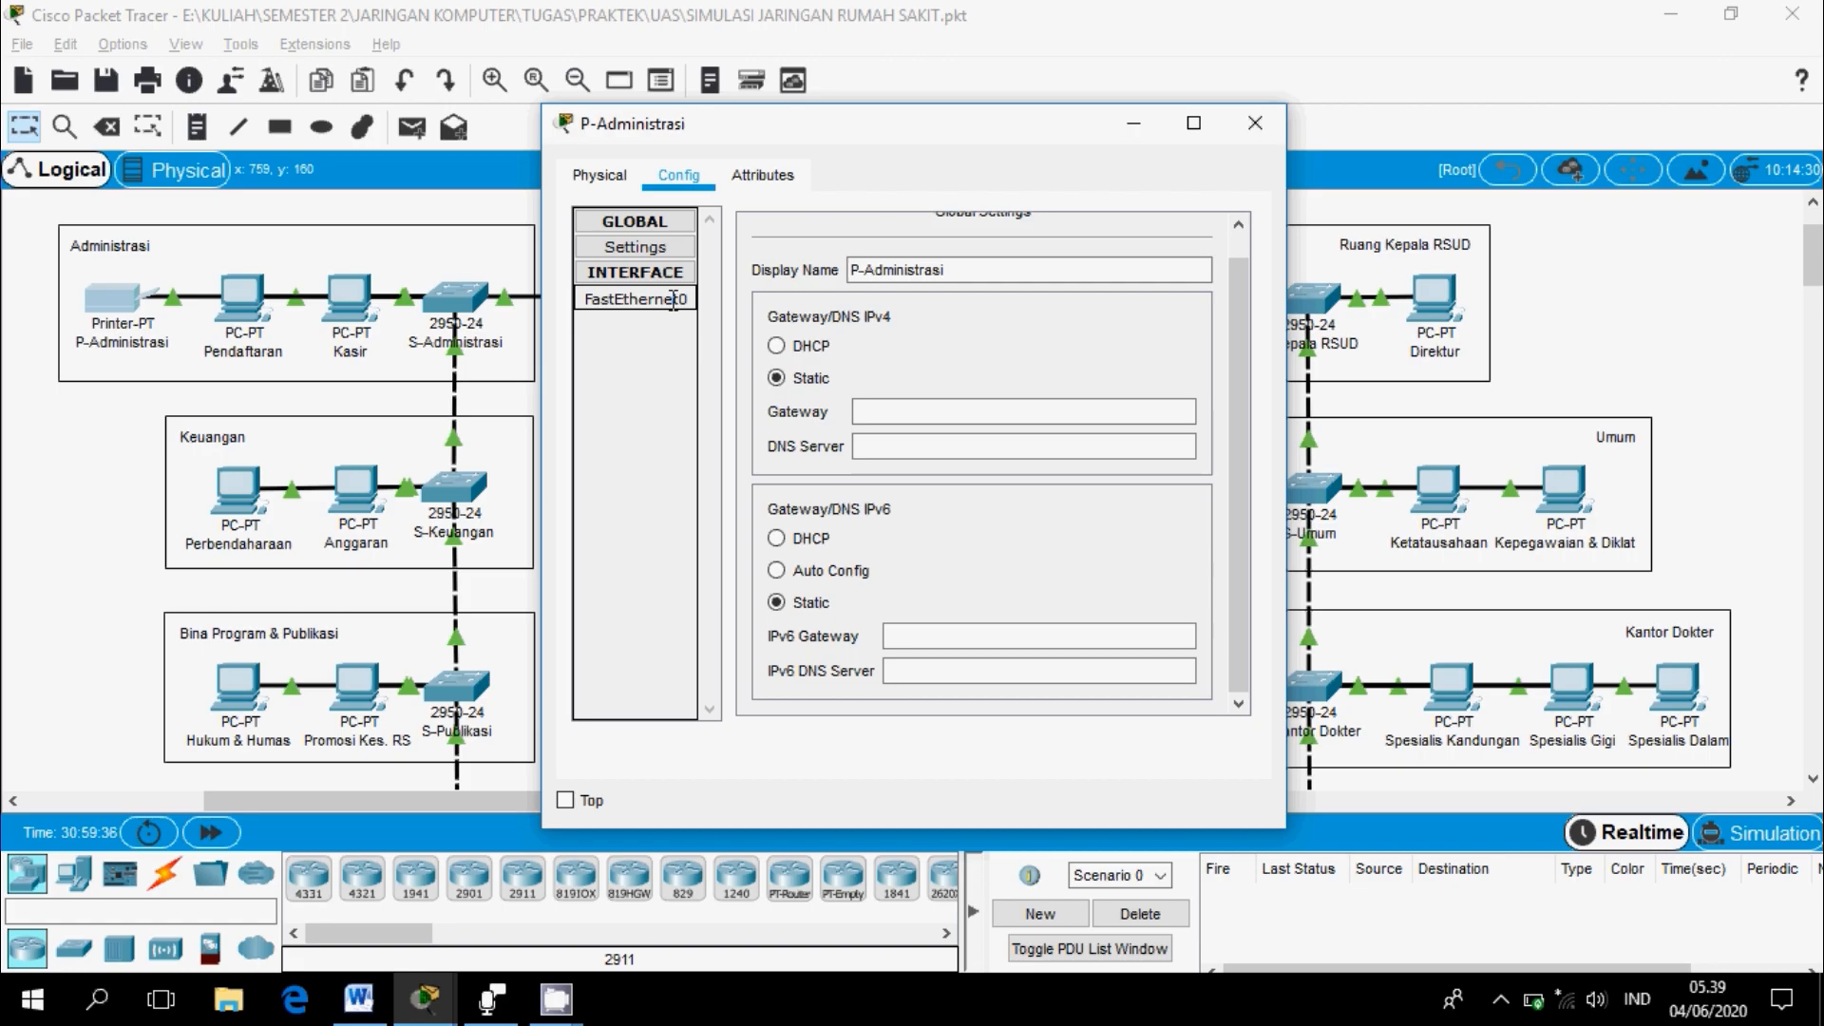
{"action": "left_click", "coordinate": [673, 301]}
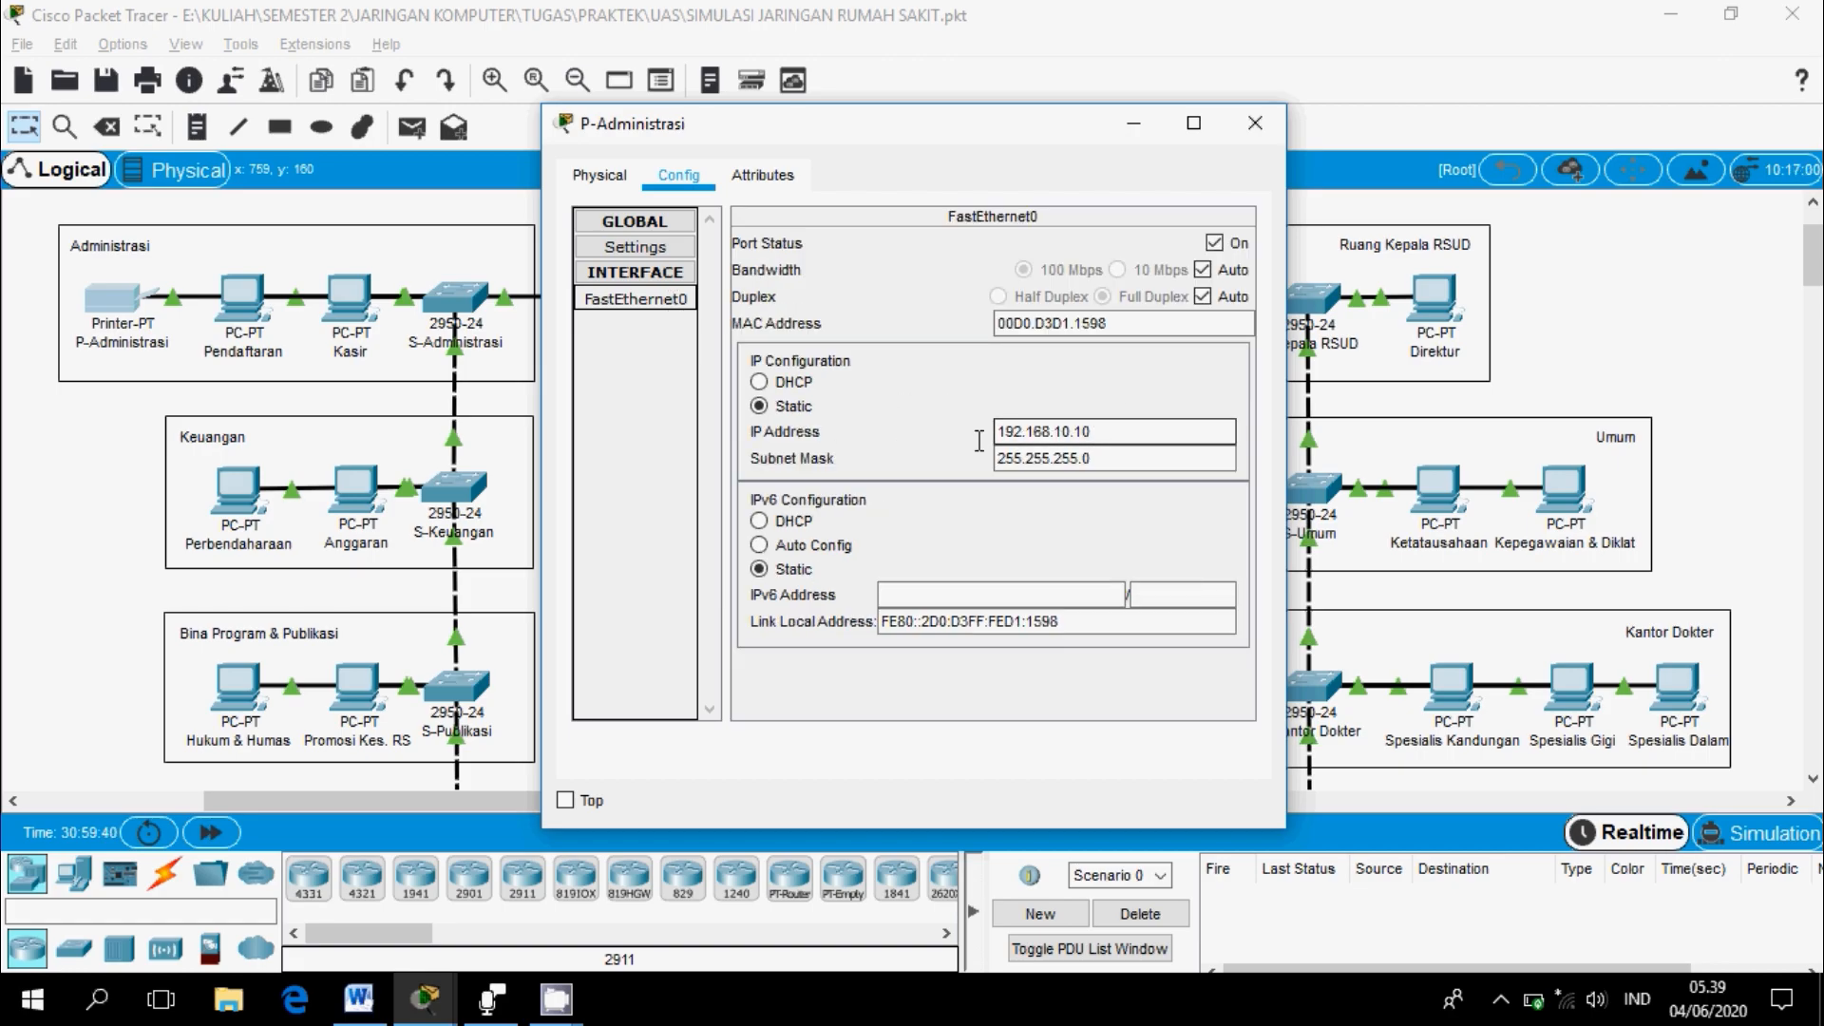
{"action": "left_click", "coordinate": [1255, 122]}
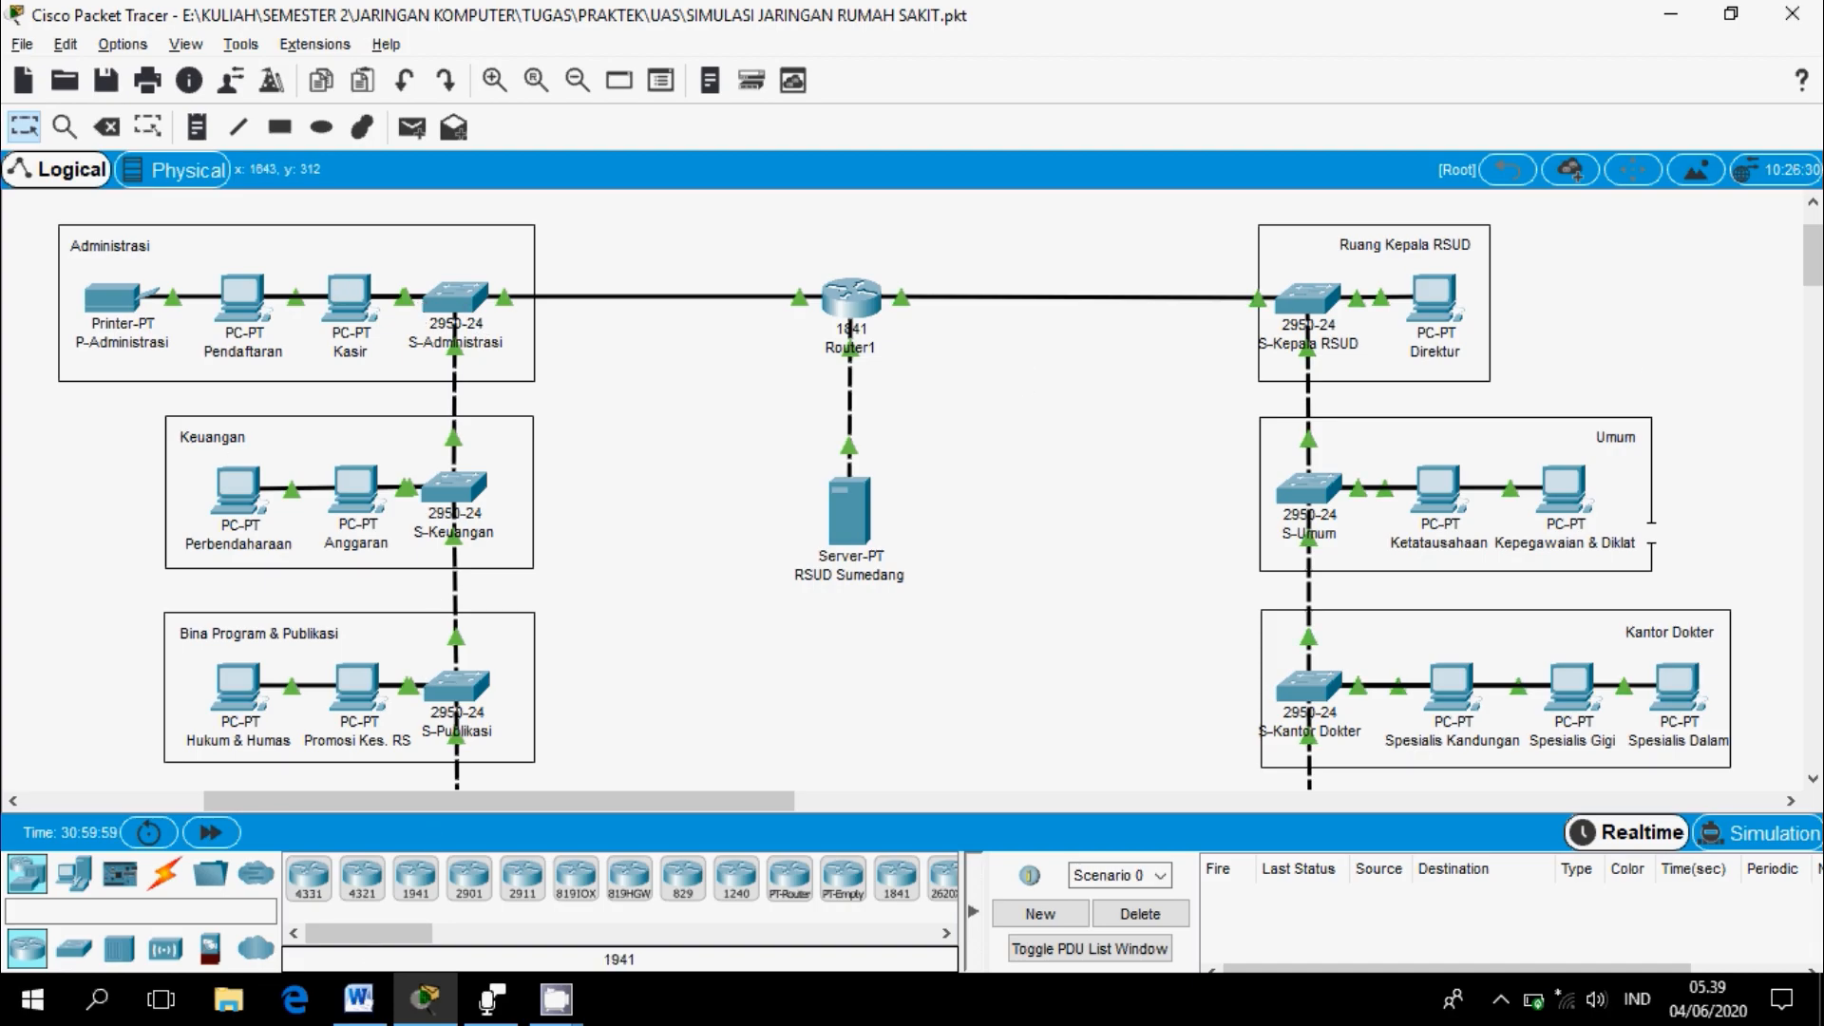
Step: Check the IP address and default gateway in the RSUD Sumedang server's IP configuration
{"action": "mouse_move", "coordinate": [1815, 261]}
{"action": "left_mouse_down"}
{"action": "mouse_move", "coordinate": [1815, 329]}
{"action": "mouse_move", "coordinate": [1814, 260]}
{"action": "left_mouse_up"}
{"action": "left_click", "coordinate": [853, 506]}
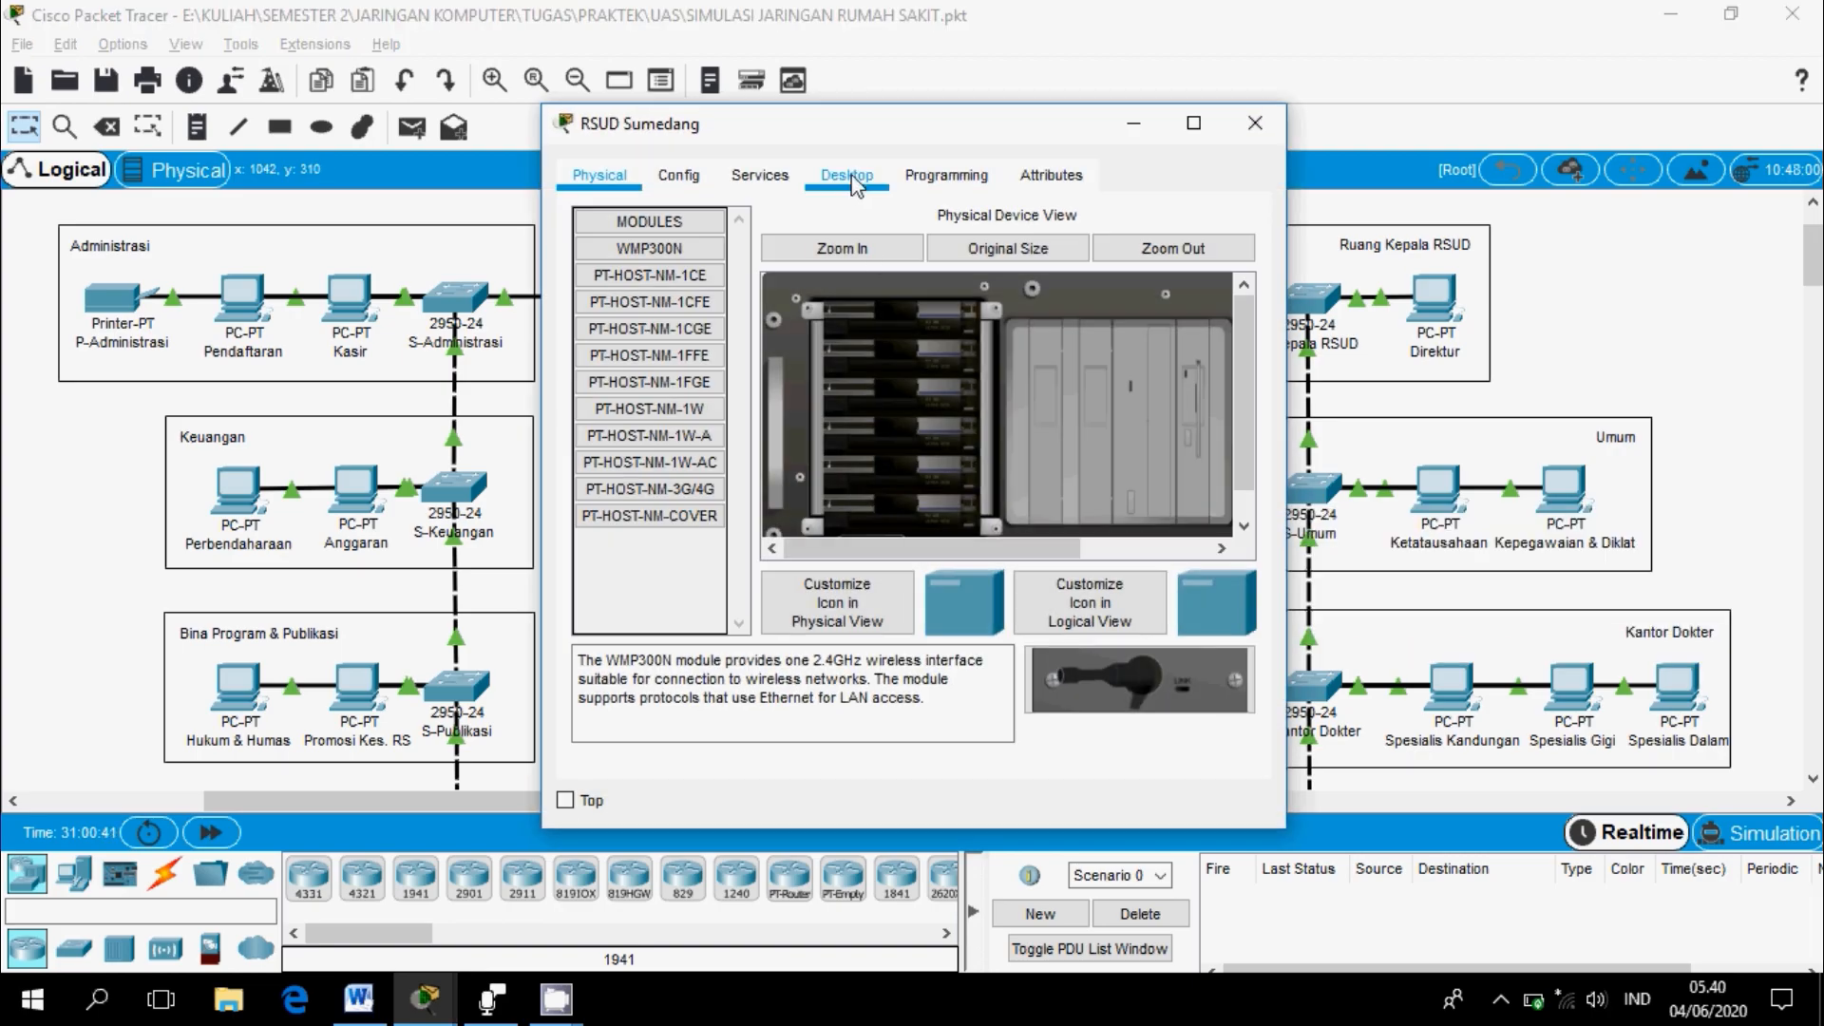
{"action": "left_click", "coordinate": [848, 176]}
{"action": "left_click", "coordinate": [629, 283]}
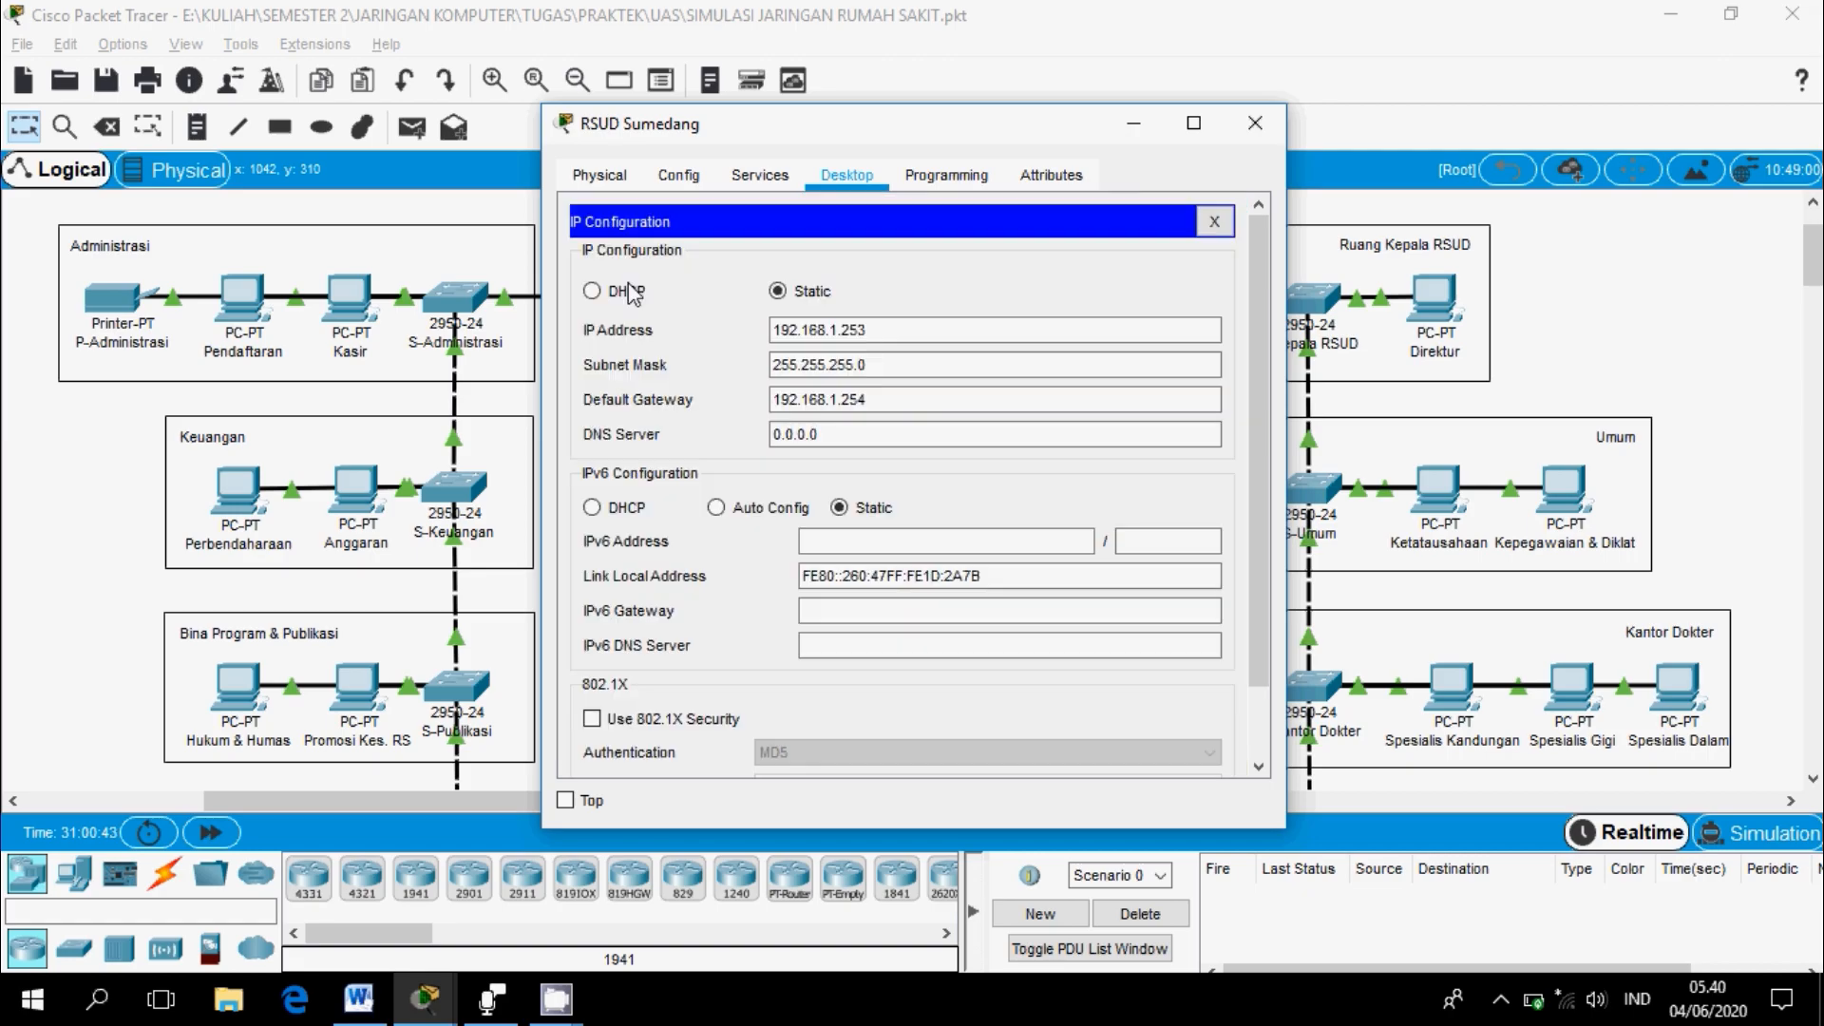
{"action": "left_click", "coordinate": [775, 338]}
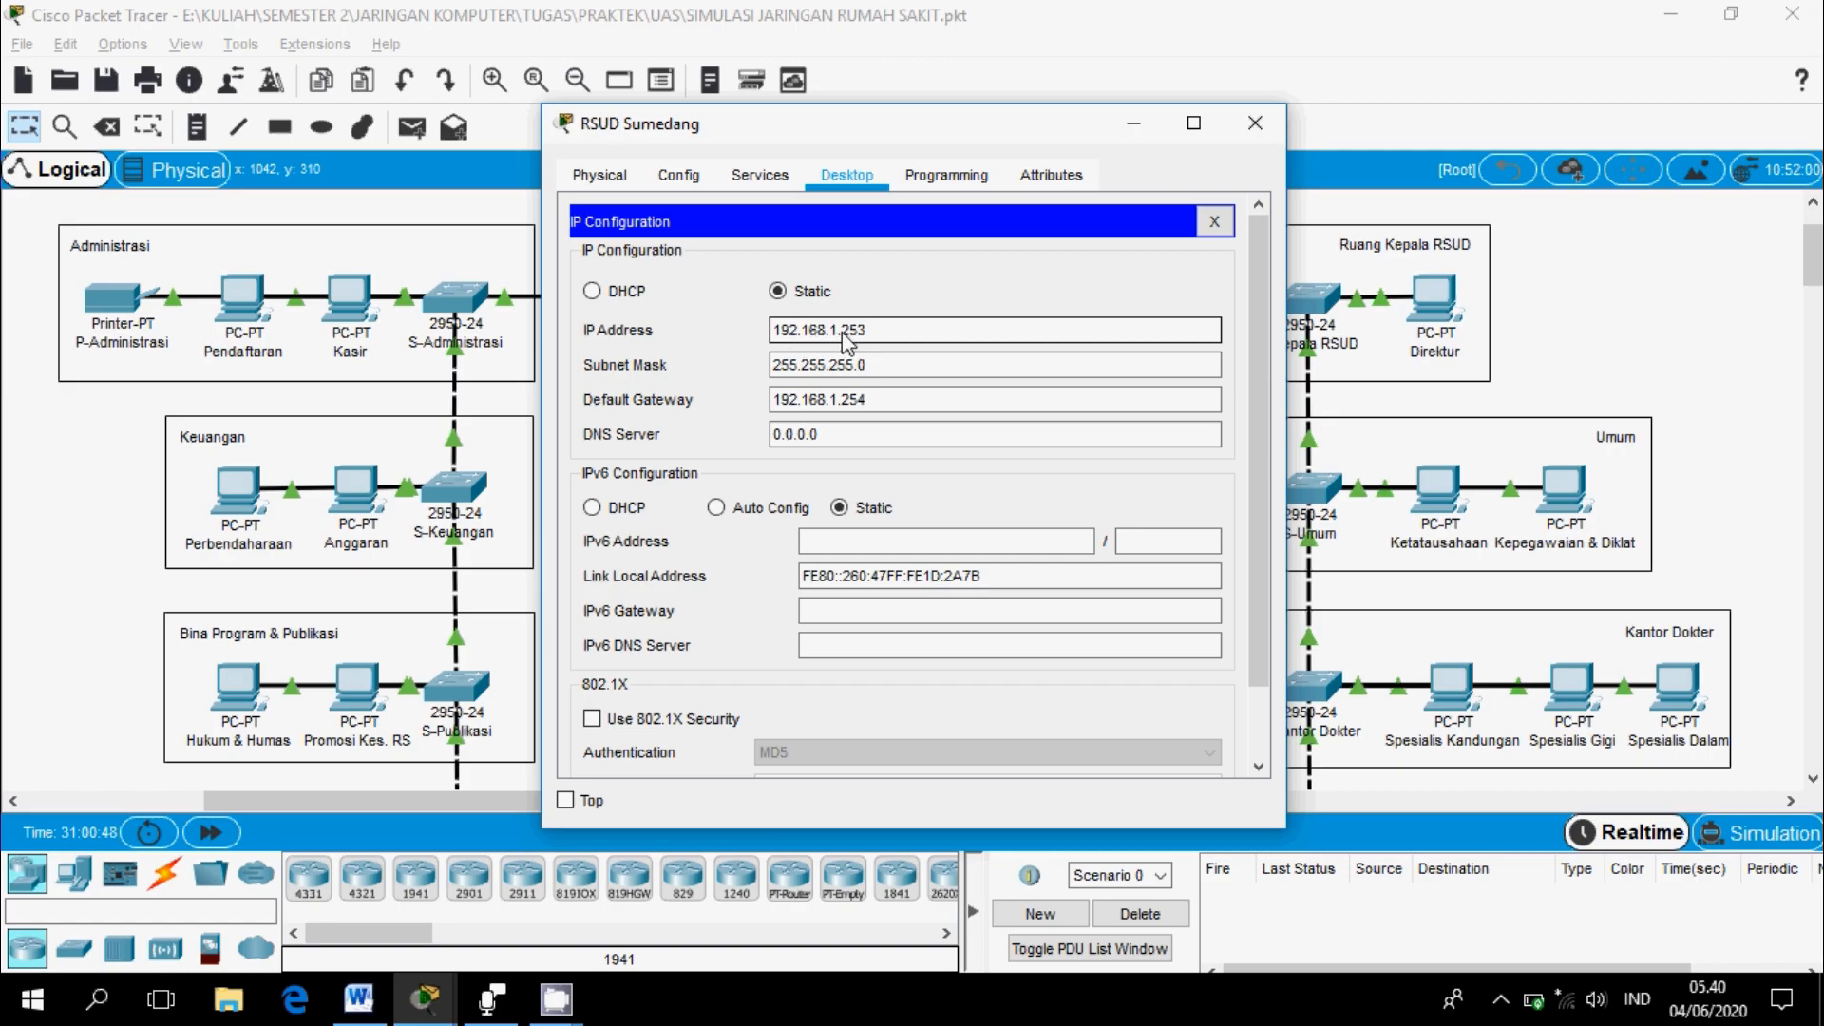
{"action": "left_click", "coordinate": [798, 406]}
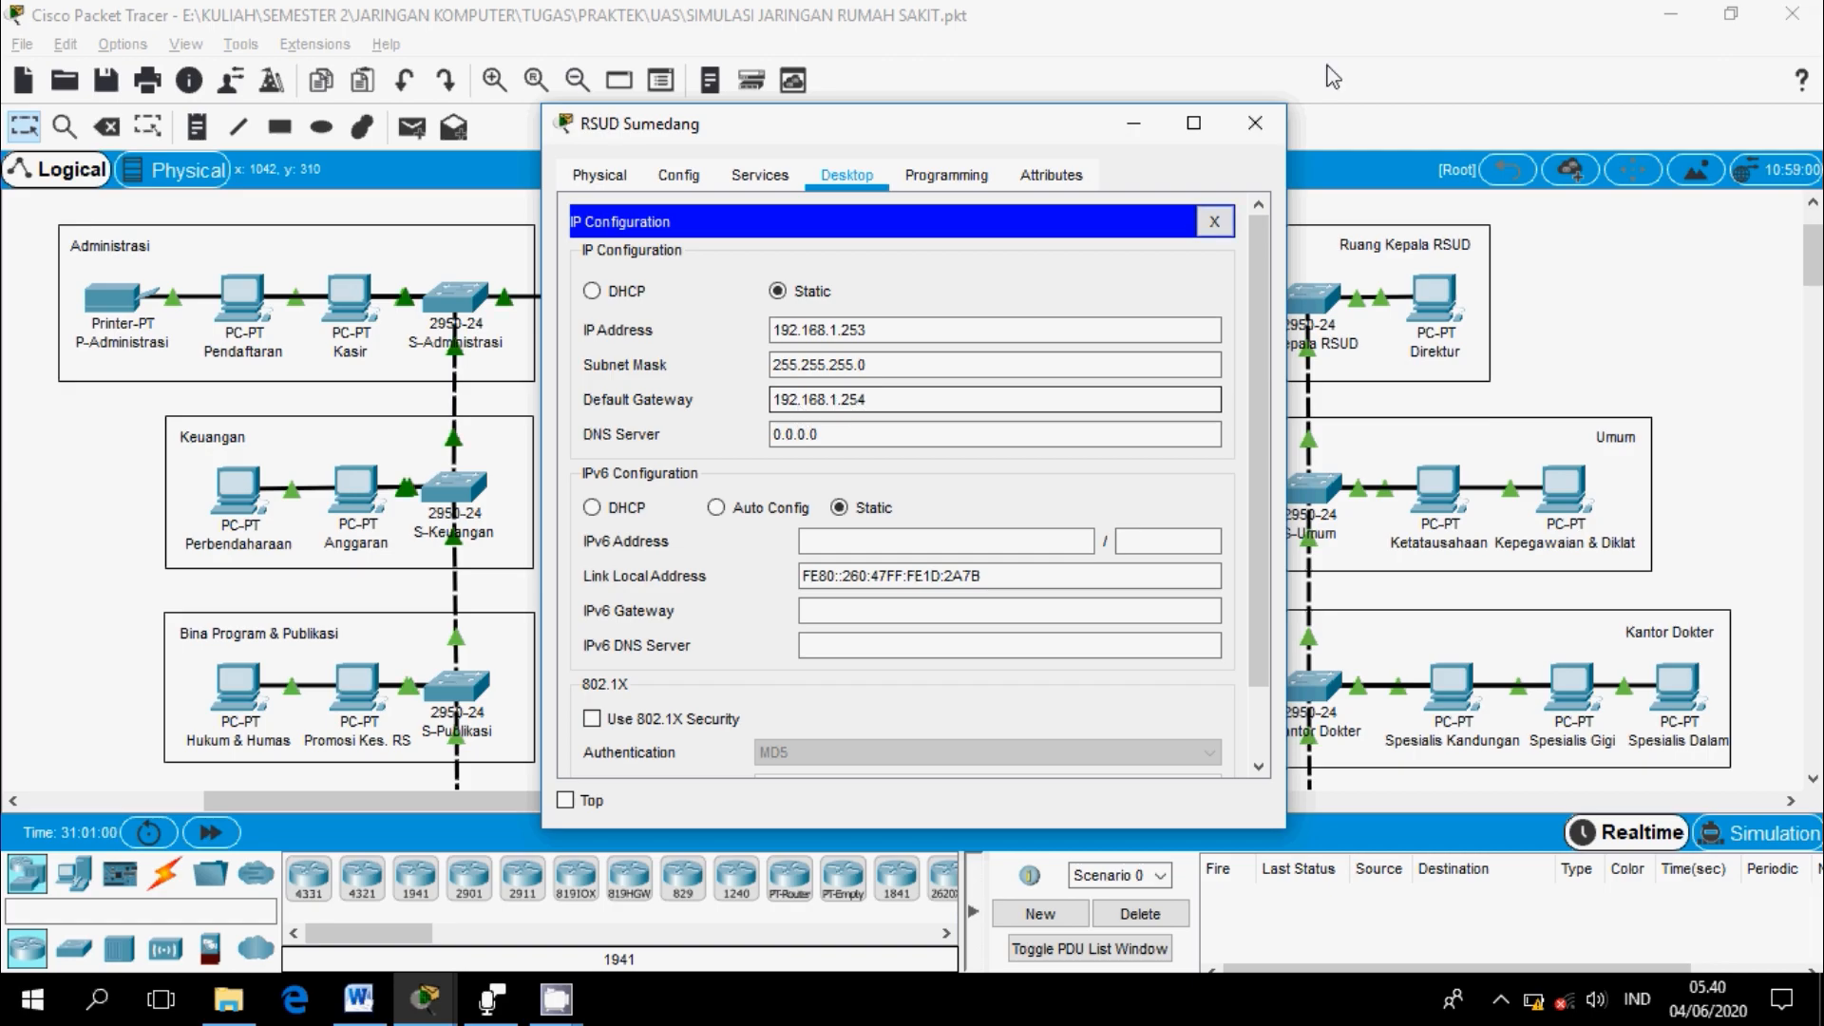
{"action": "left_click", "coordinate": [1255, 124]}
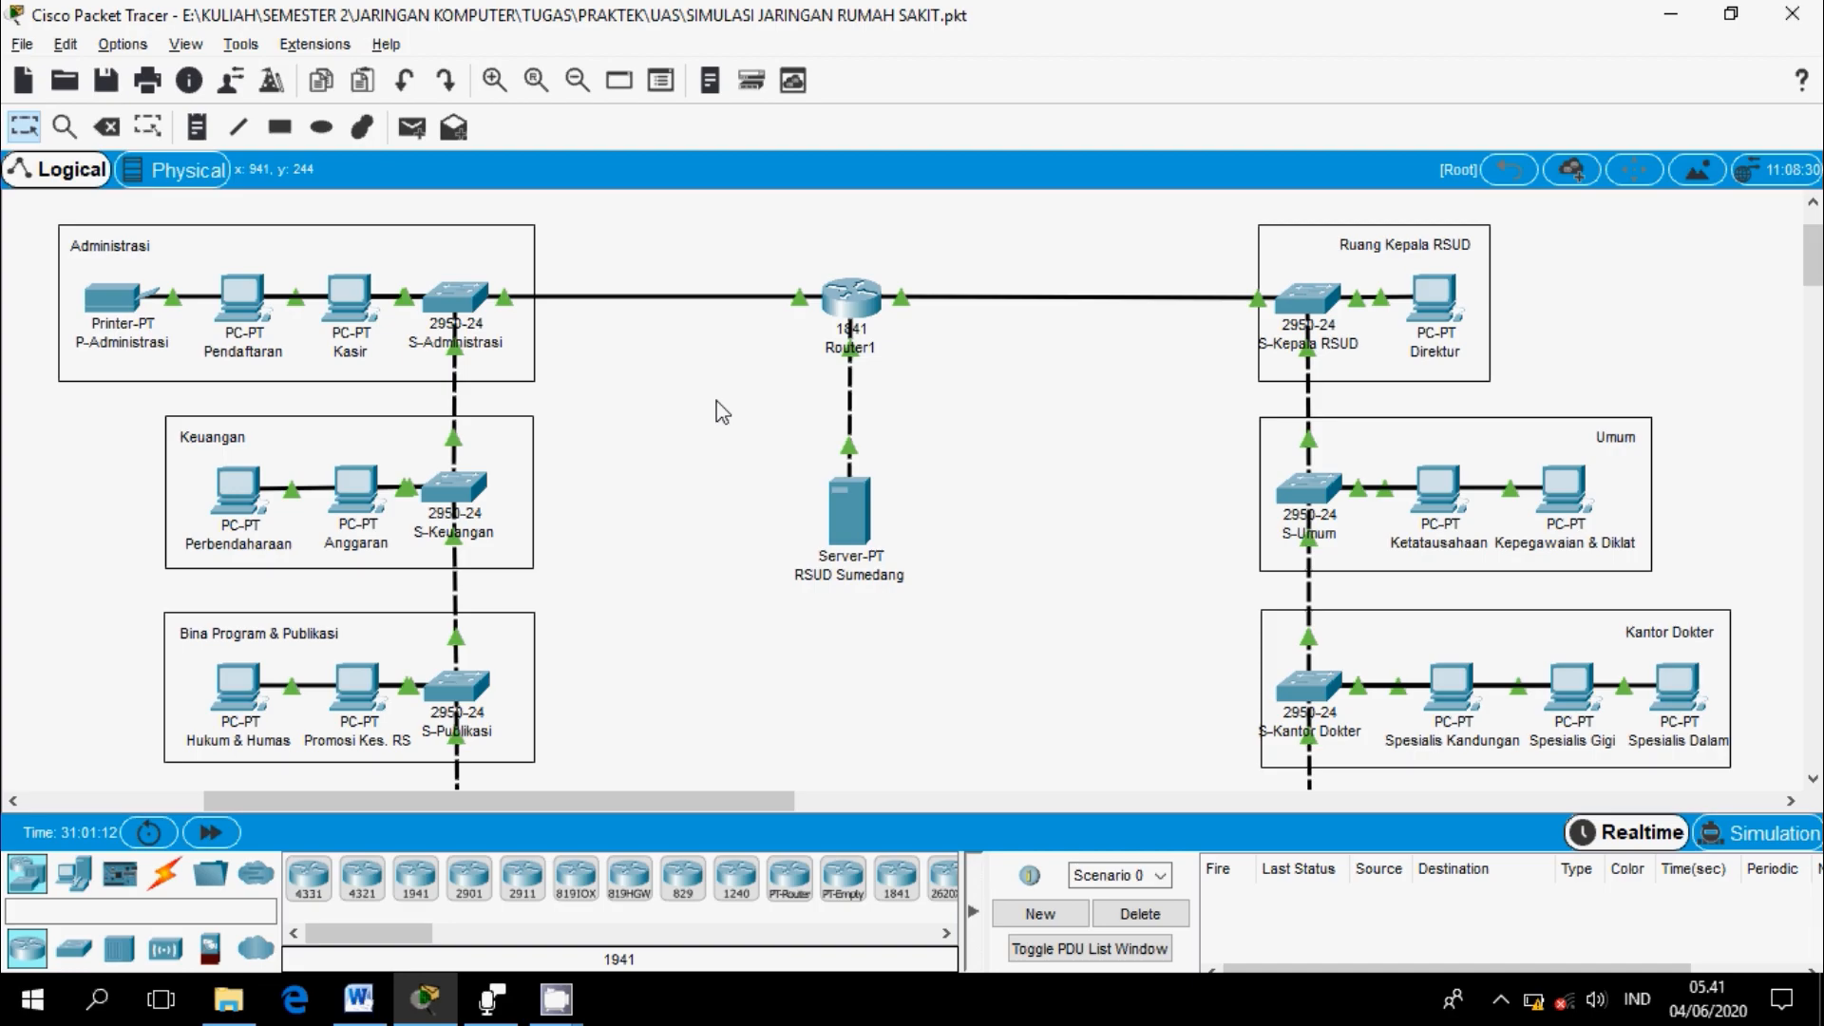
Step: Open the FastEthernet0/0 interface configuration of Router1
{"action": "left_click", "coordinate": [869, 296]}
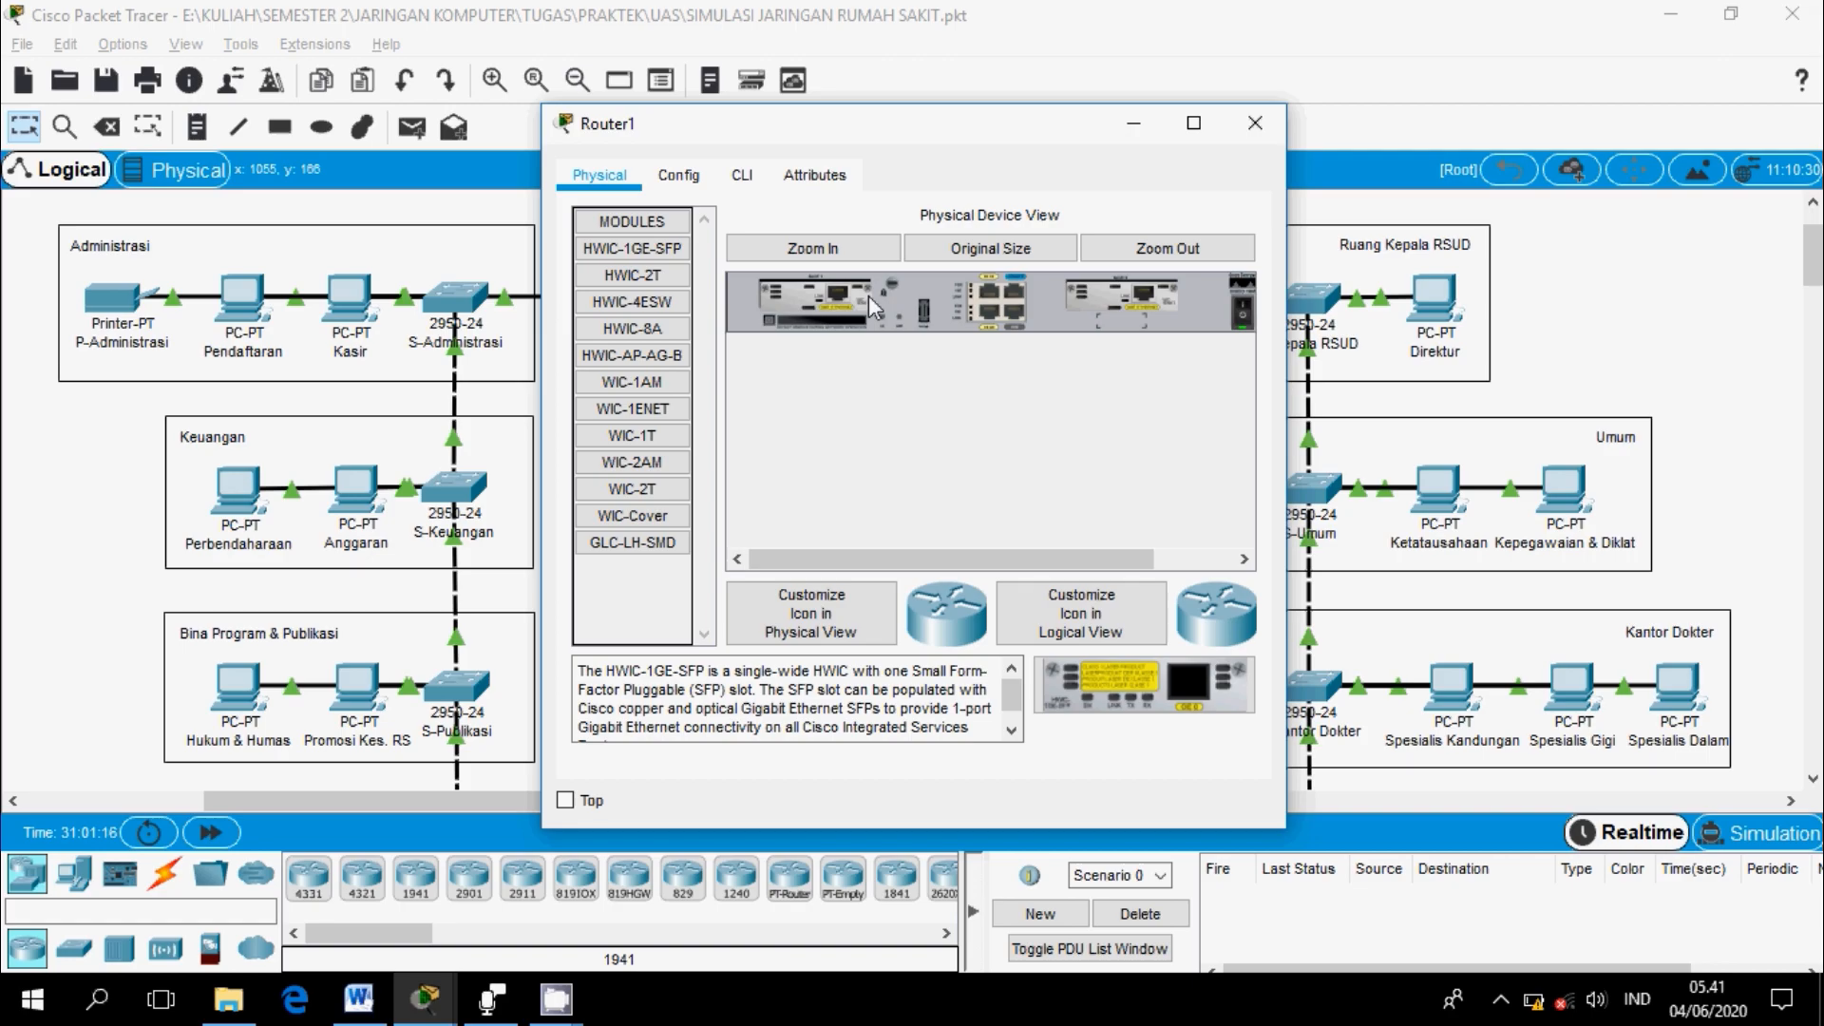
{"action": "left_click", "coordinate": [674, 176]}
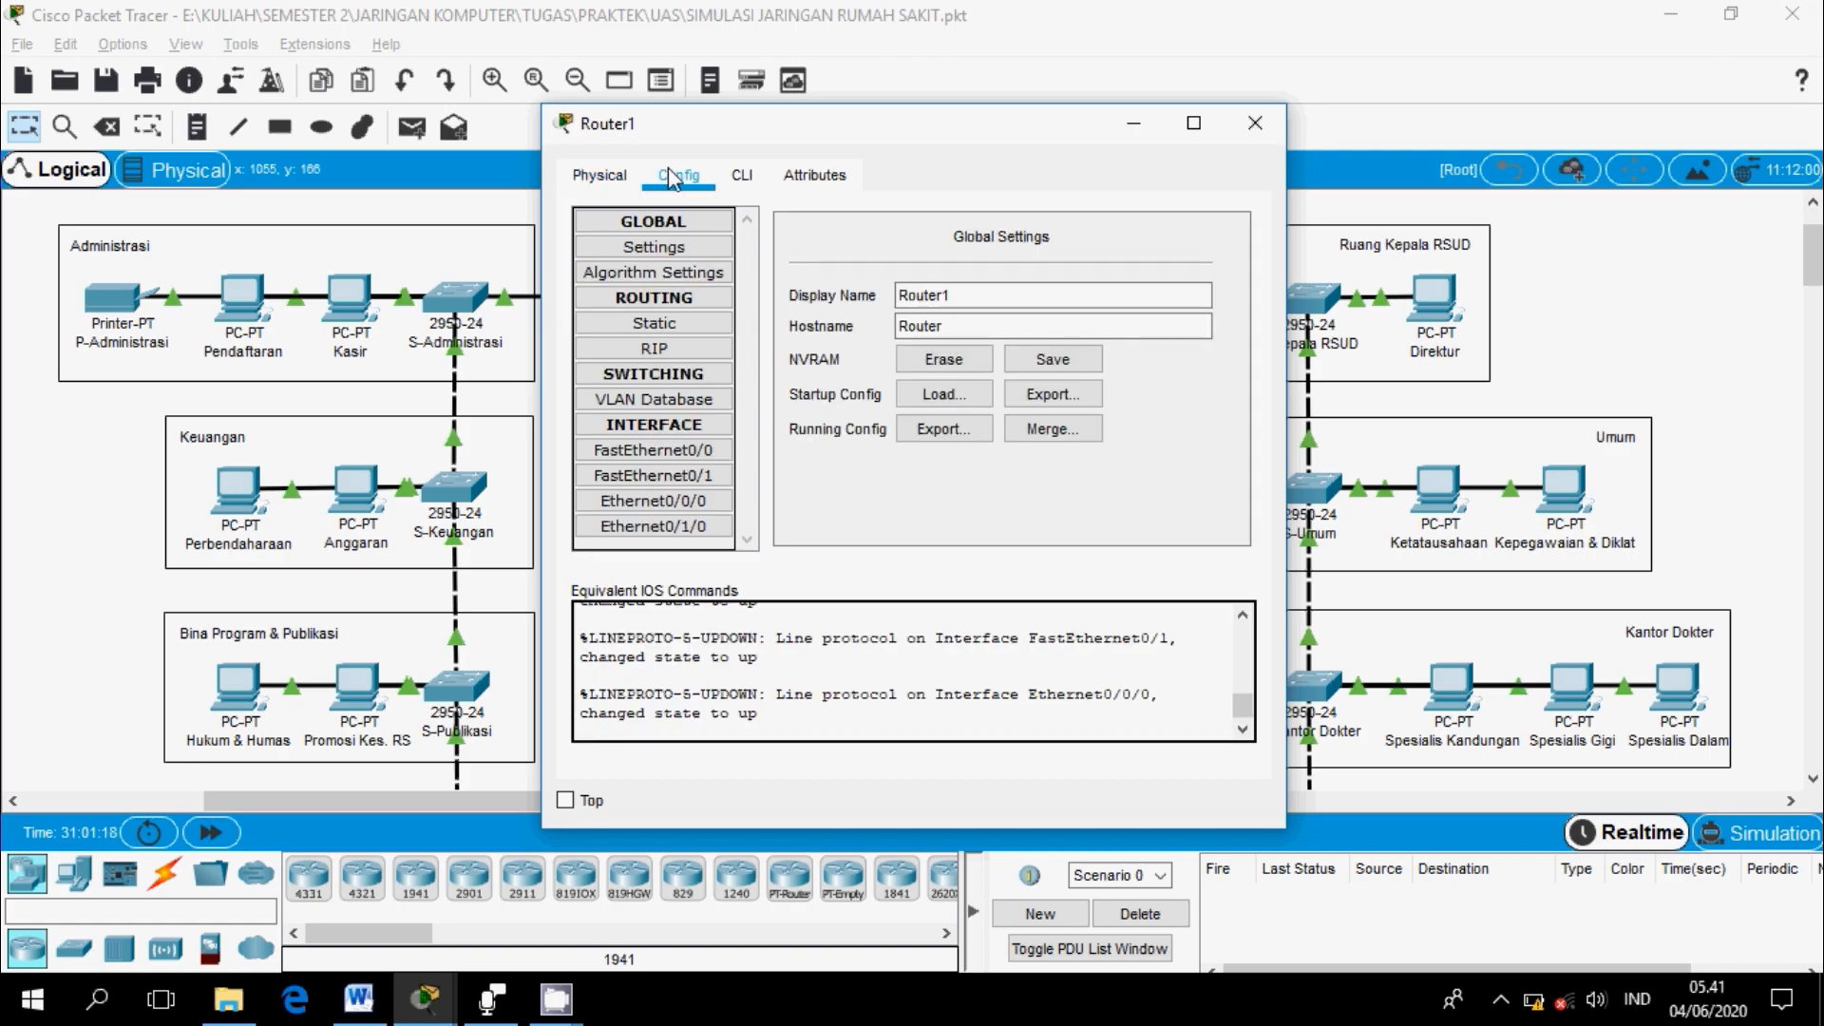
{"action": "left_click", "coordinate": [654, 451]}
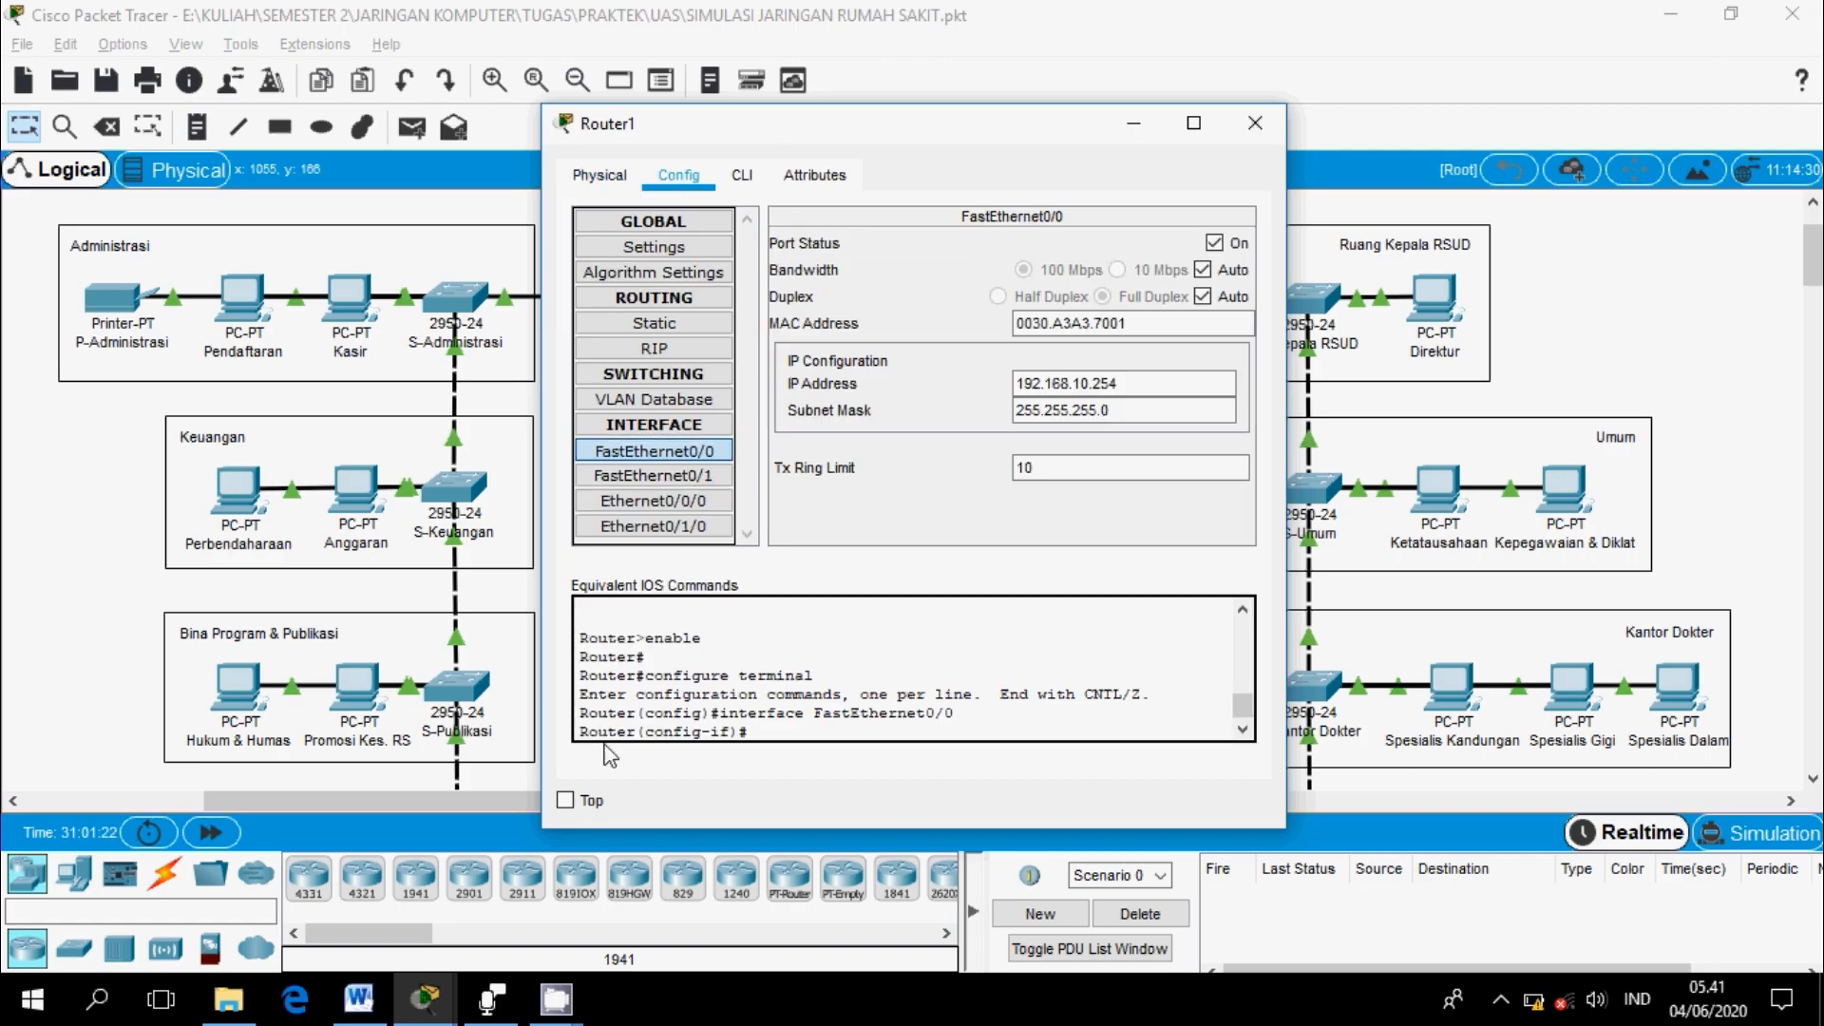
Step: Keep the Router1 window on top, move it clear of the router, and match FastEthernet0/0's IP settings to the S-Administrasi link
{"action": "left_click", "coordinate": [566, 801]}
{"action": "left_click_drag", "start_coordinate": [689, 140], "coordinate": [1123, 113]}
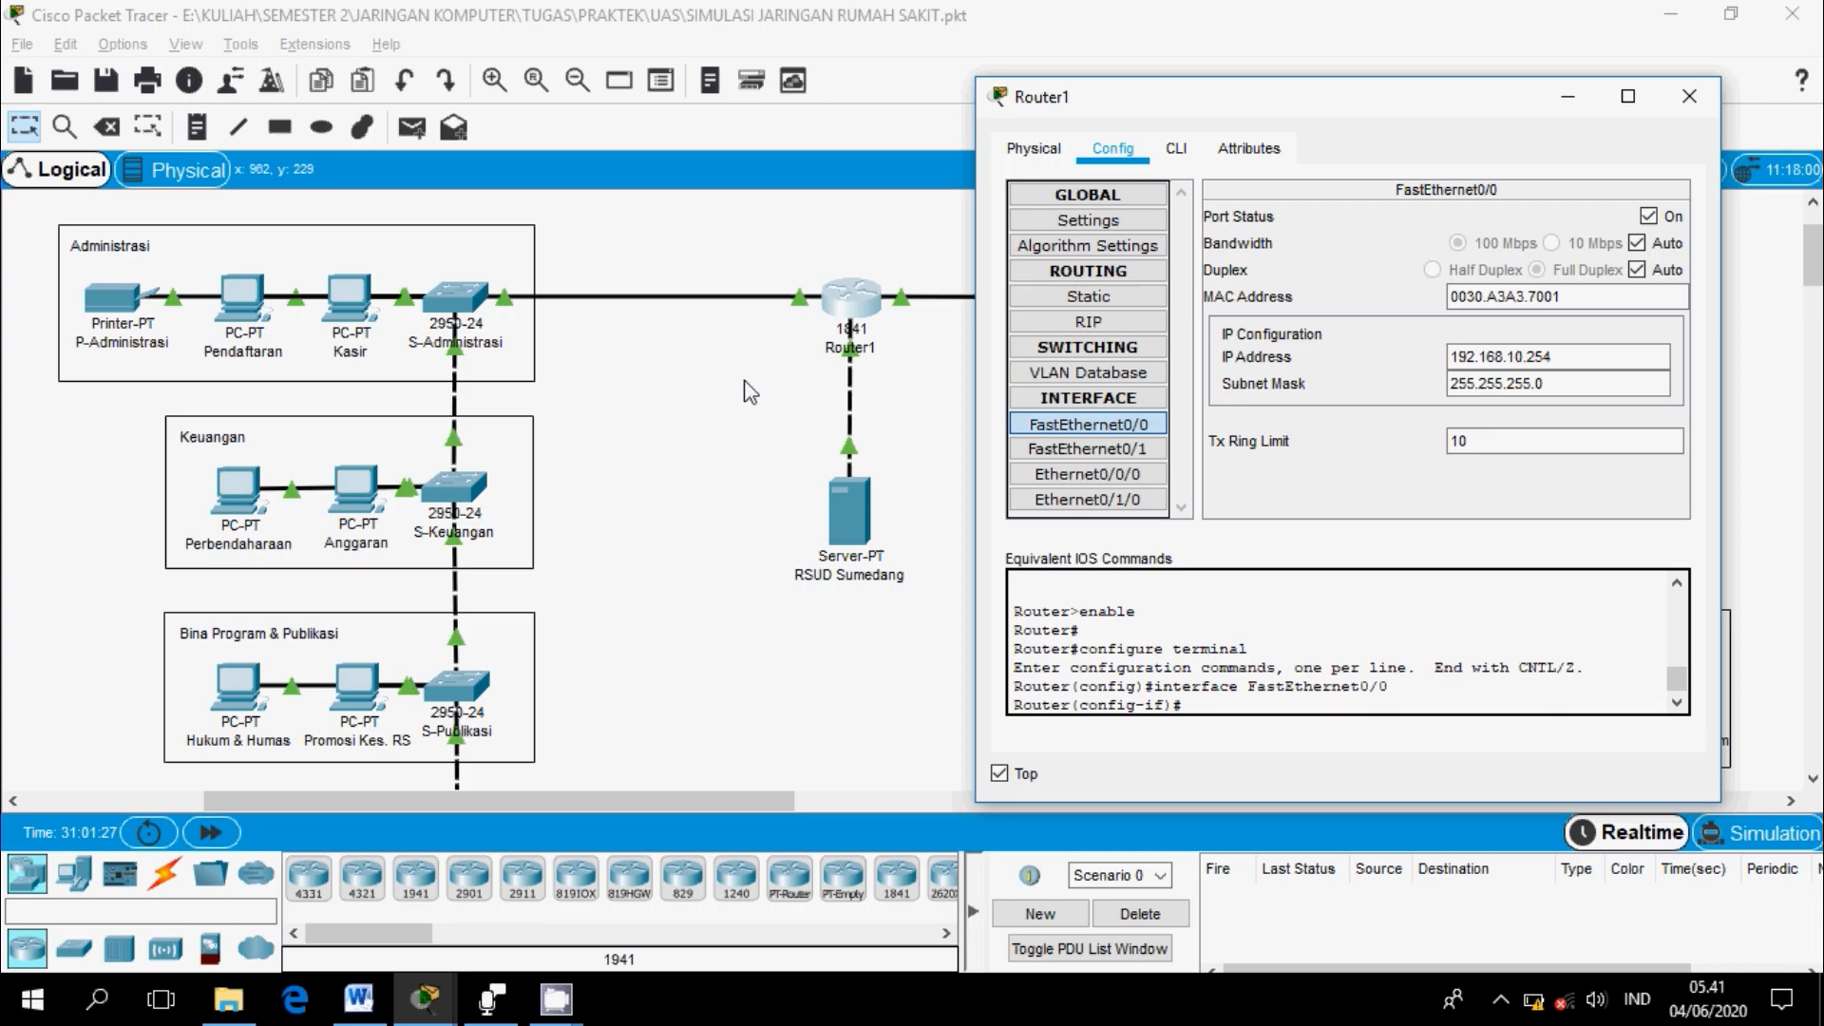
{"action": "left_click", "coordinate": [784, 331]}
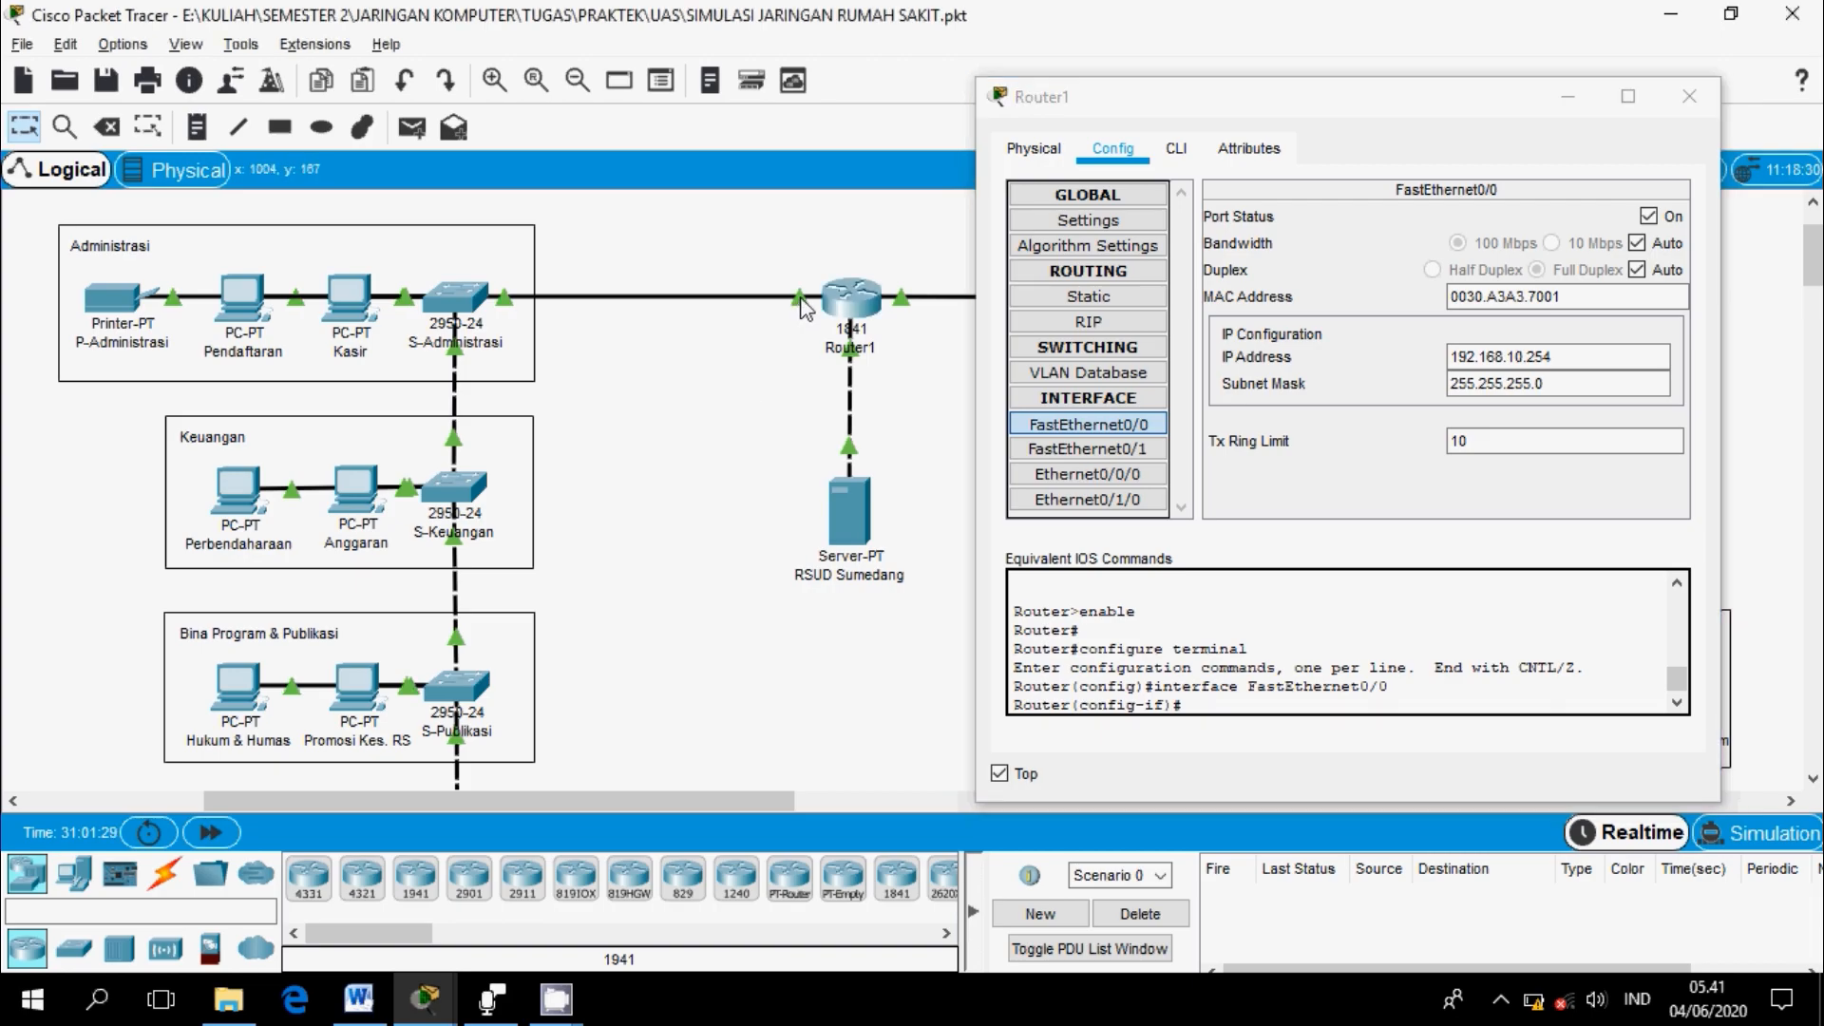
{"action": "mouse_move", "coordinate": [801, 304]}
{"action": "left_click", "coordinate": [1451, 361]}
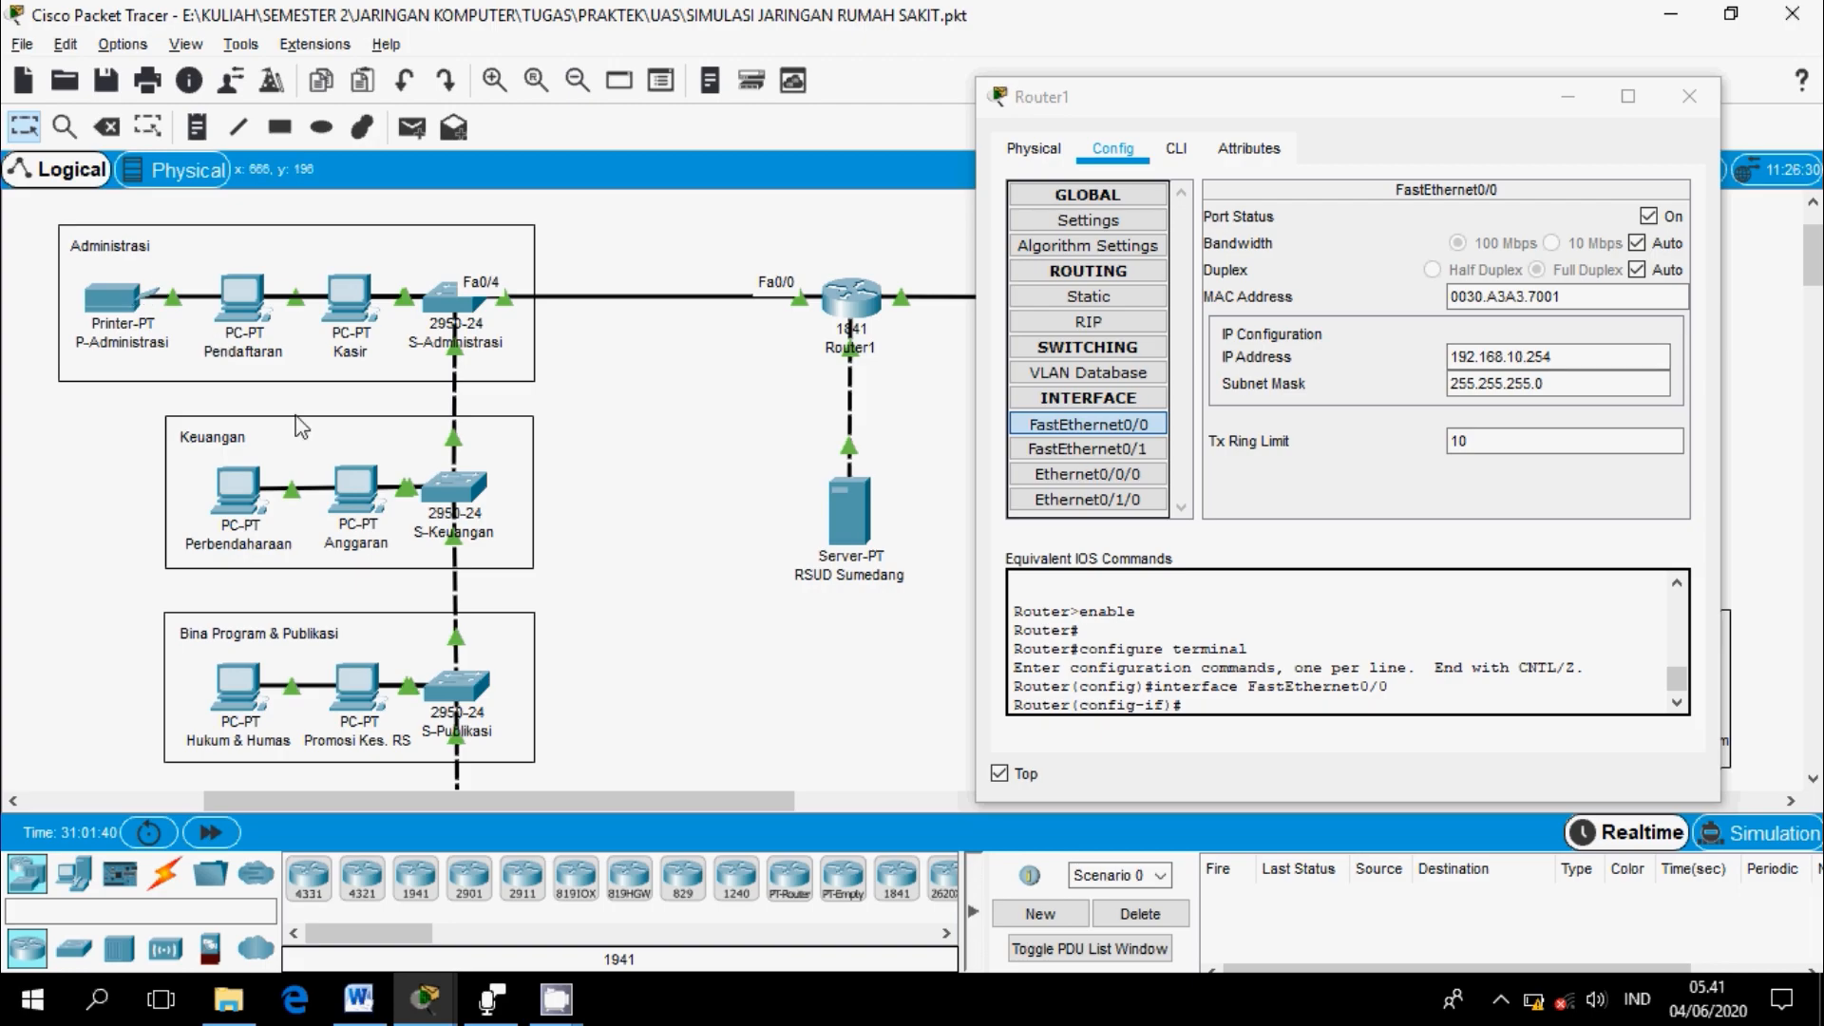
Step: Check the IP address, subnet mask and port status of Router1's FastEthernet0/1 and Ethernet0/0/0 interfaces, and close the router window
{"action": "left_click", "coordinate": [1057, 450]}
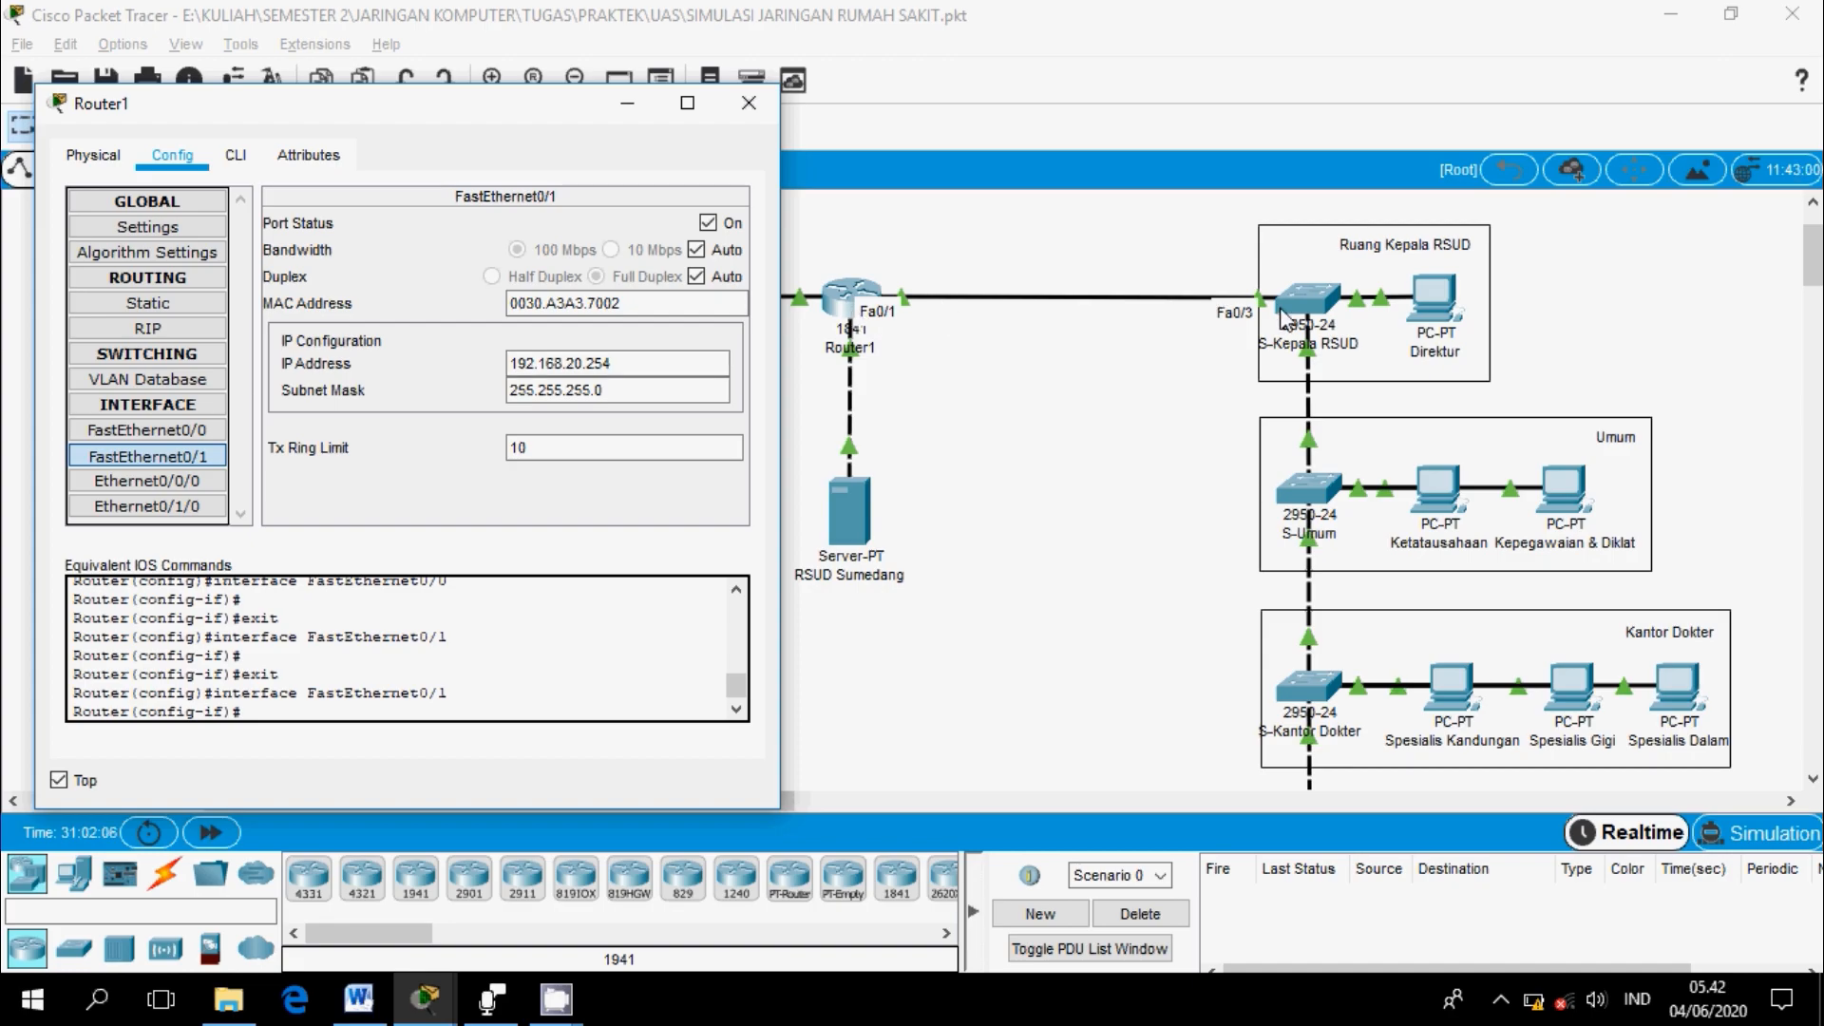
{"action": "left_click", "coordinate": [206, 483]}
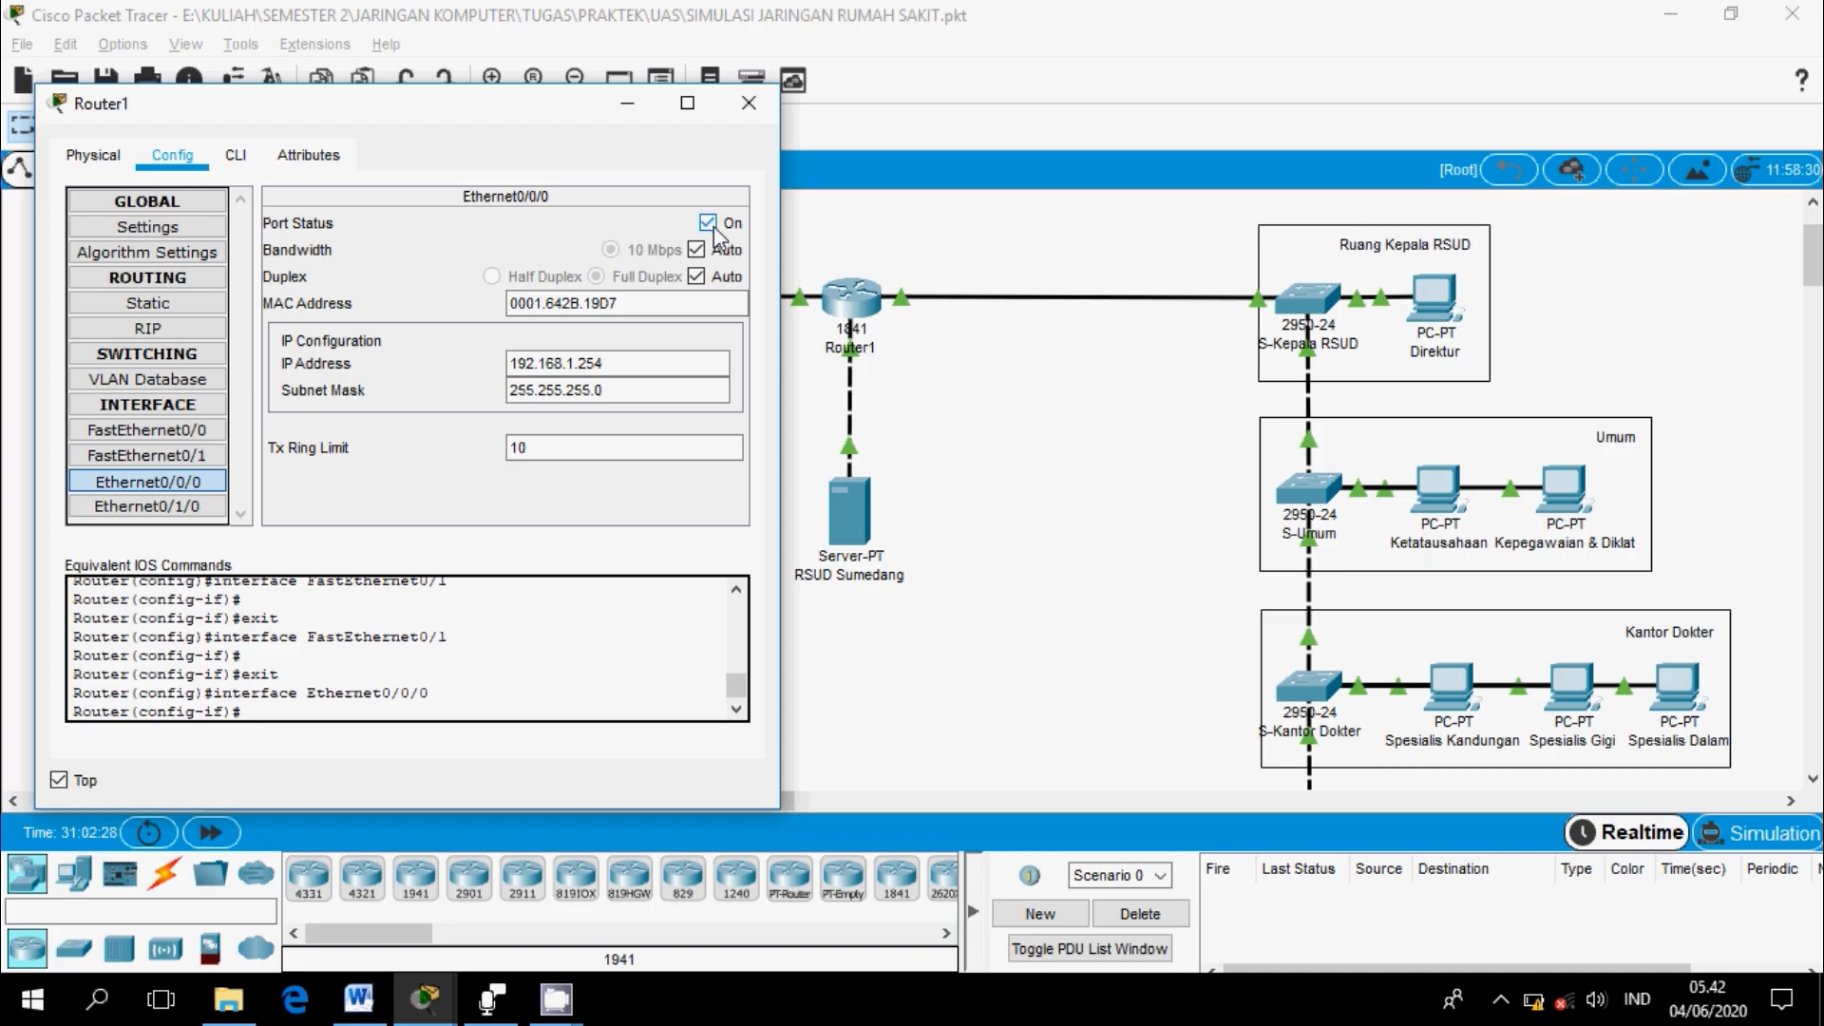
{"action": "left_click", "coordinate": [211, 456]}
{"action": "left_click", "coordinate": [209, 433]}
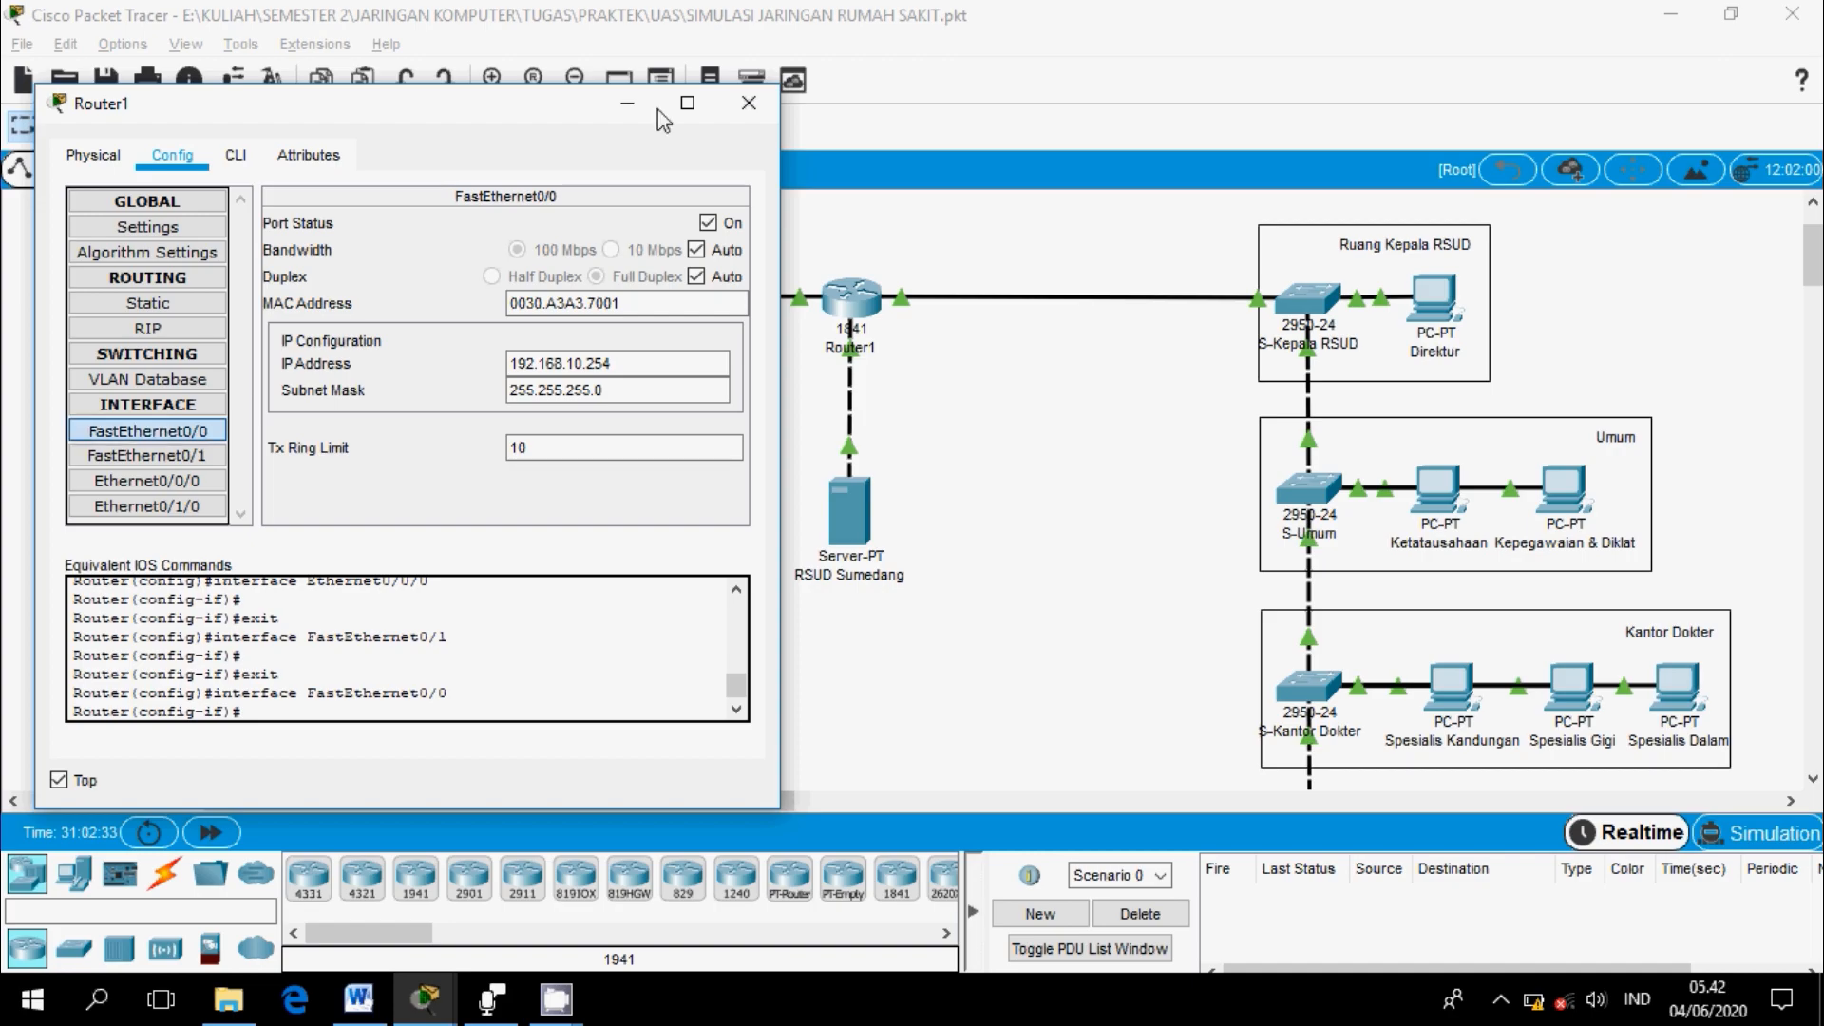
{"action": "left_click", "coordinate": [749, 104]}
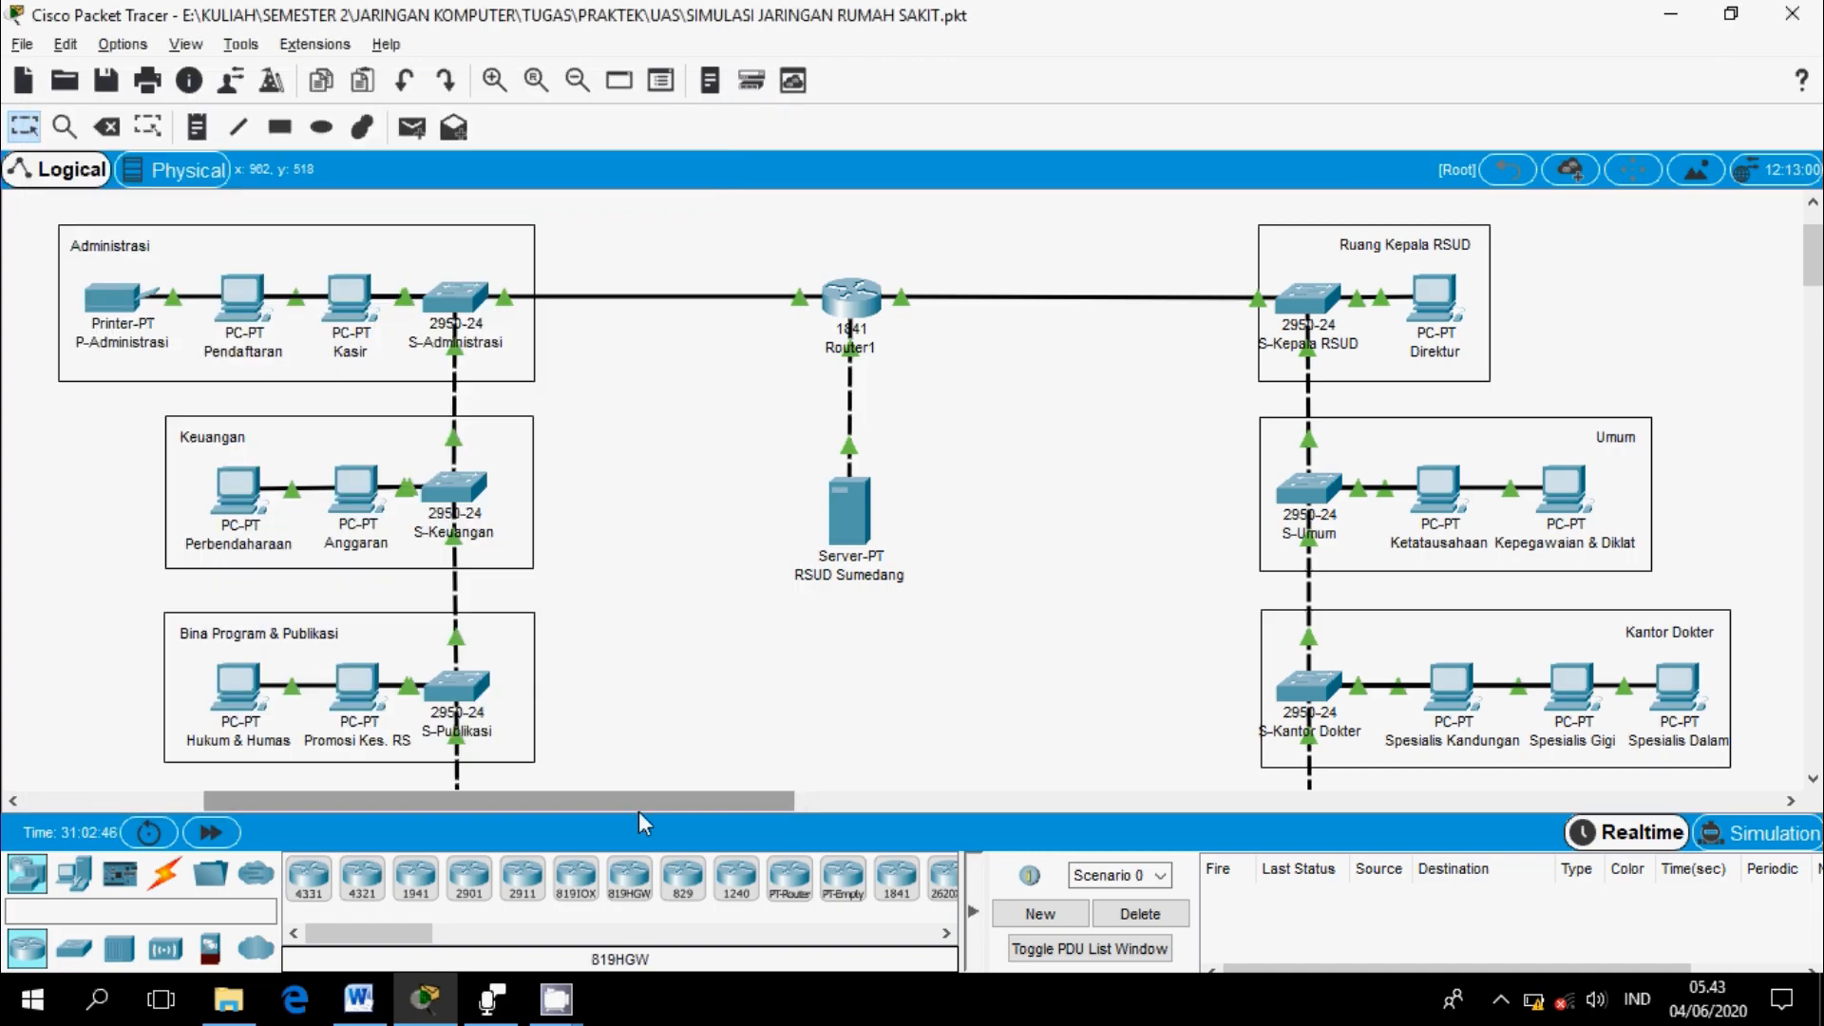
Step: Test connectivity by sending a simple PDU from the Perbendaharaan PC to the Direktur PC
{"action": "left_click", "coordinate": [422, 141]}
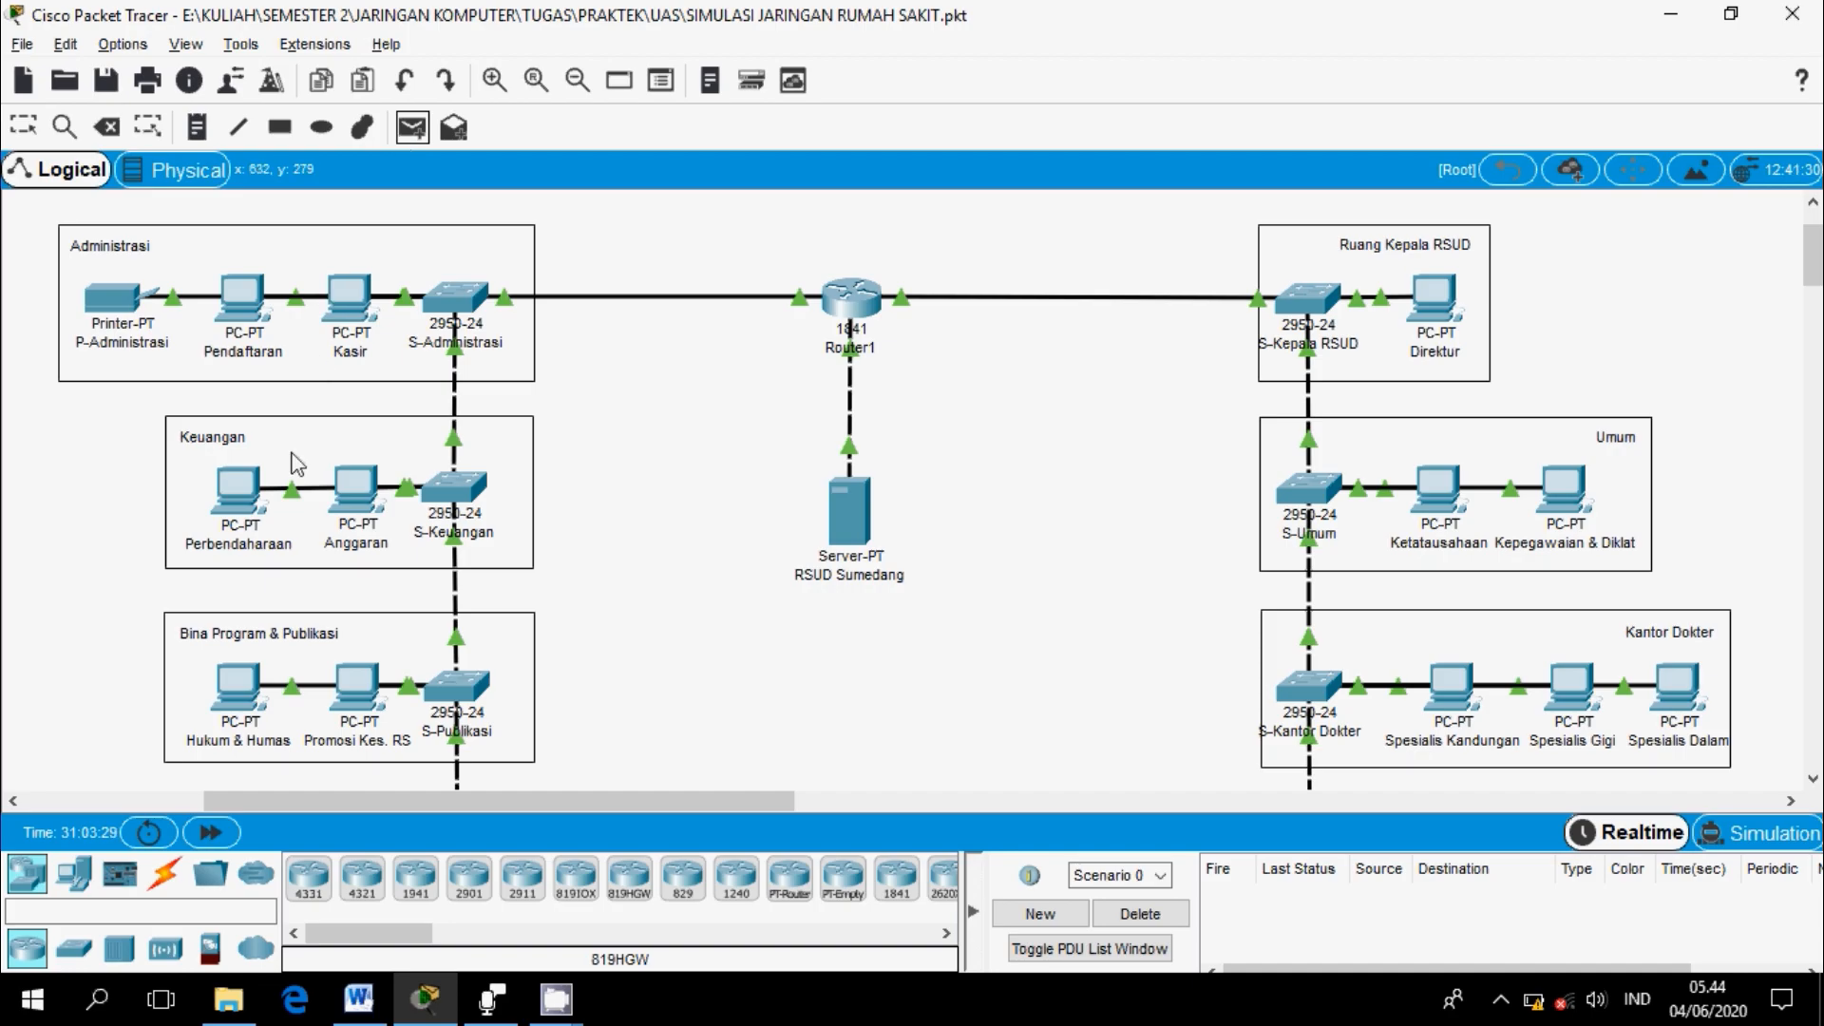
{"action": "left_click", "coordinate": [246, 494]}
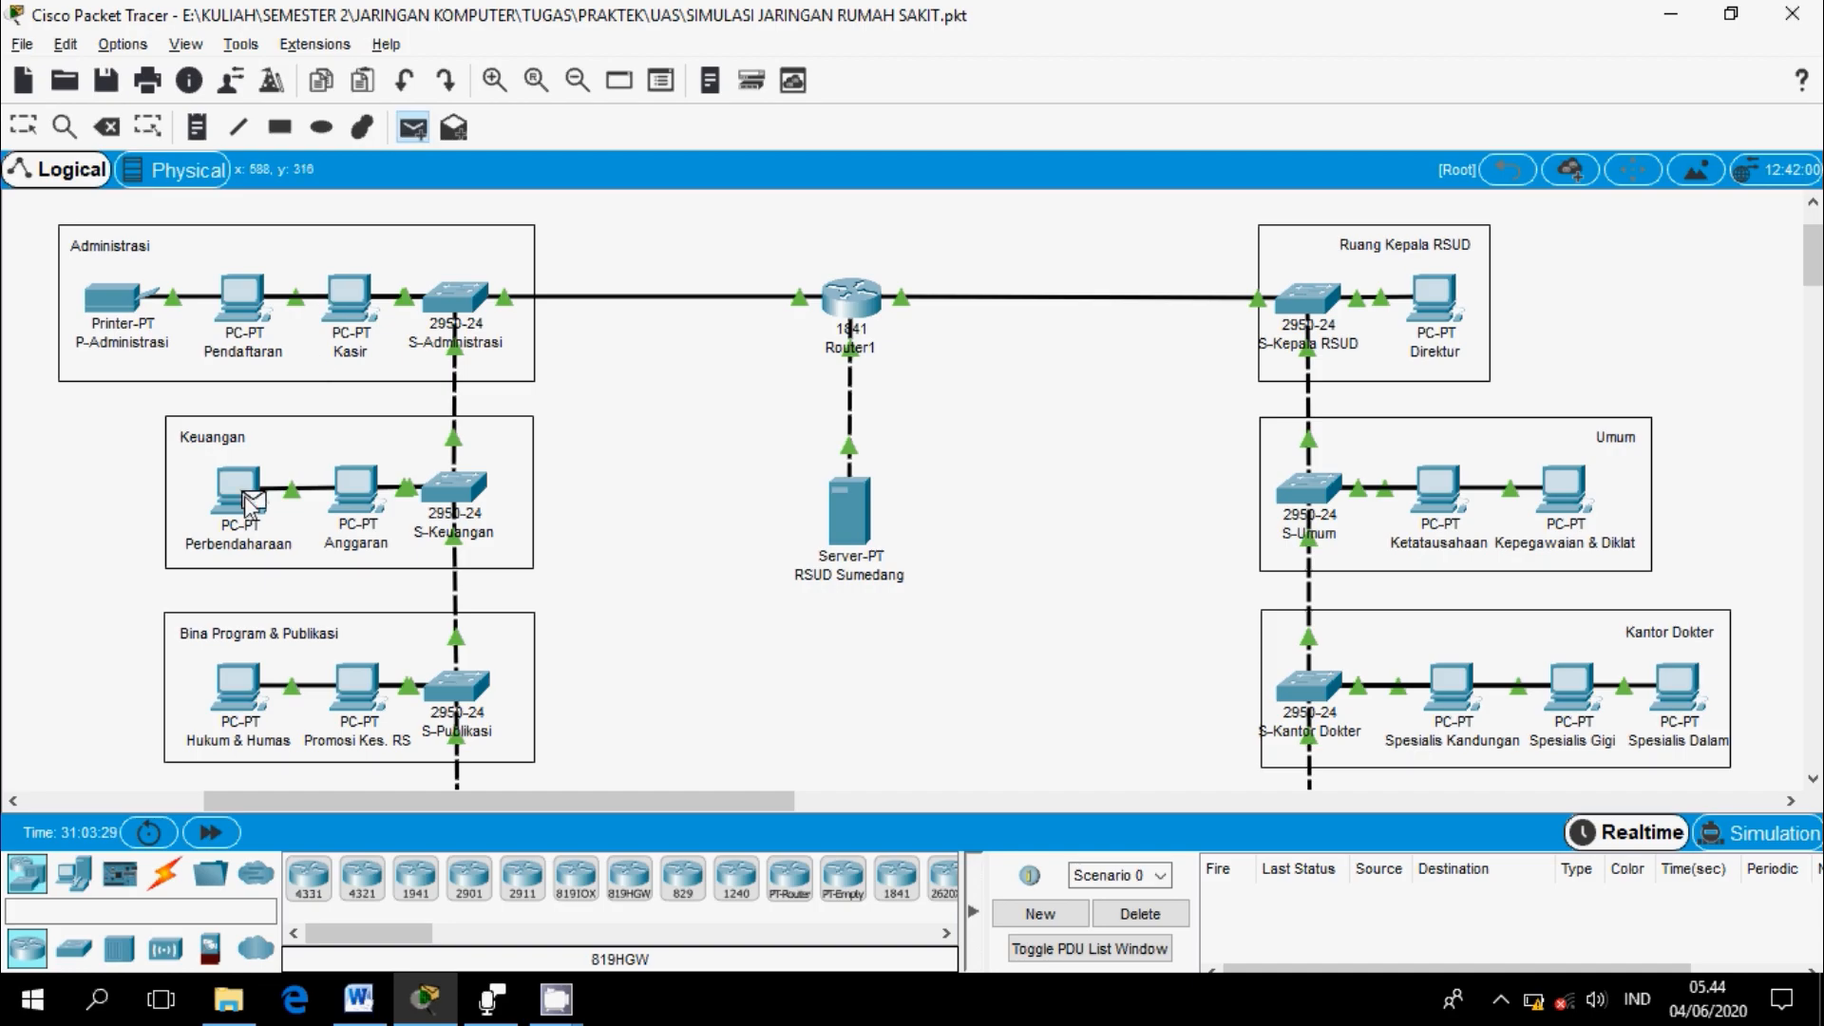
{"action": "left_click", "coordinate": [1444, 316]}
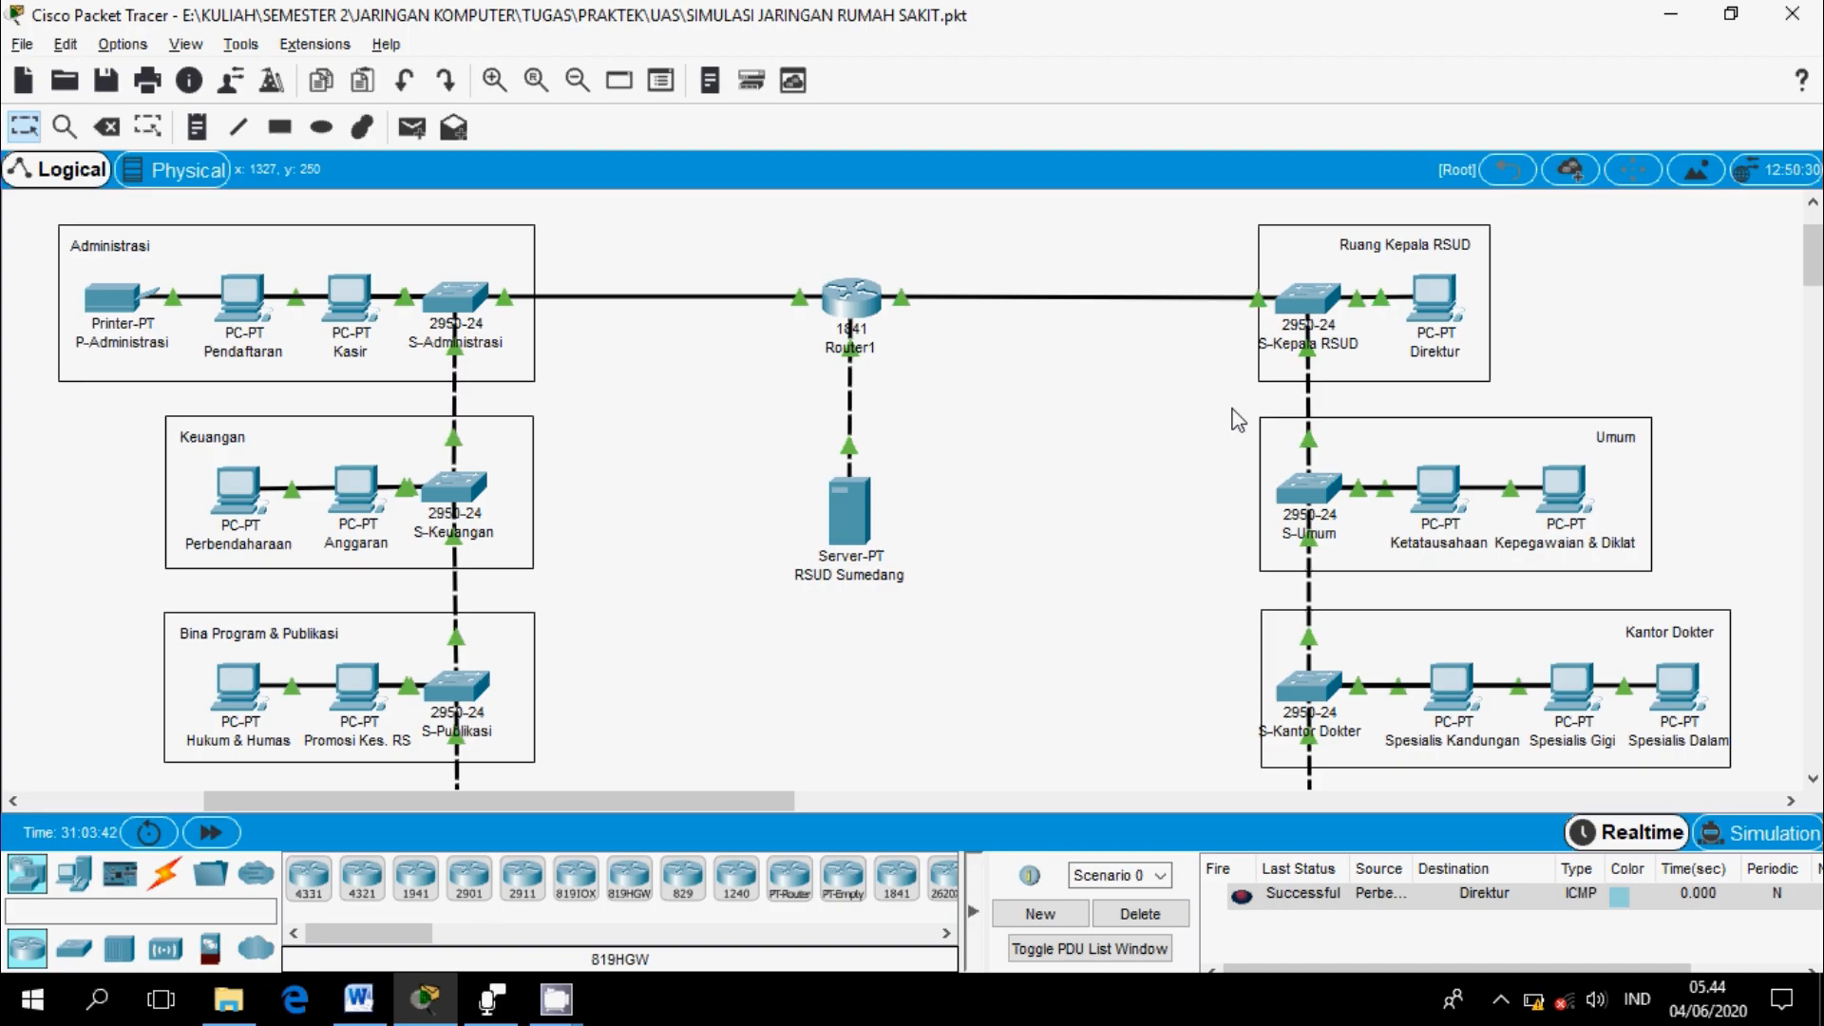
Step: Send a simple PDU from the Direktur PC back to the Perbendaharaan PC and delete the scenario's test PDUs
{"action": "left_click", "coordinate": [411, 127]}
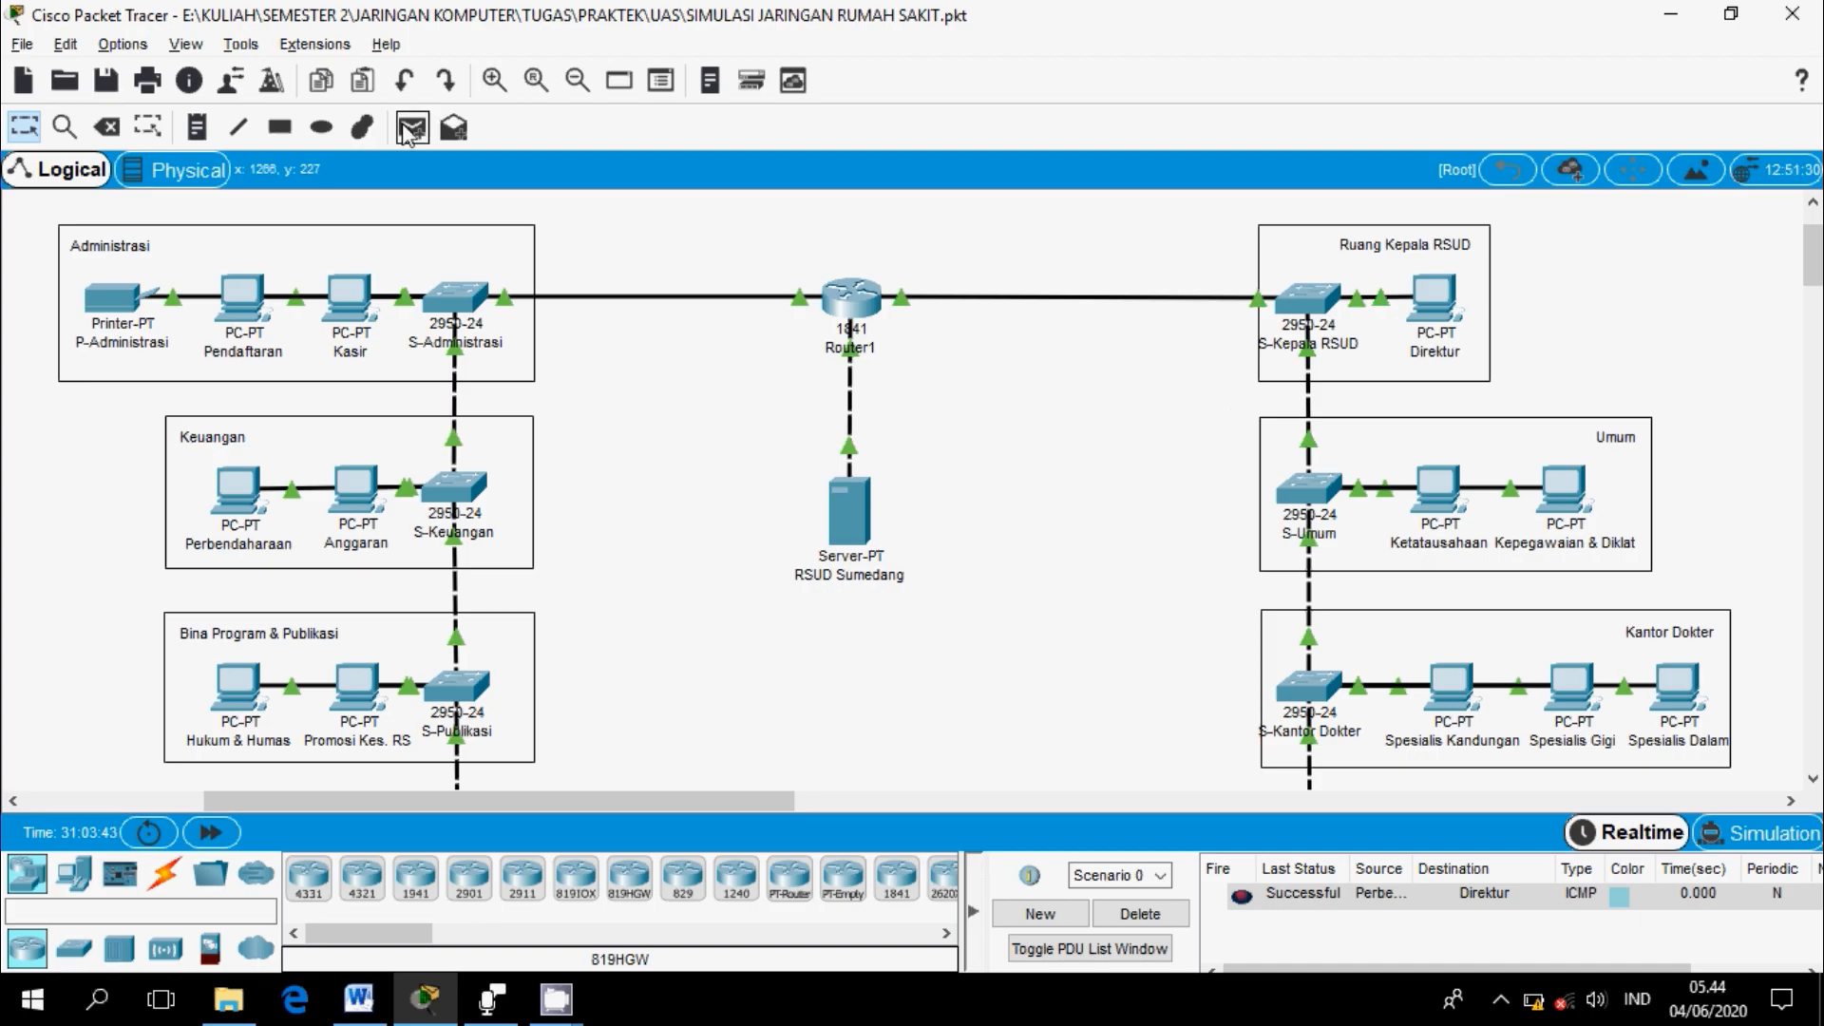
{"action": "left_click", "coordinate": [1434, 321]}
{"action": "left_click", "coordinate": [239, 504]}
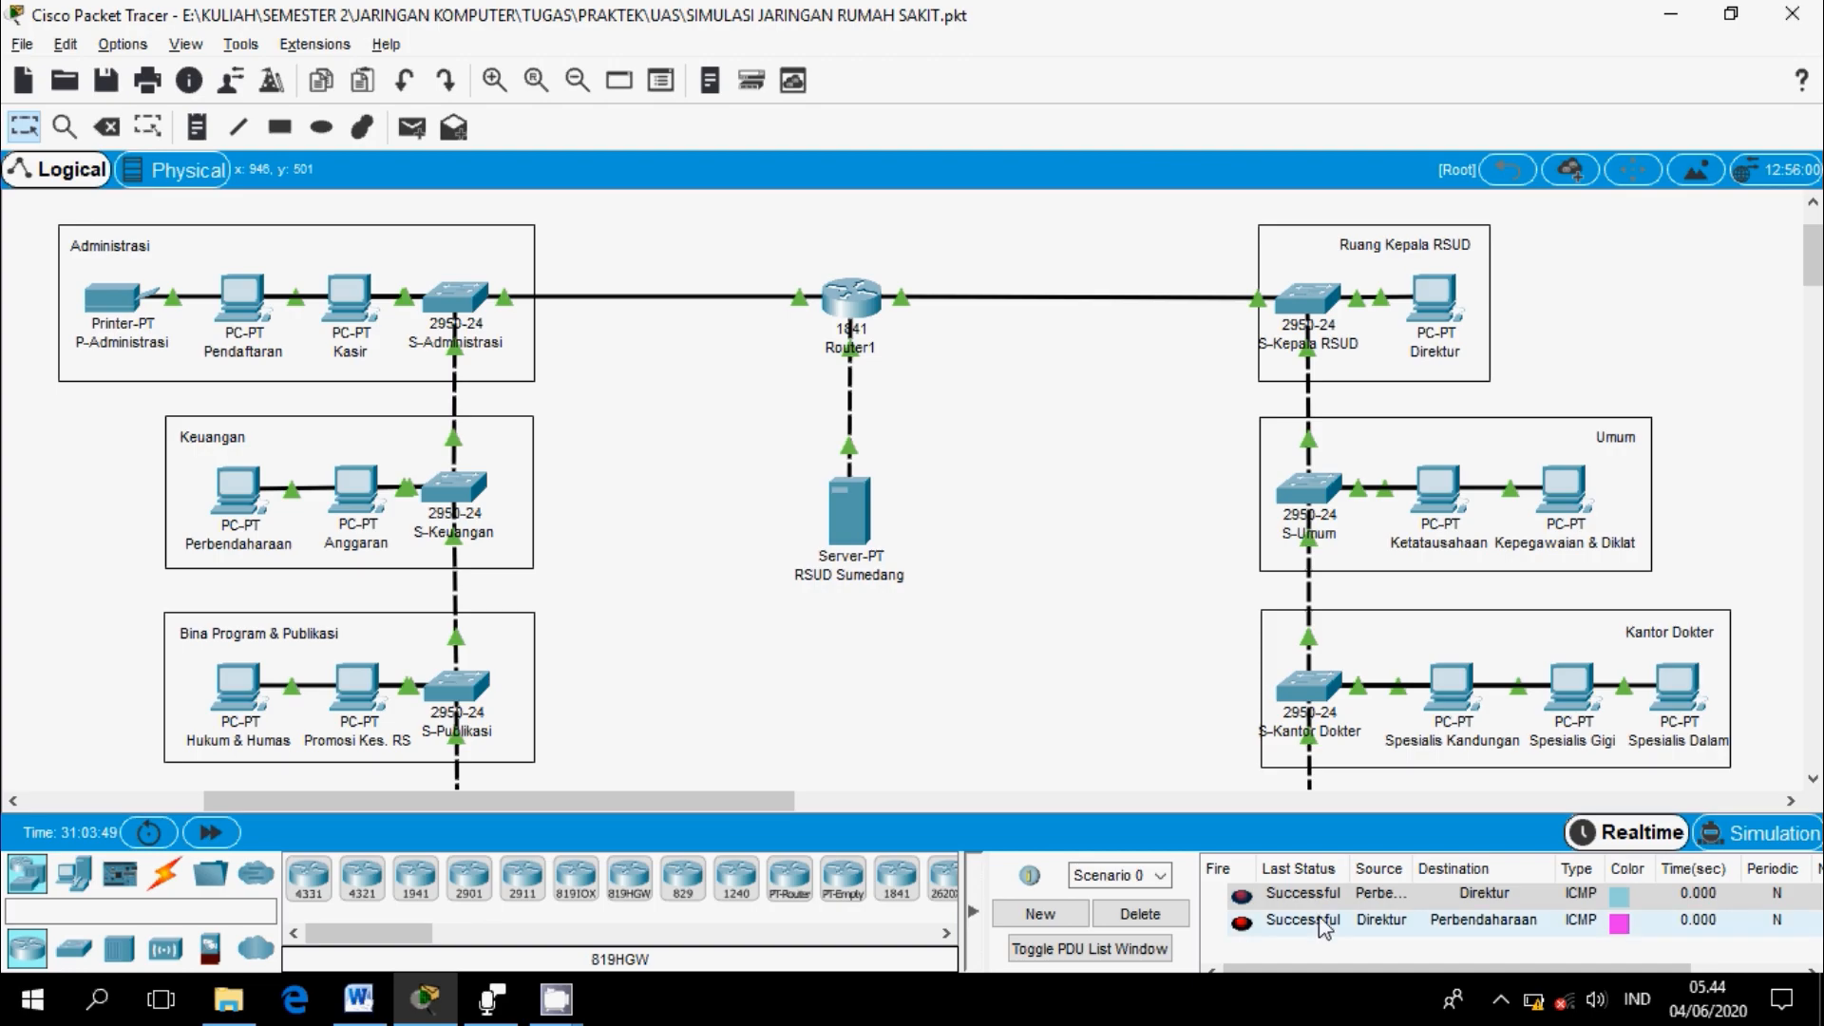
{"action": "left_click", "coordinate": [1164, 914]}
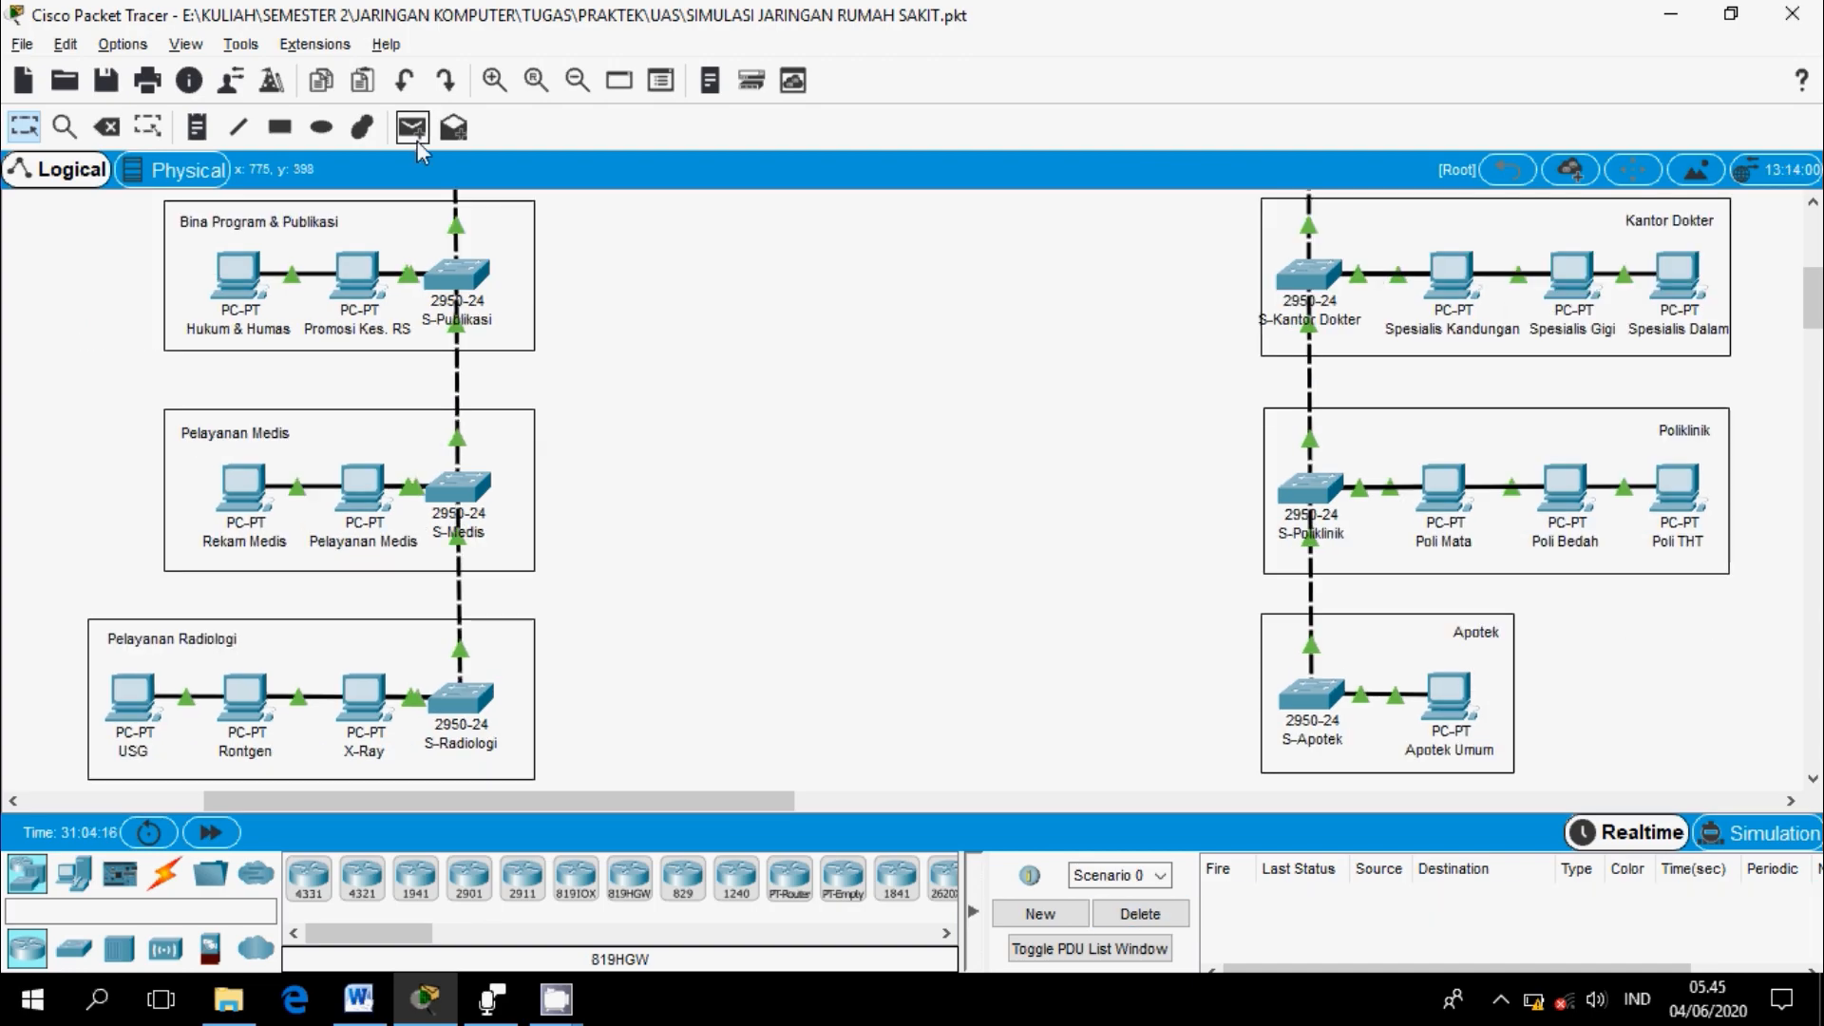
Step: Send a simple PDU from the USG PC to the Spesialis Kandungan PC and clear the test from the scenario
{"action": "left_click", "coordinate": [423, 147]}
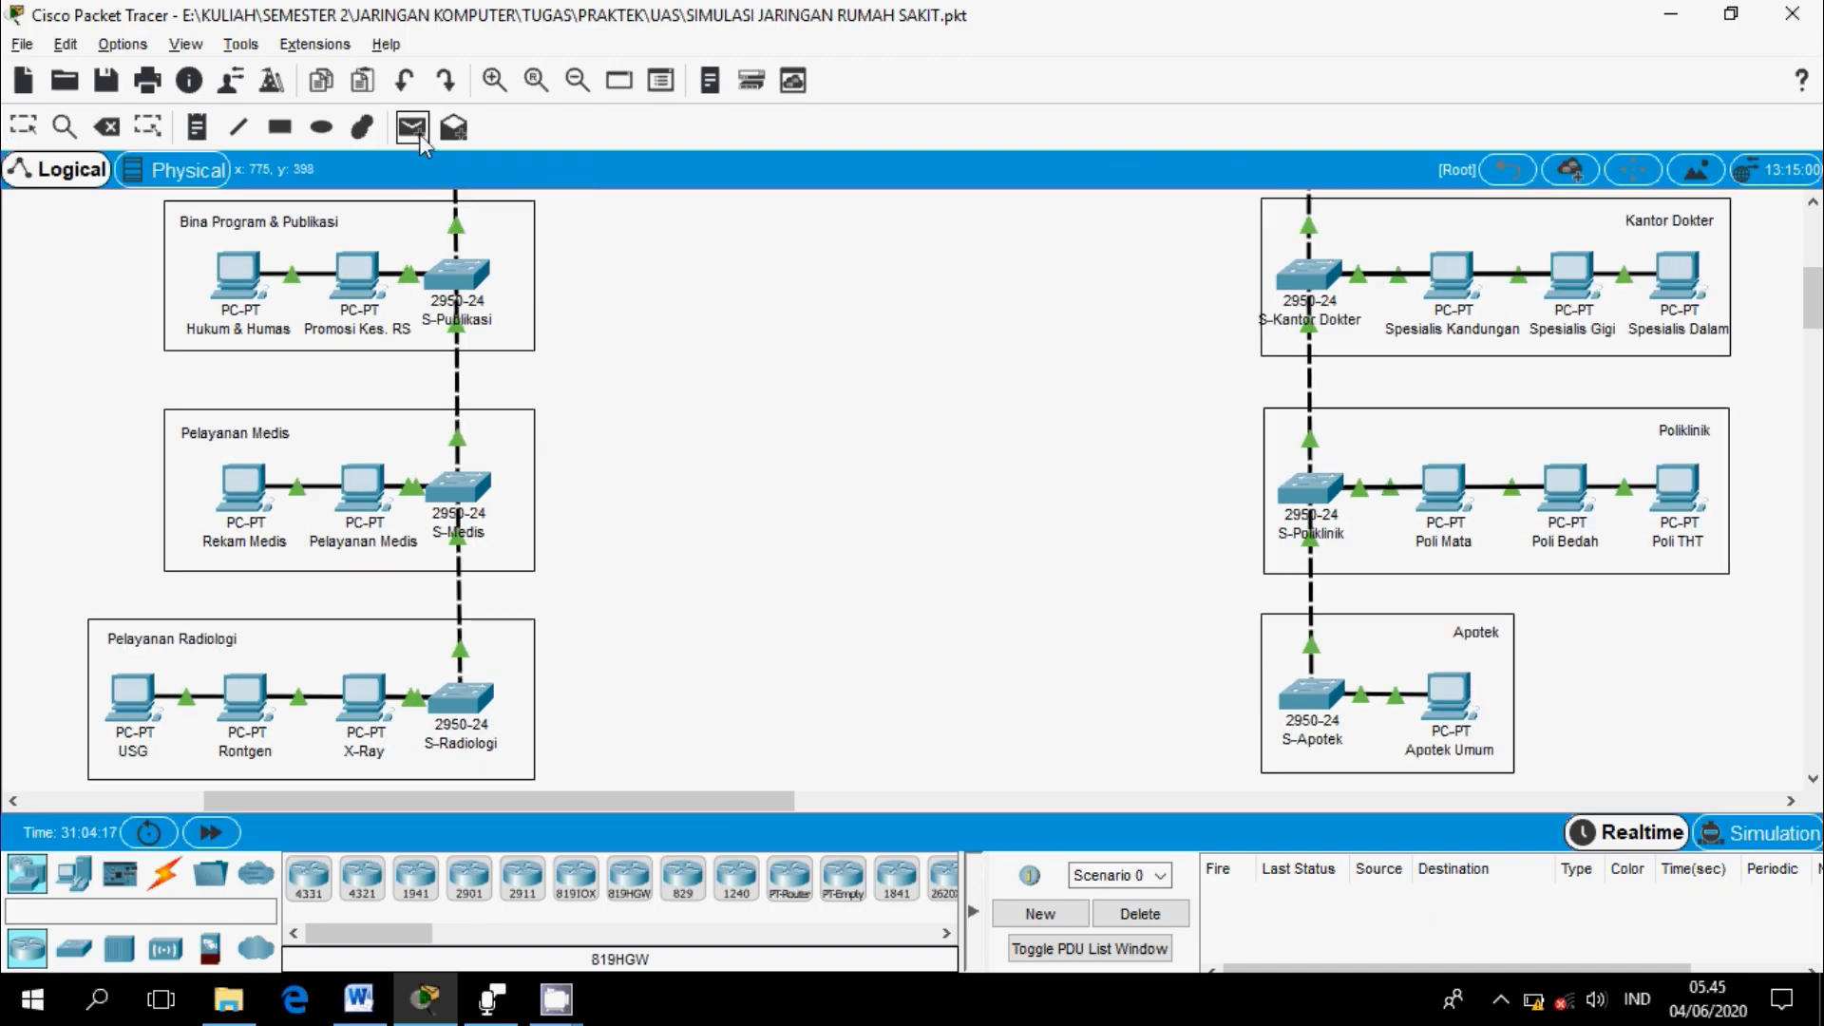
{"action": "left_click", "coordinate": [144, 694]}
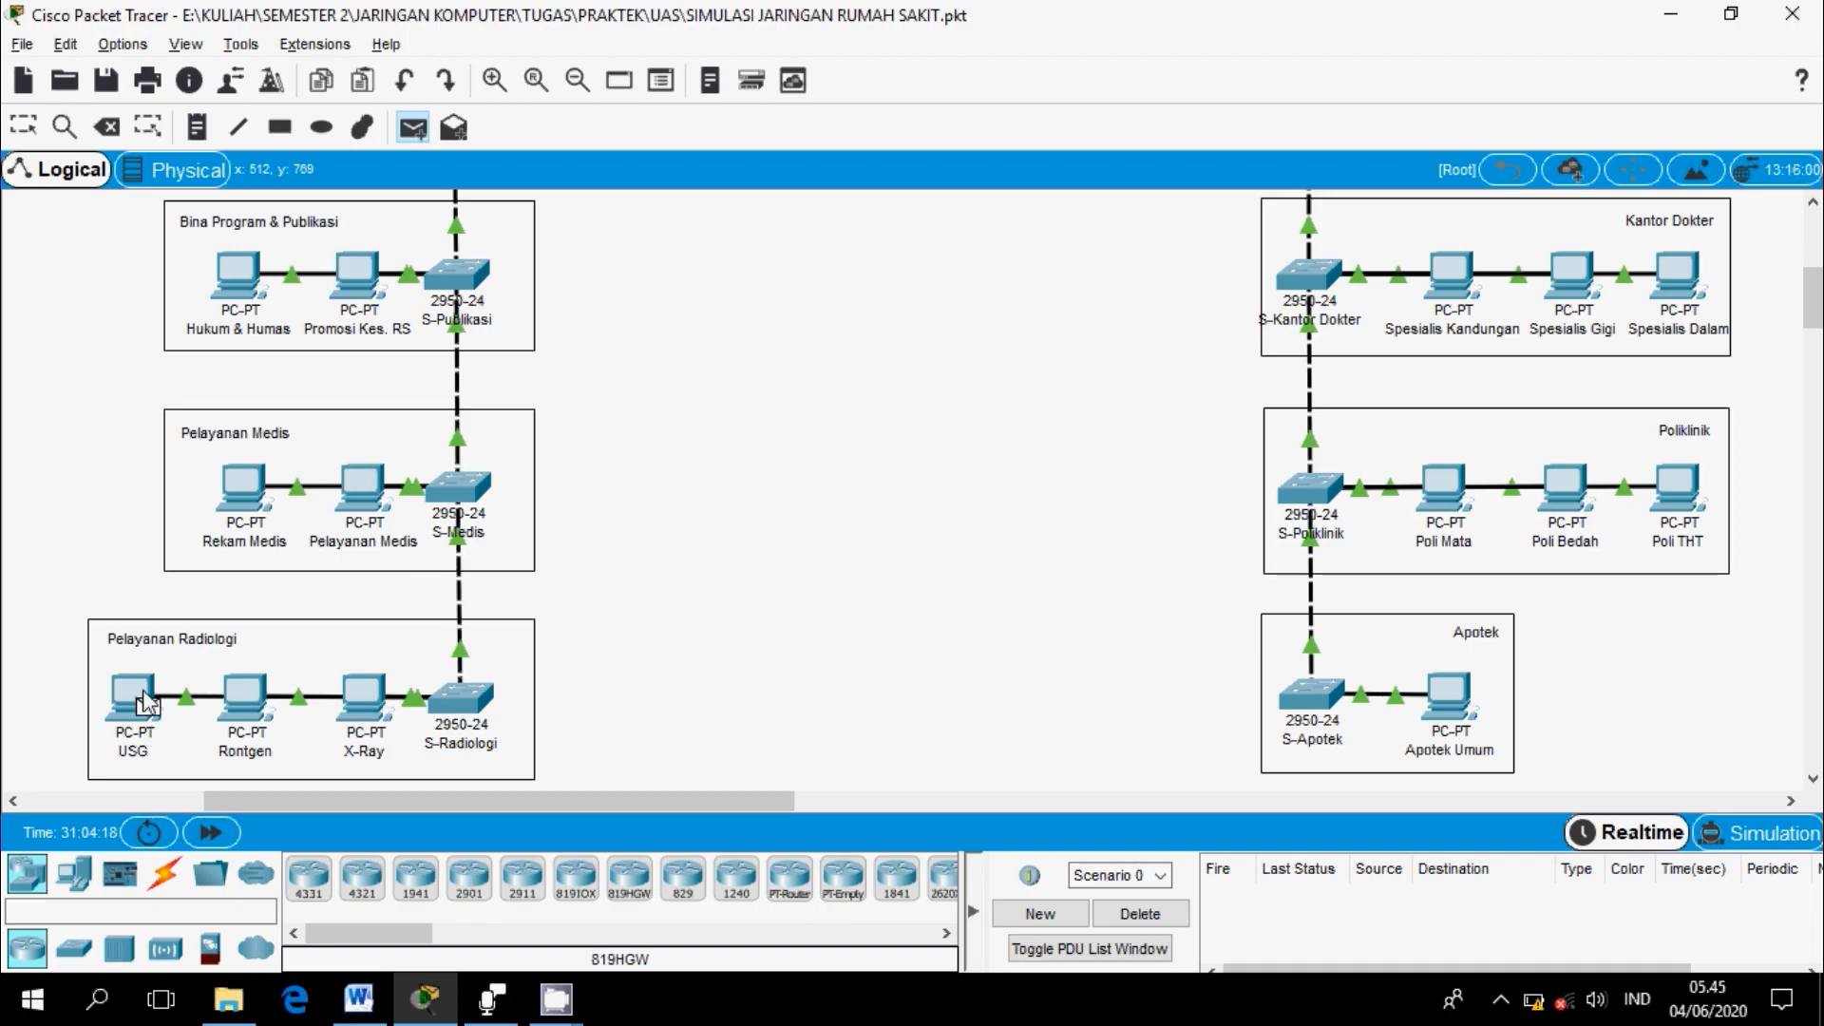
{"action": "left_click", "coordinate": [1450, 285]}
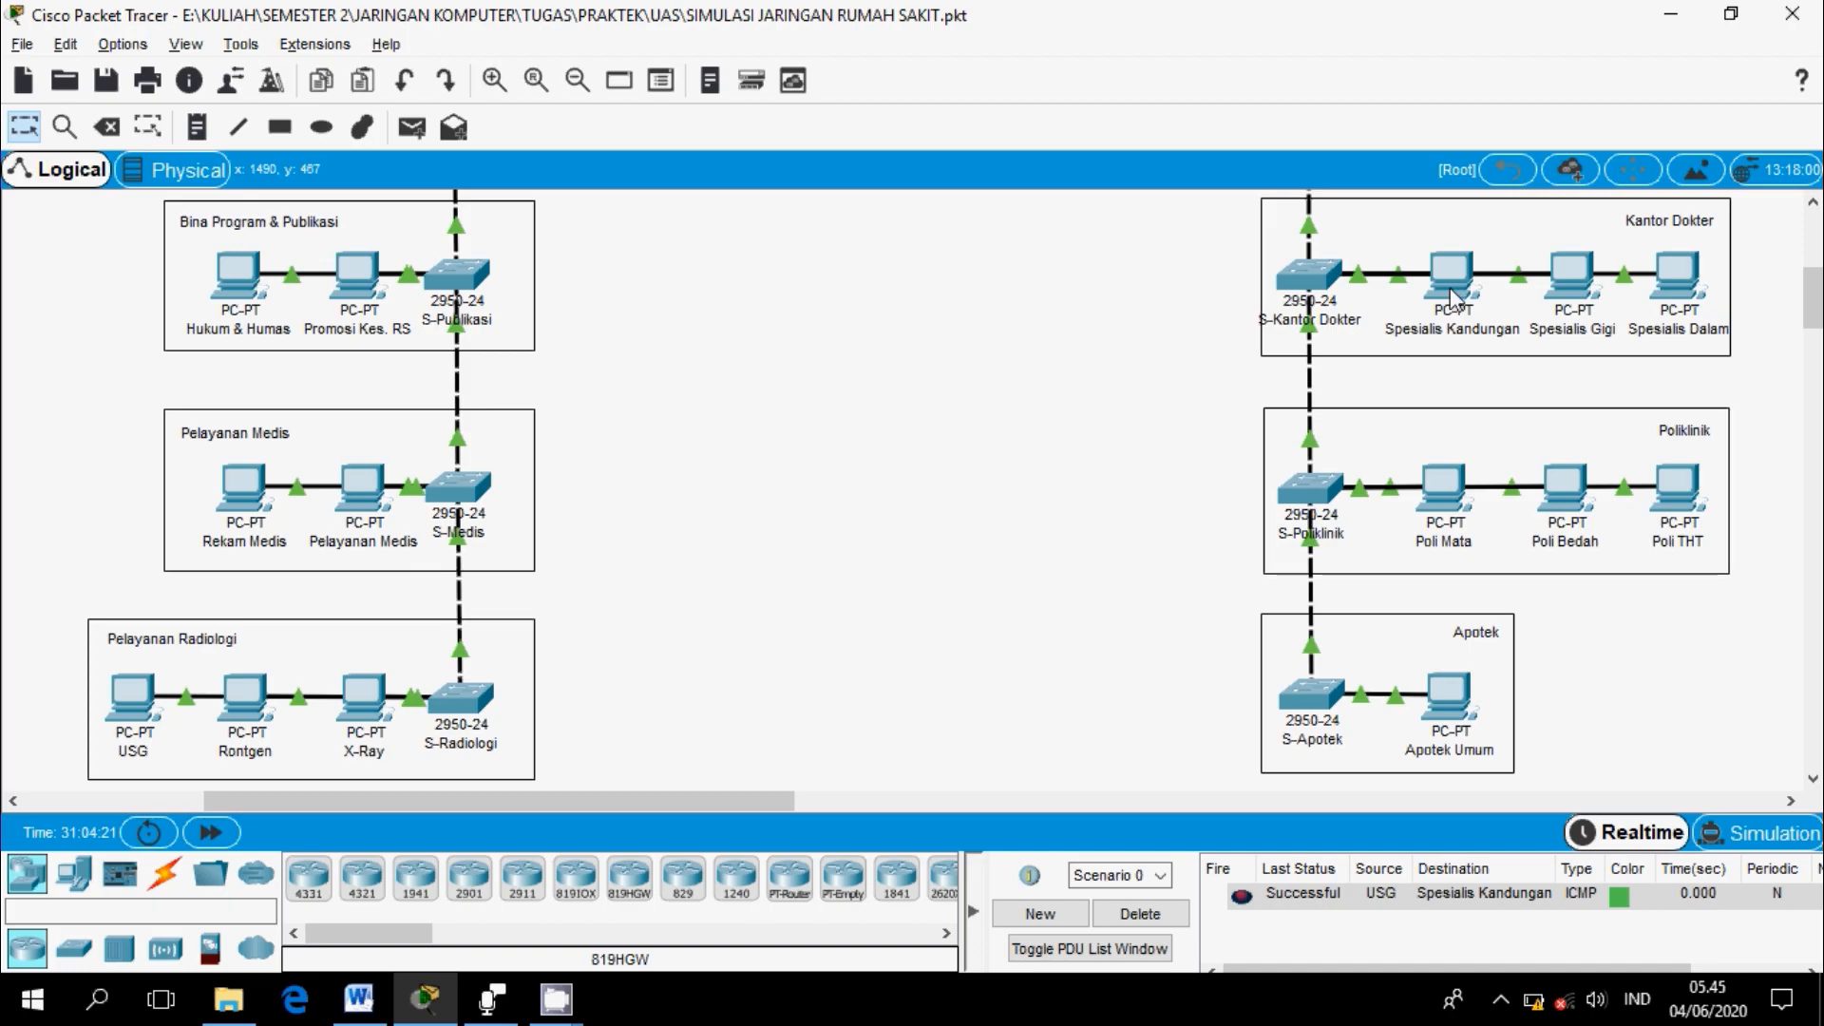
{"action": "left_click", "coordinate": [1172, 918]}
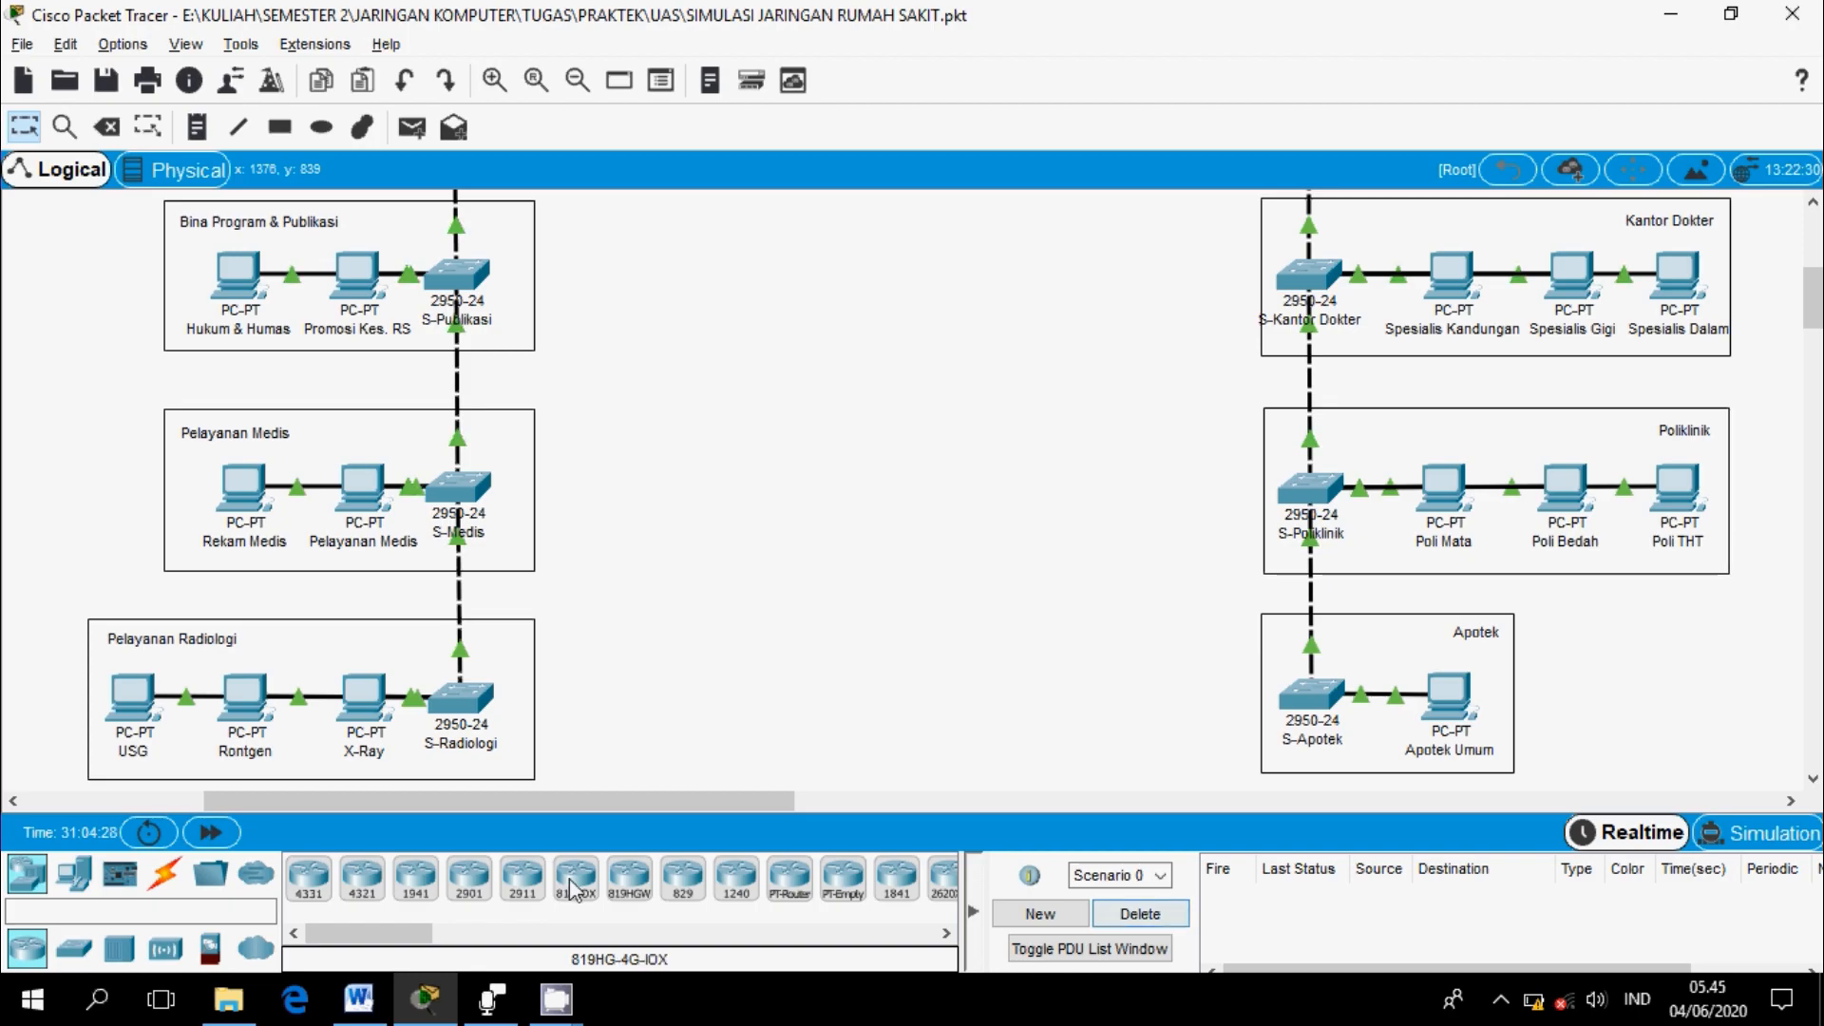
Step: Look up the Spesialis Dalam PC's IP address and ping 192.168.20.33 from the Rontgen PC's Command Prompt
{"action": "mouse_move", "coordinate": [249, 711]}
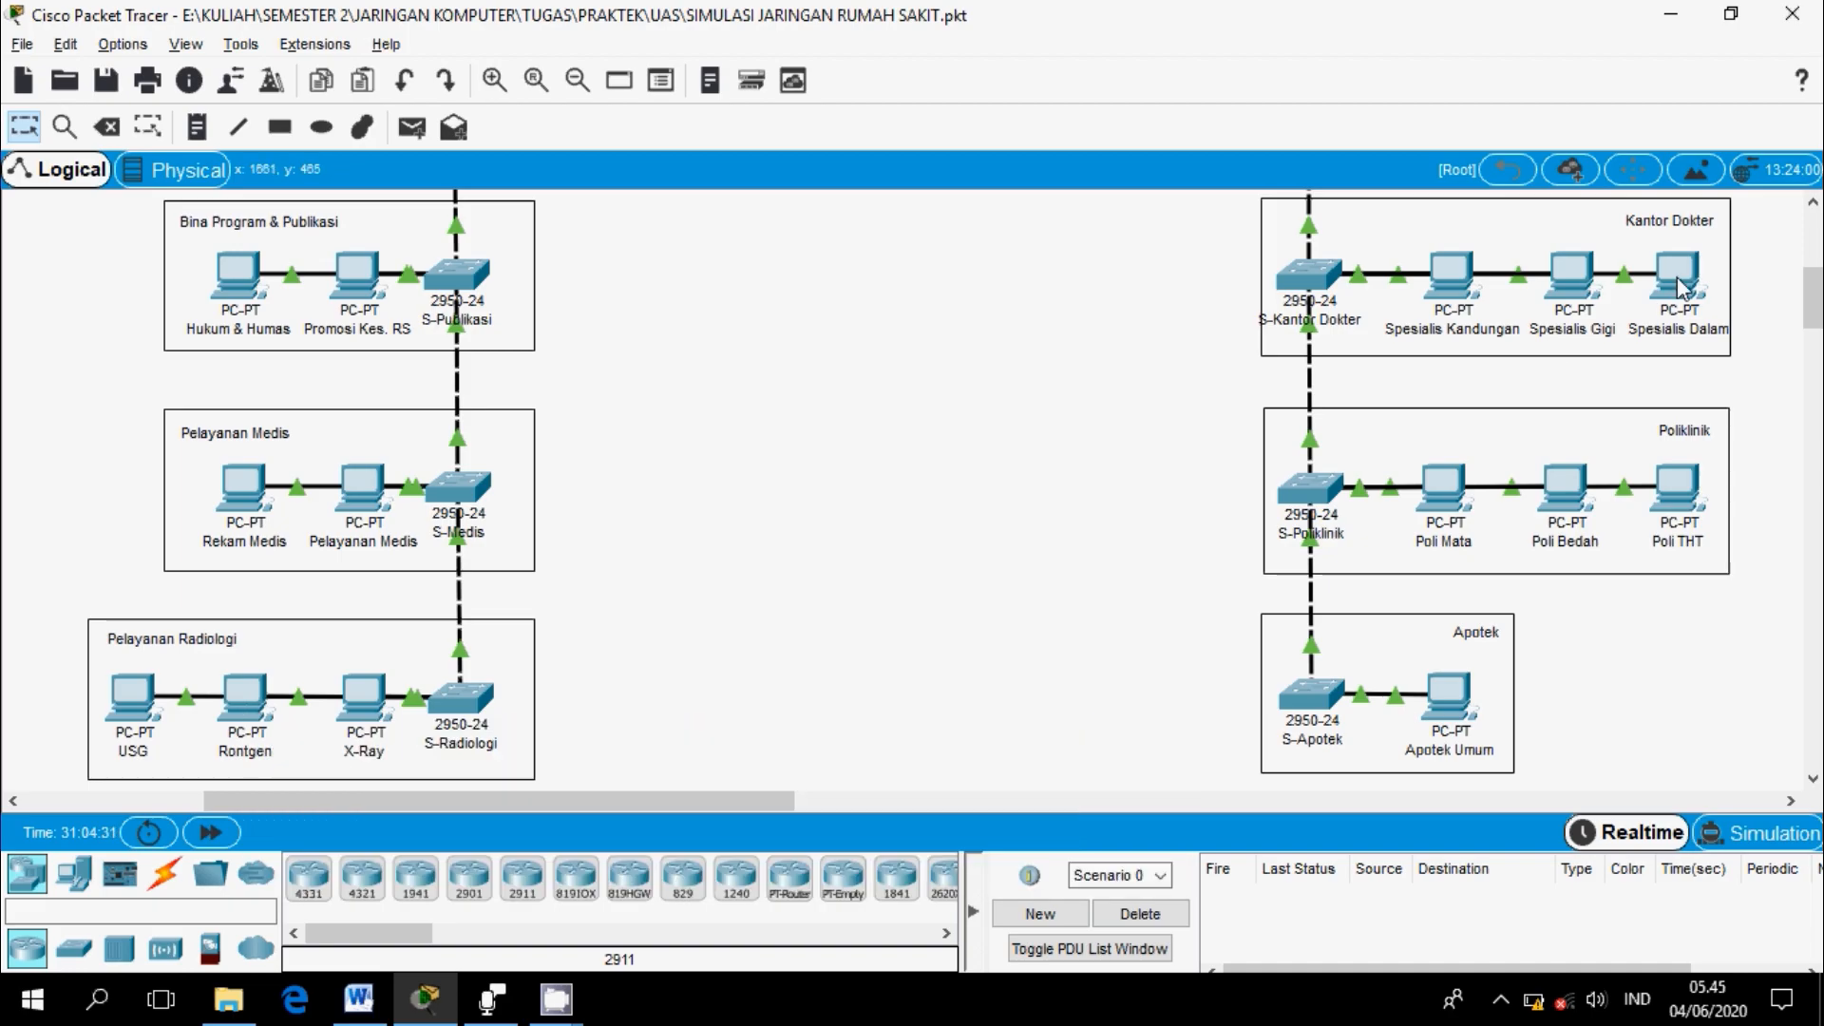
{"action": "mouse_move", "coordinate": [1680, 278]}
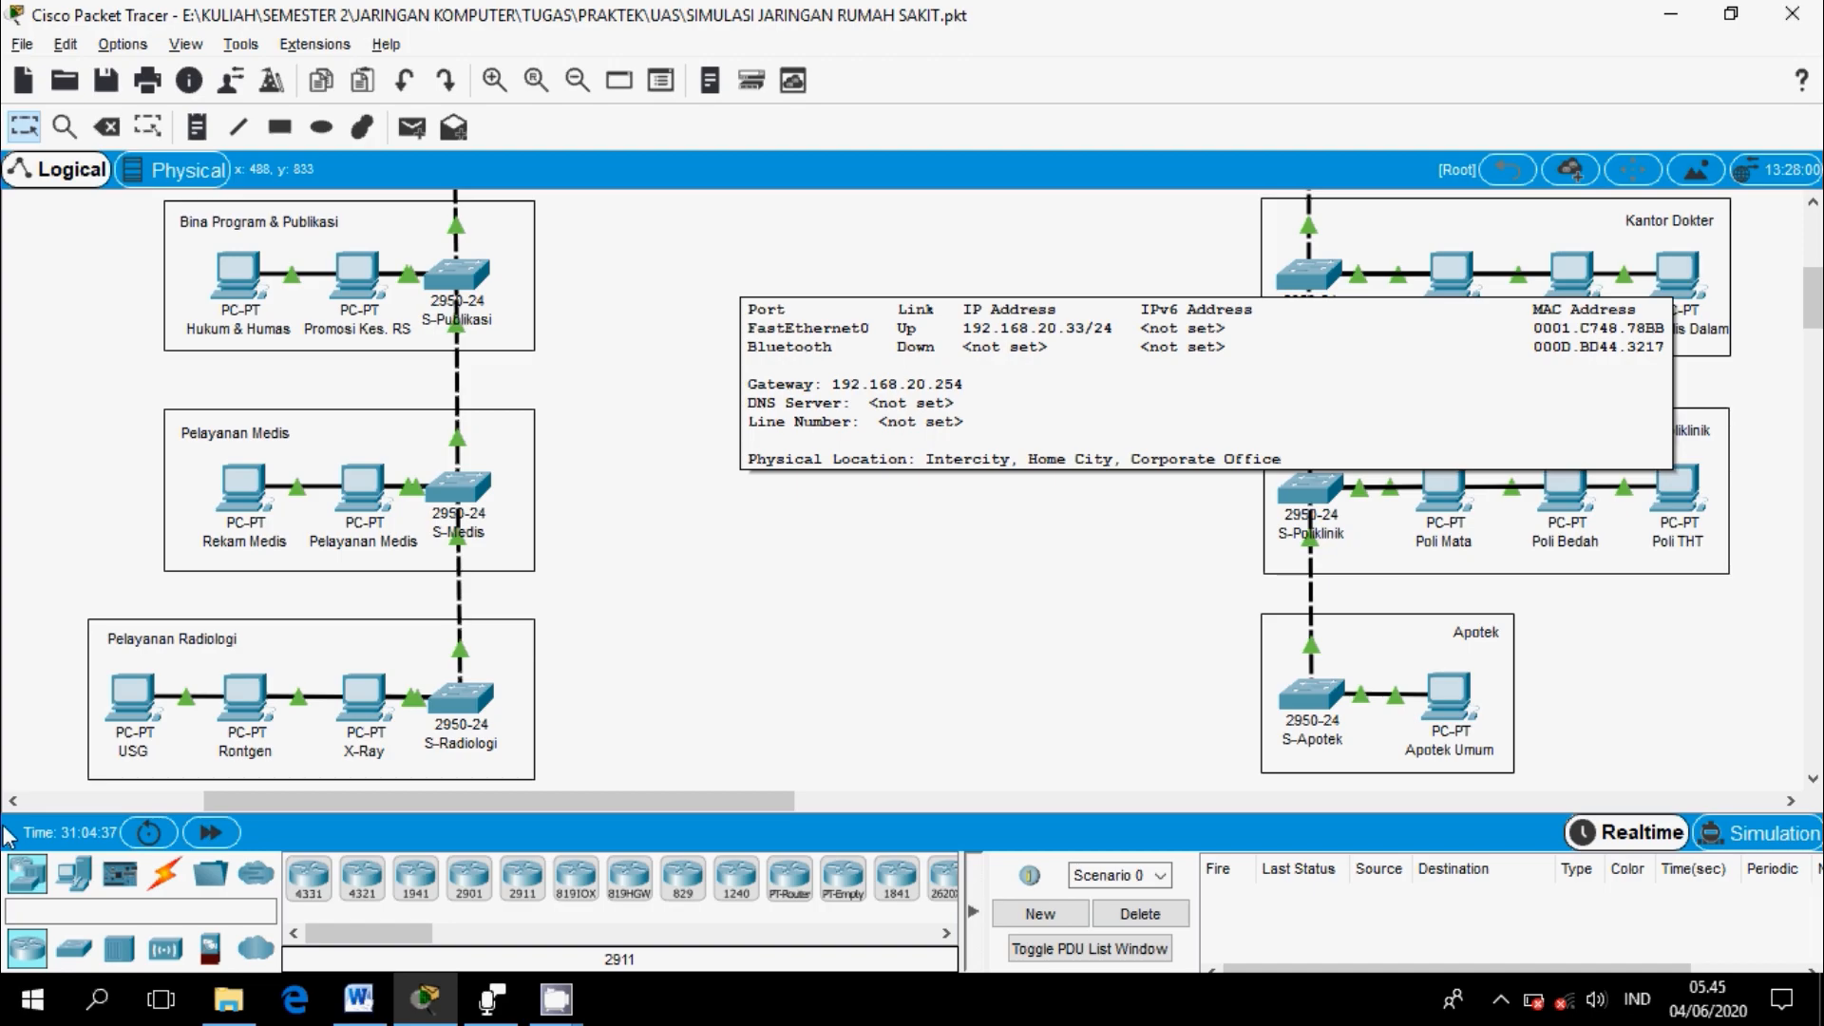
{"action": "left_click", "coordinate": [252, 722]}
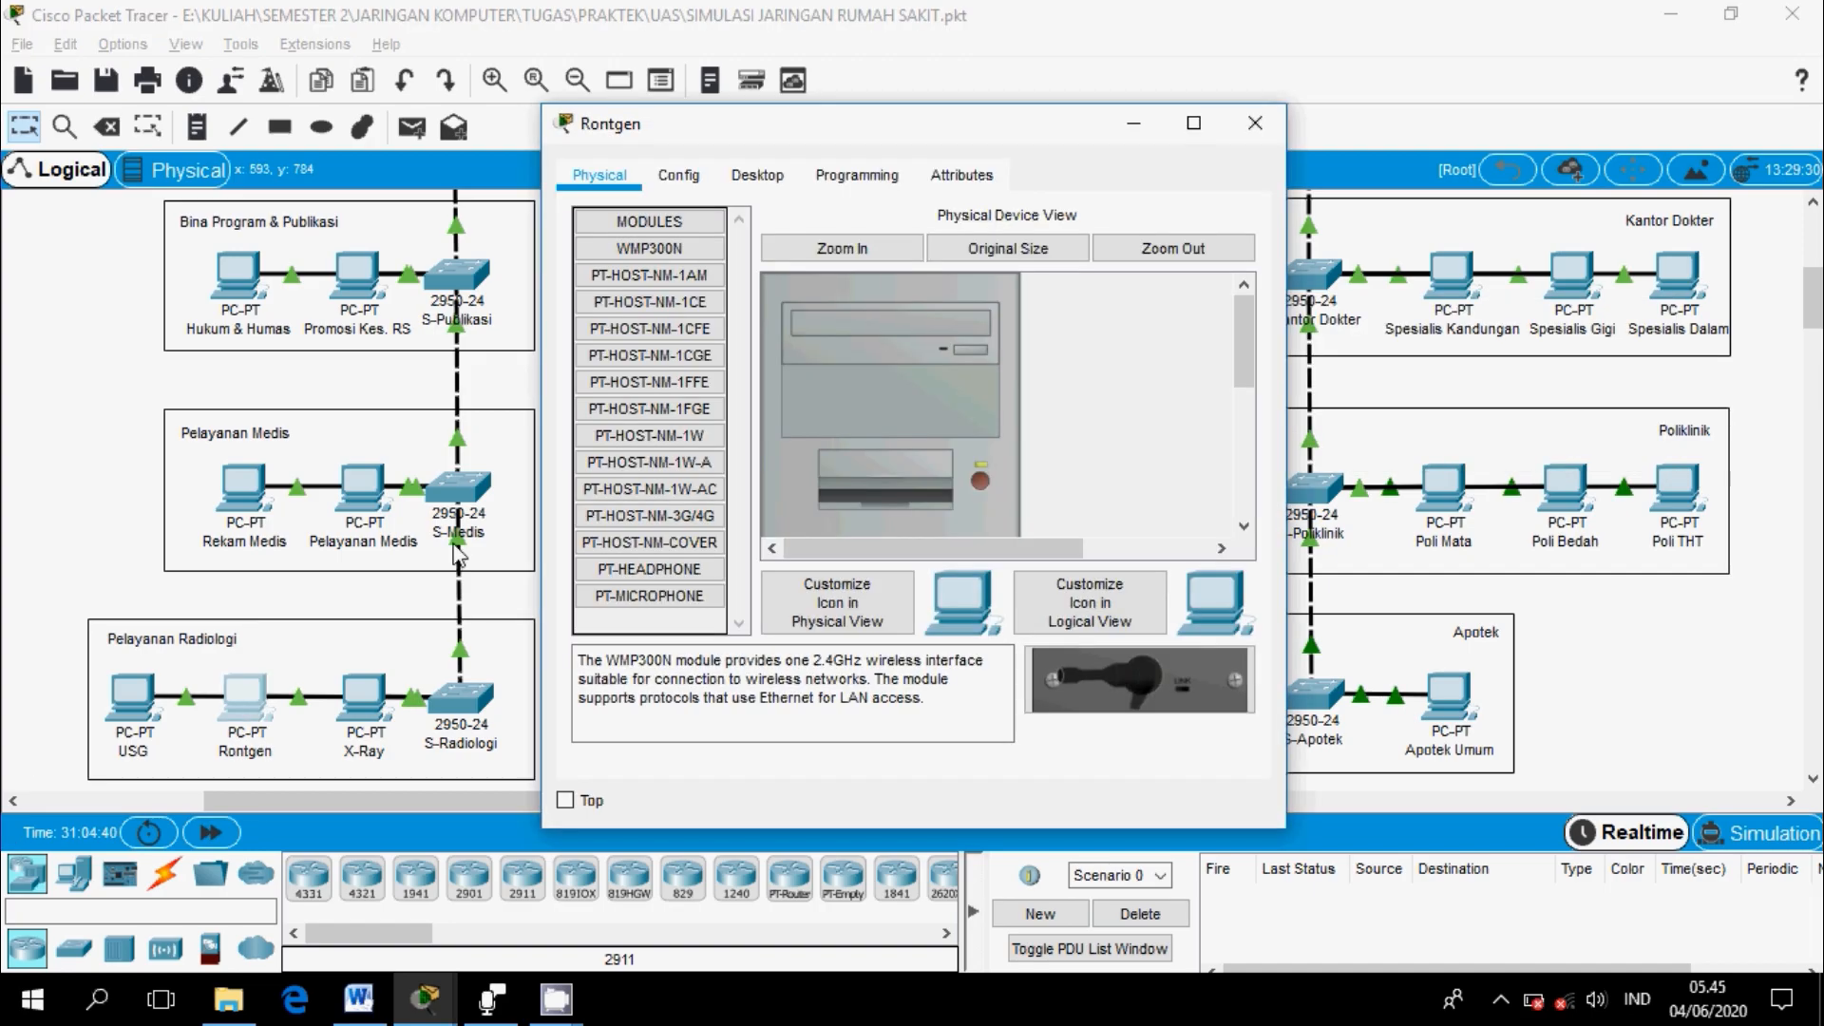
{"action": "left_click", "coordinate": [760, 176]}
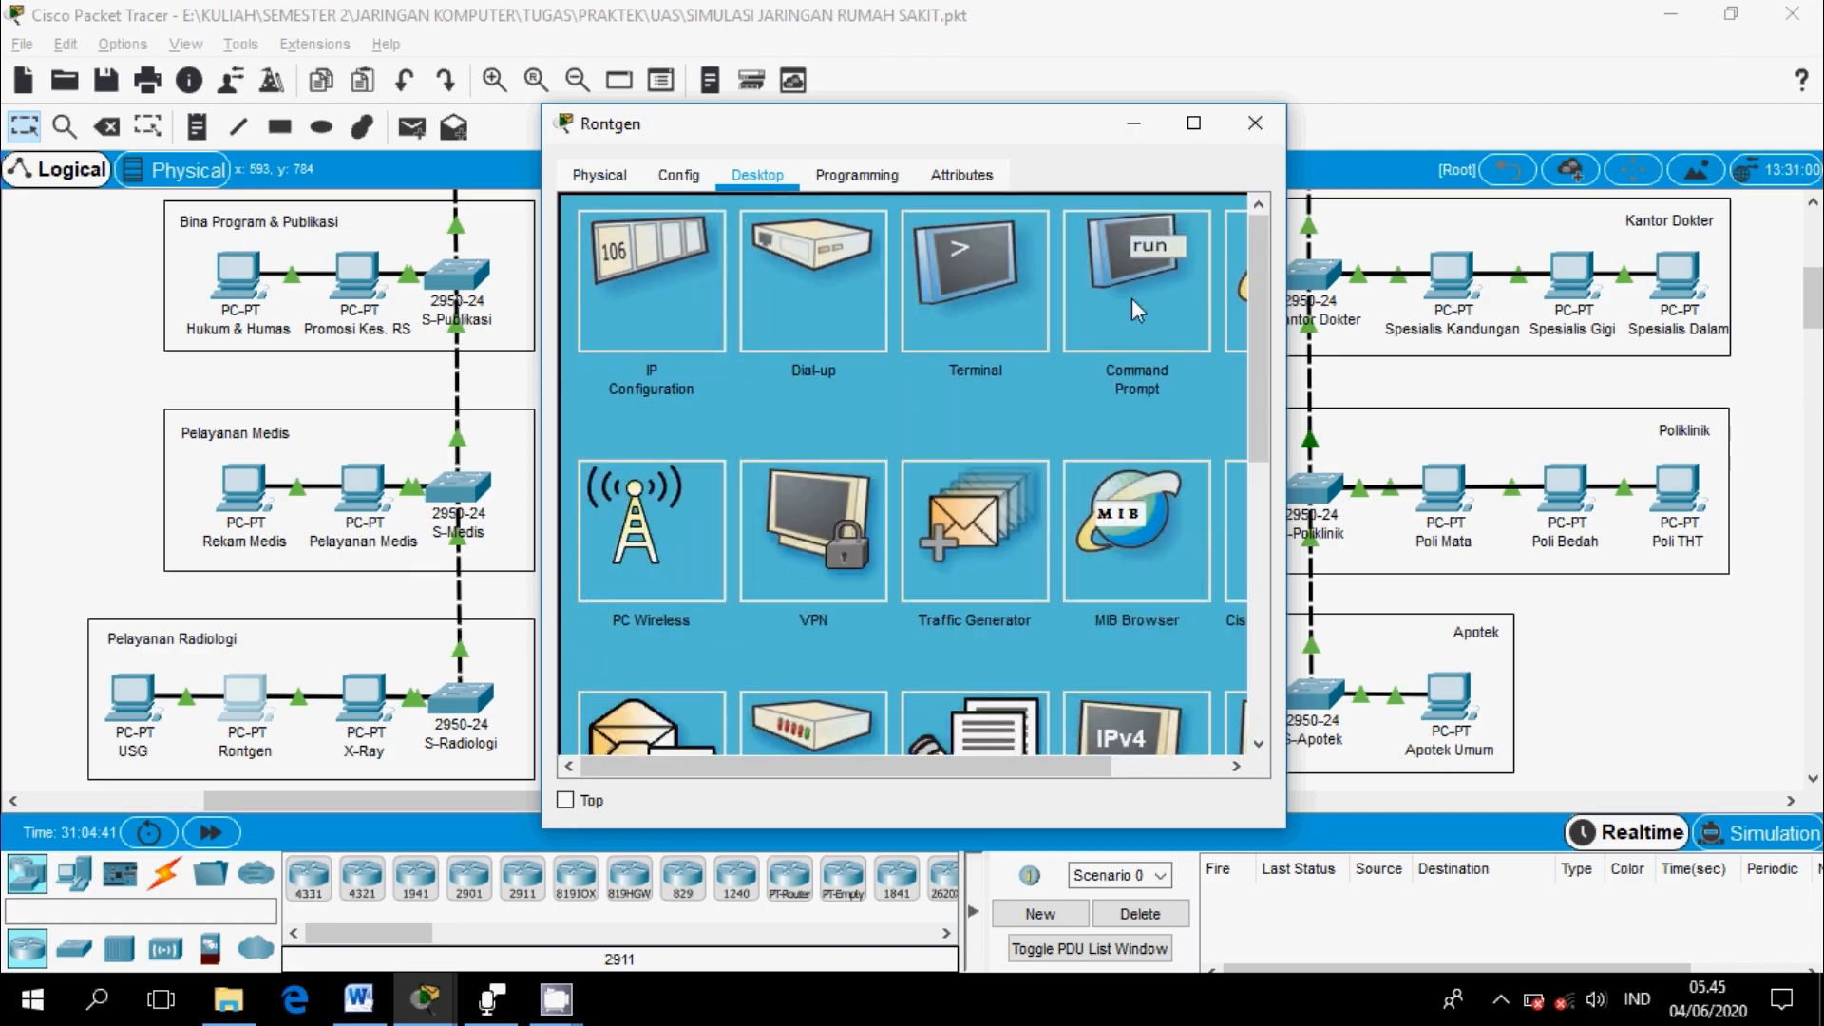
{"action": "left_click", "coordinate": [1137, 283]}
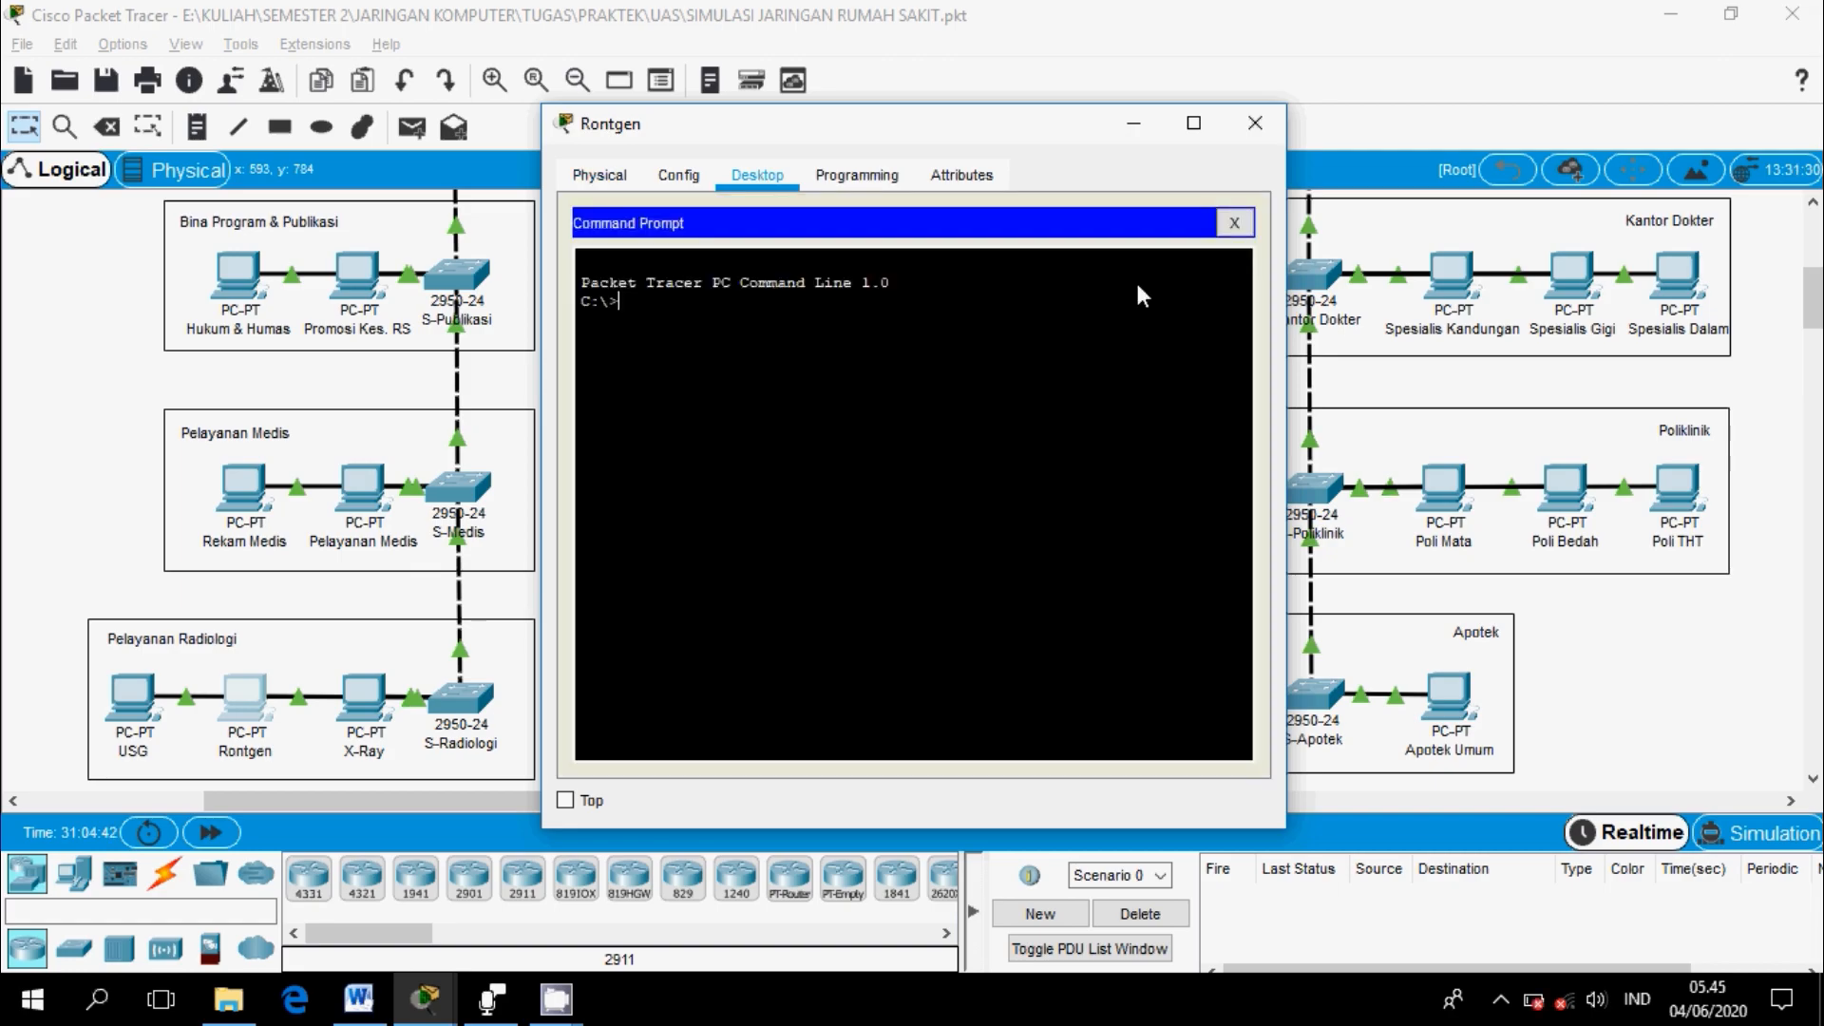
{"action": "type", "text": "ping 192.168"}
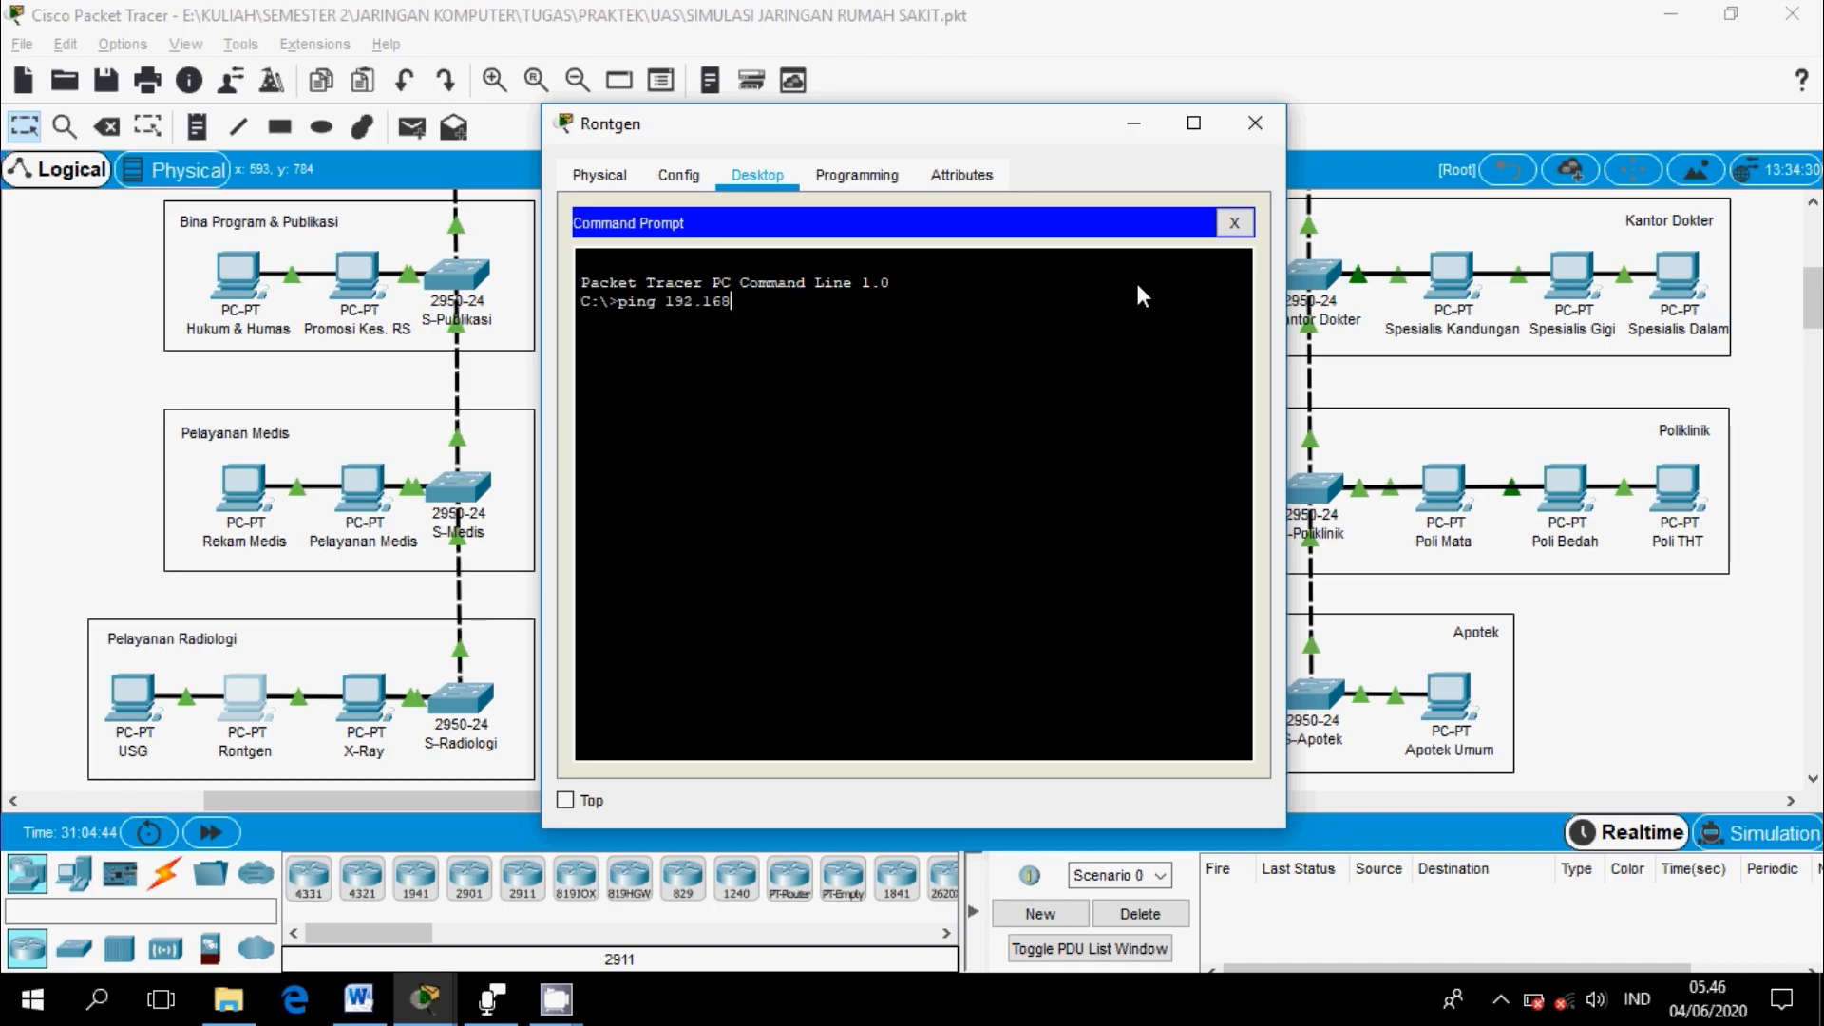
{"action": "type", "text": ".20."}
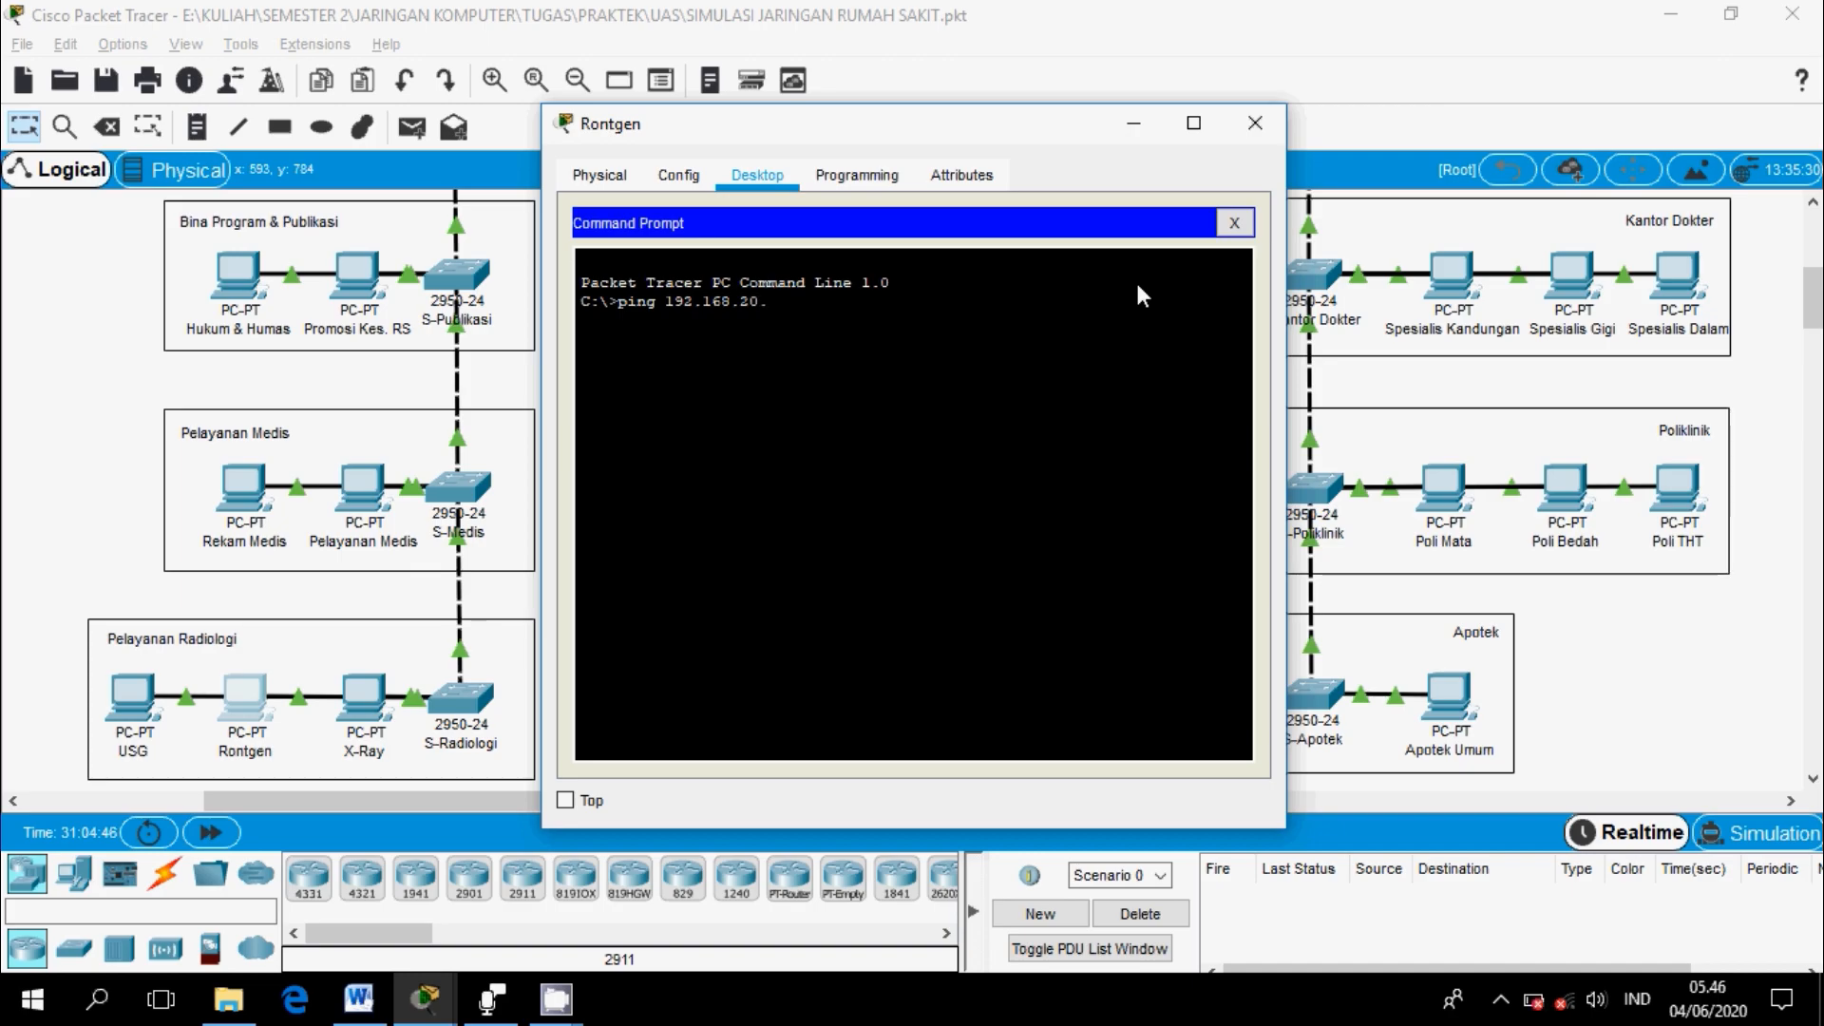
{"action": "type", "text": "33"}
{"action": "key", "text": "Return"}
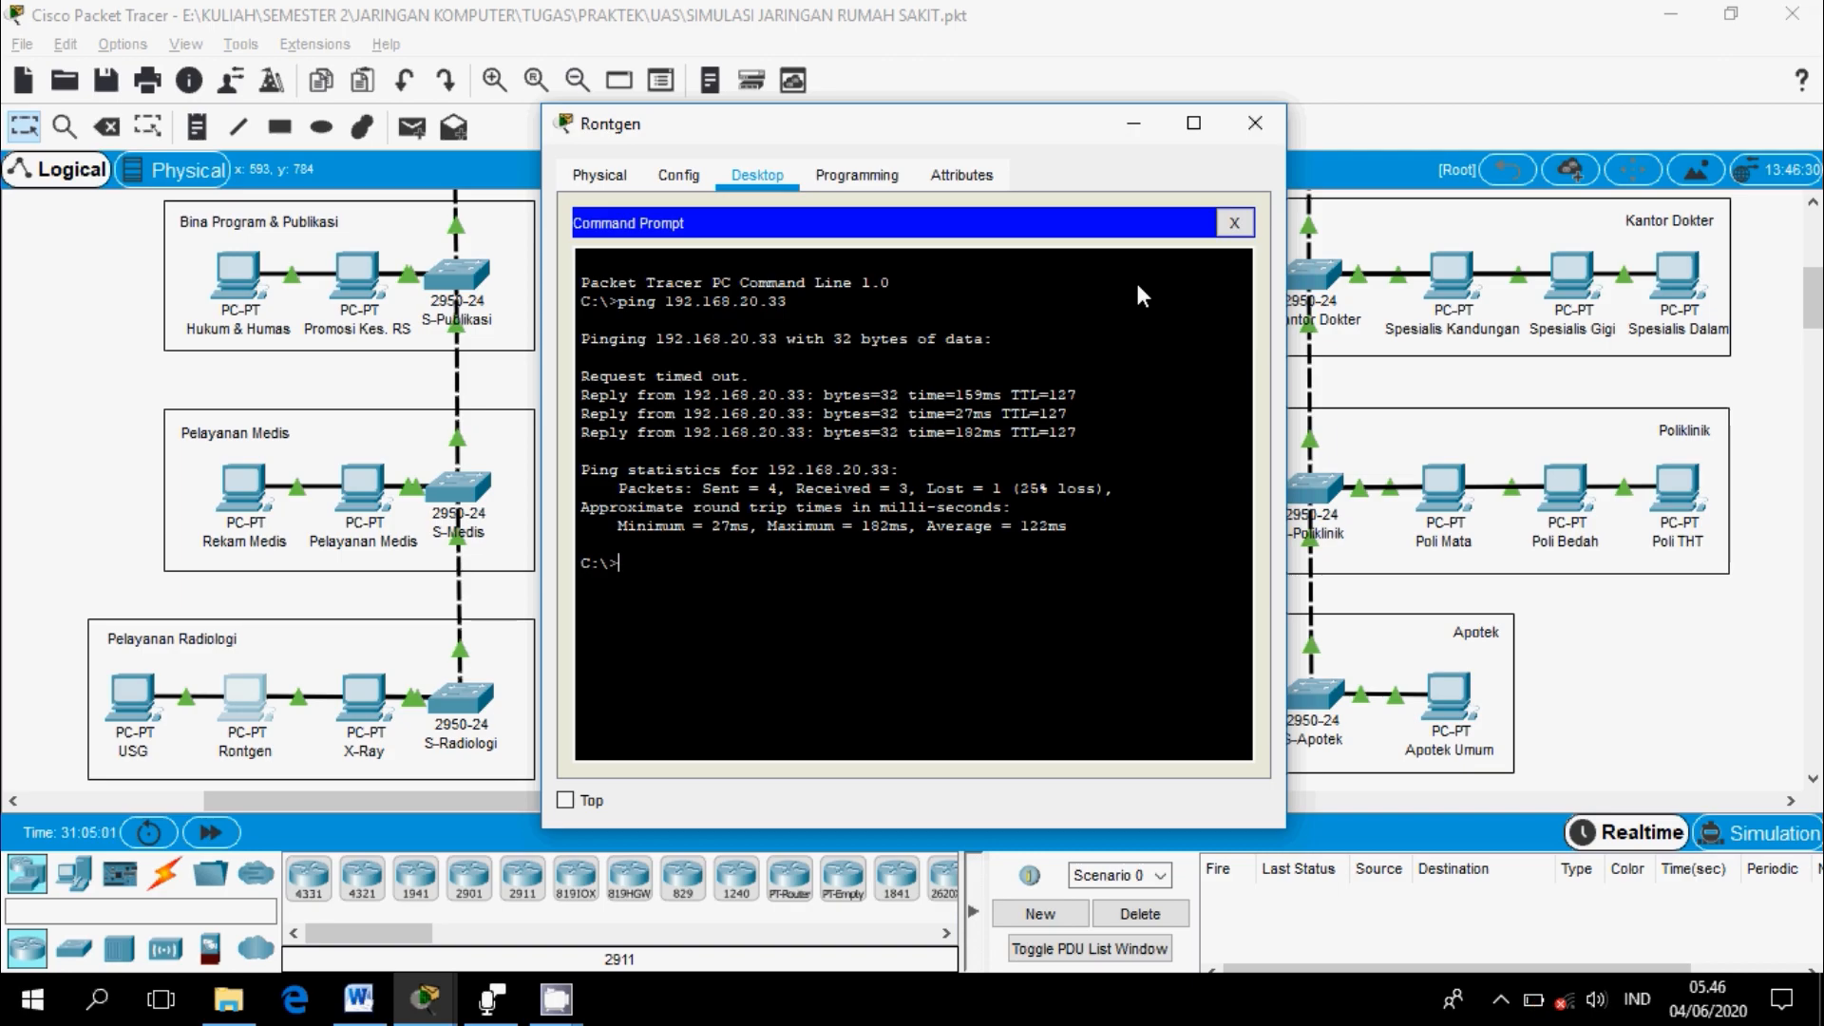
Step: Repeat the ping to 192.168.20.33 from the Rontgen PC, close its window and return to the Administrasi area of the topology
{"action": "type", "text": "ping 192.168.20.33"}
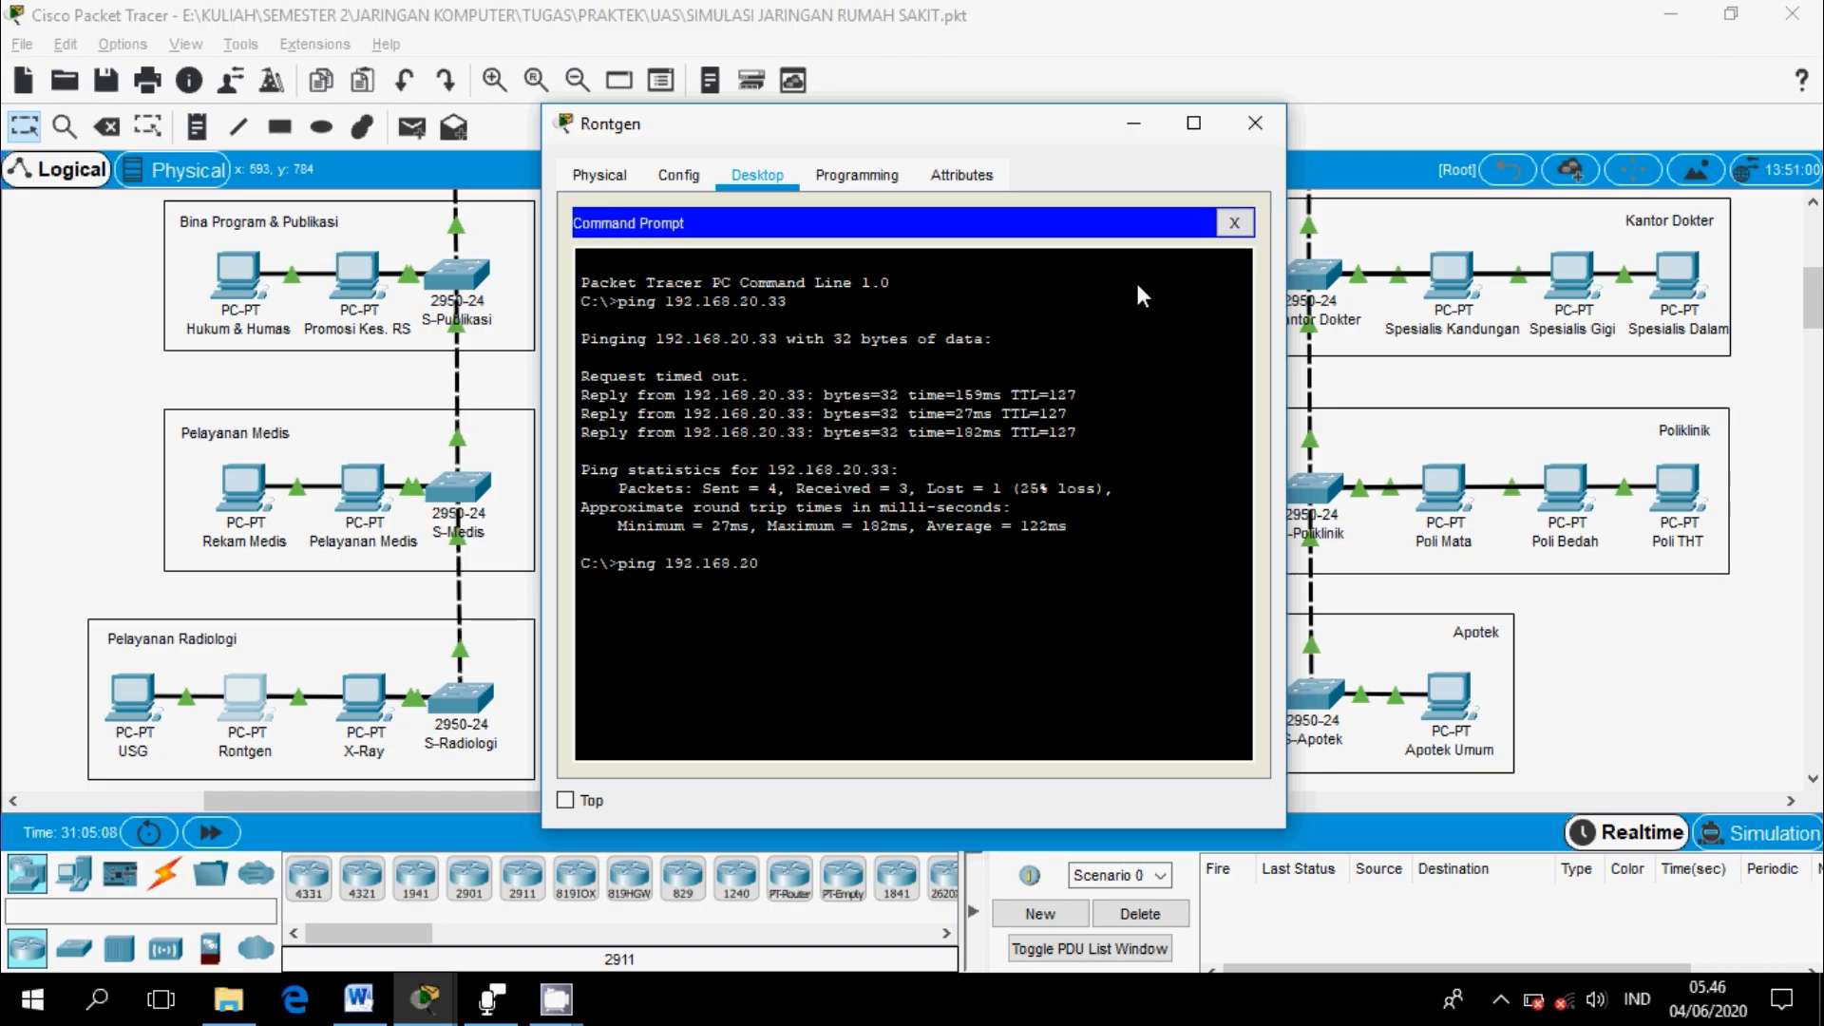
{"action": "key", "text": "Return"}
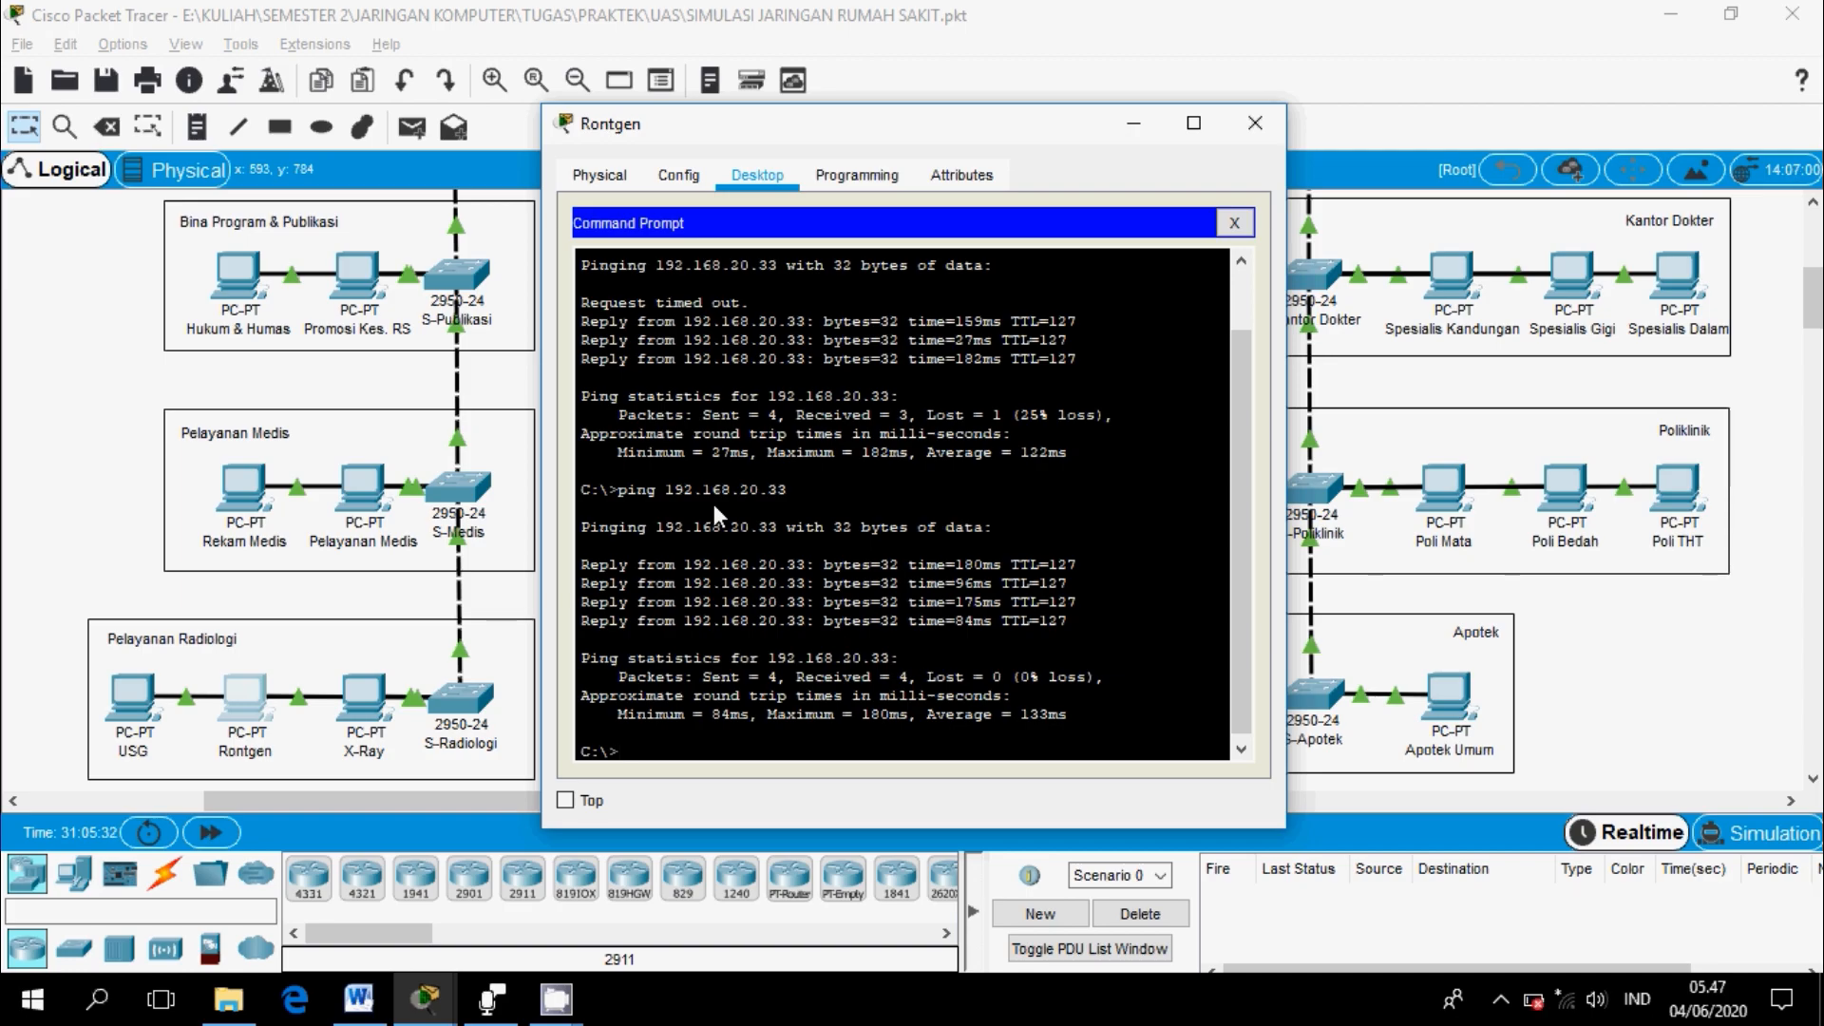
{"action": "left_click", "coordinate": [1255, 123]}
{"action": "left_click_drag", "start_coordinate": [1816, 314], "coordinate": [1817, 271]}
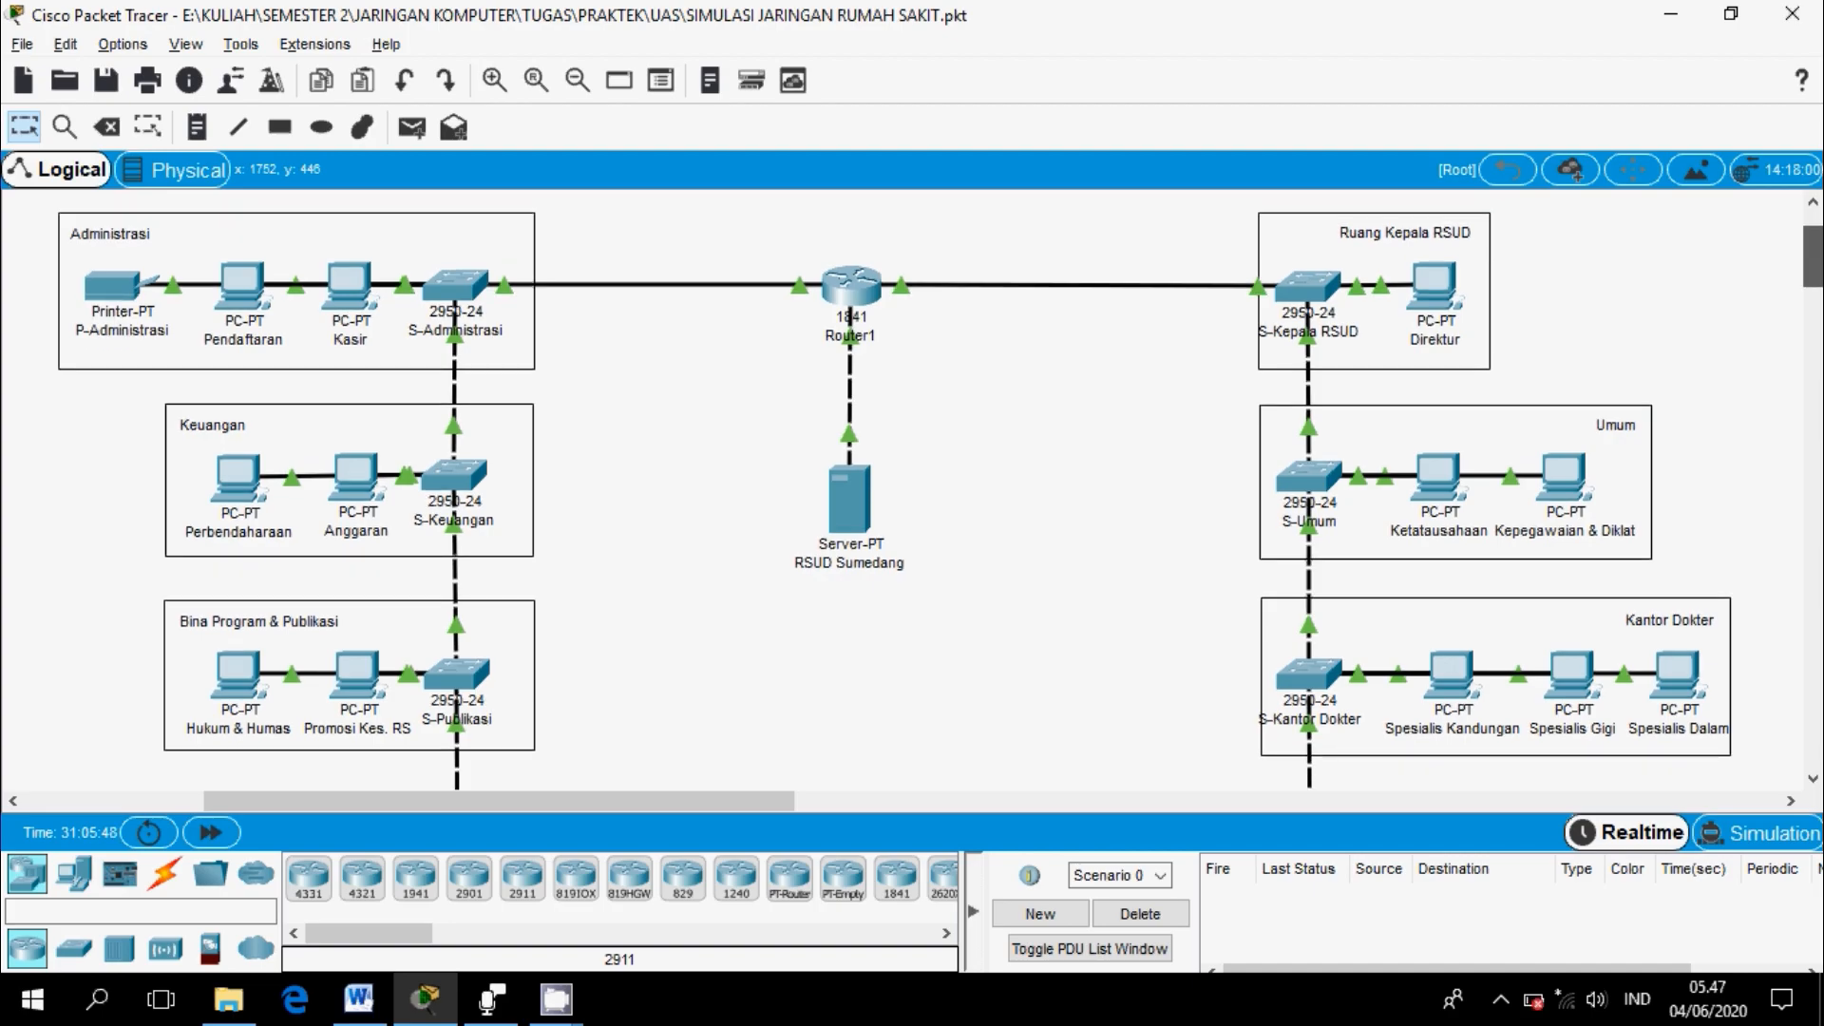